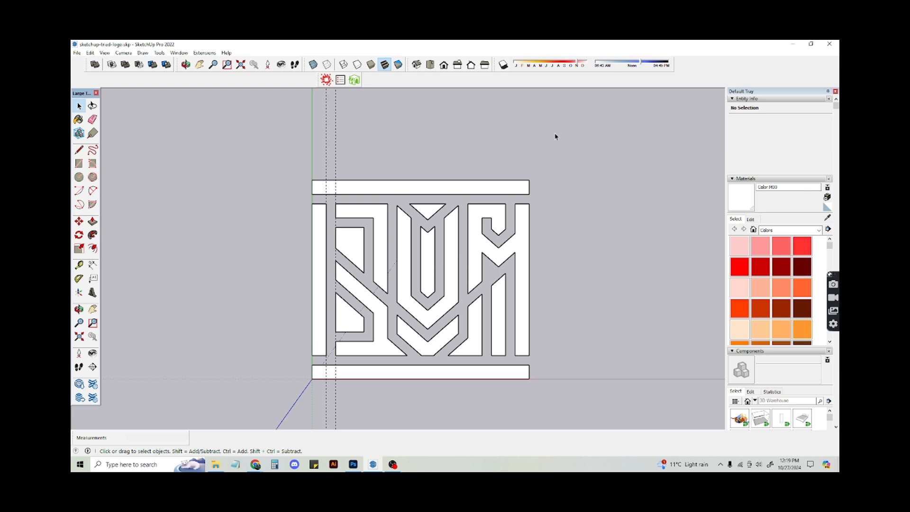
Measure the gap between the logo's leftmost vertical bar and the neighbouring letter strokes.
scroll(428, 240, "up", 3)
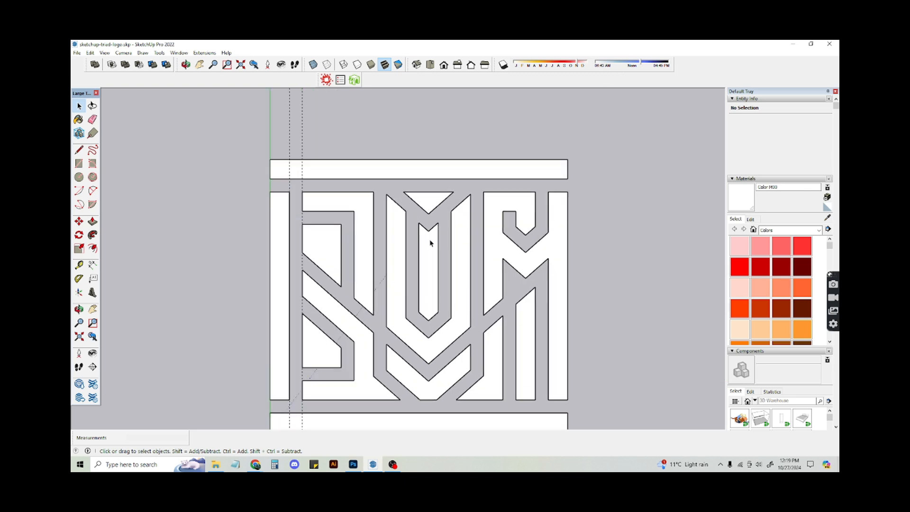
scroll(429, 240, "down", 2)
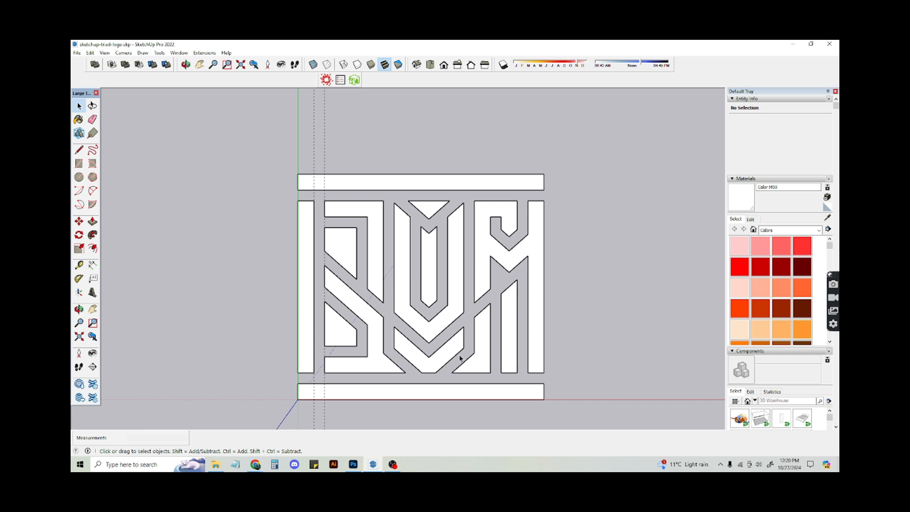
scroll(332, 315, "up", 5)
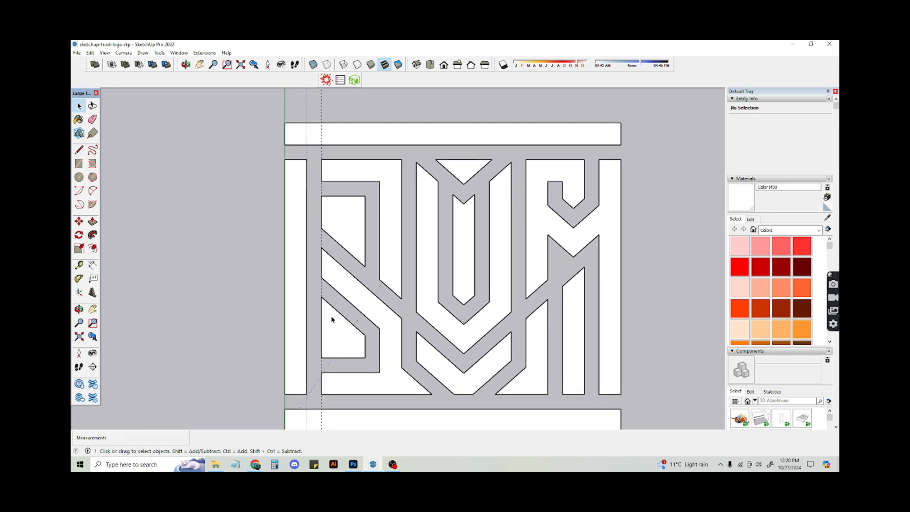
scroll(294, 296, "up", 3)
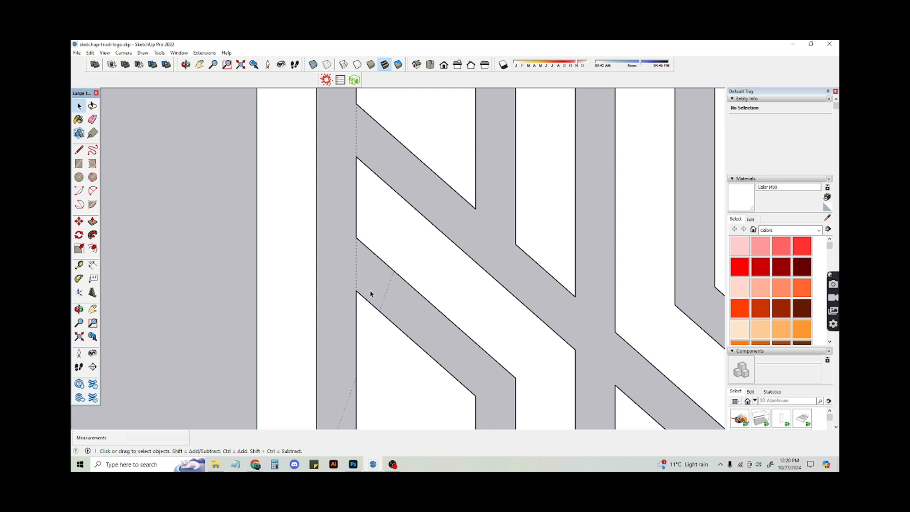
key("t")
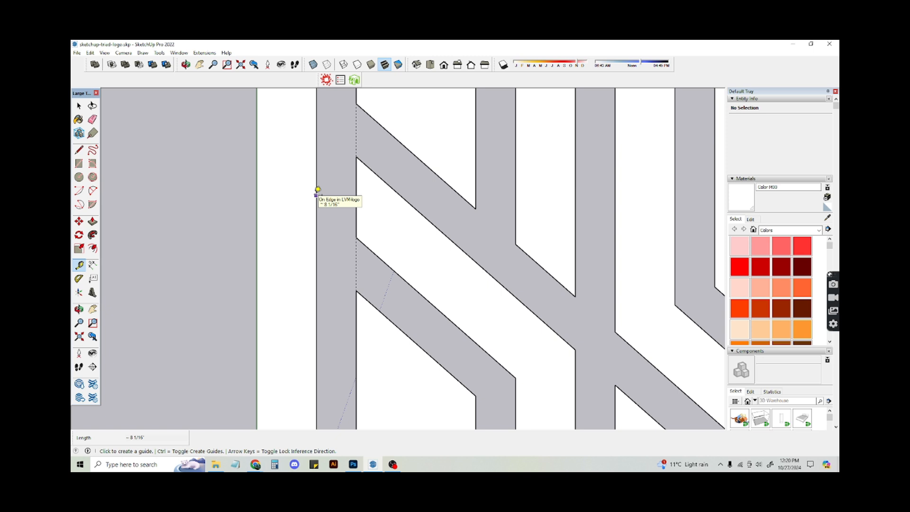
left_click(317, 195)
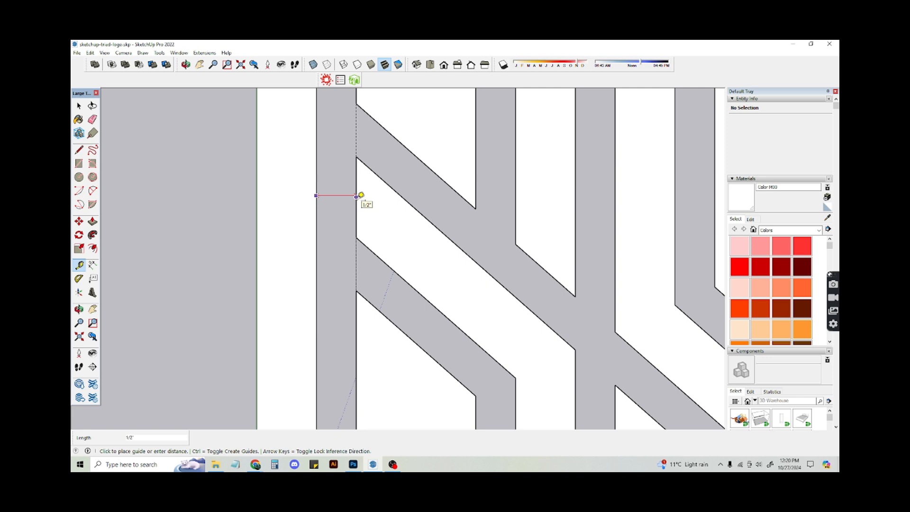
left_click(356, 195)
Measure the width of the logo's leftmost vertical bar.
scroll(374, 228, "down", 2)
scroll(367, 220, "up", 3)
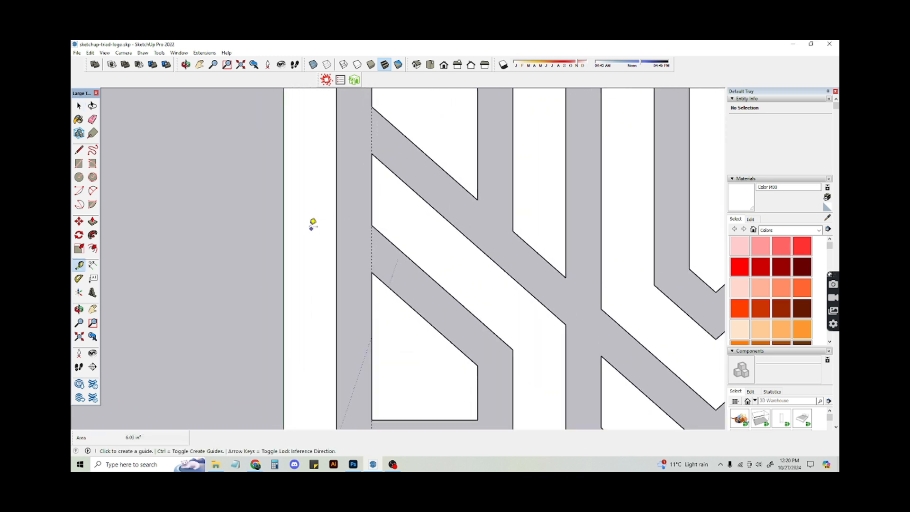
left_click(283, 224)
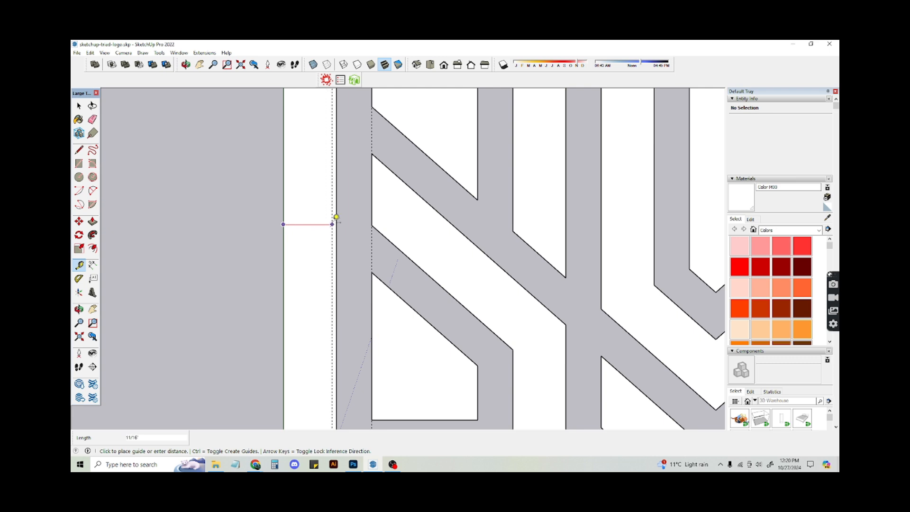
left_click(342, 217)
key("o")
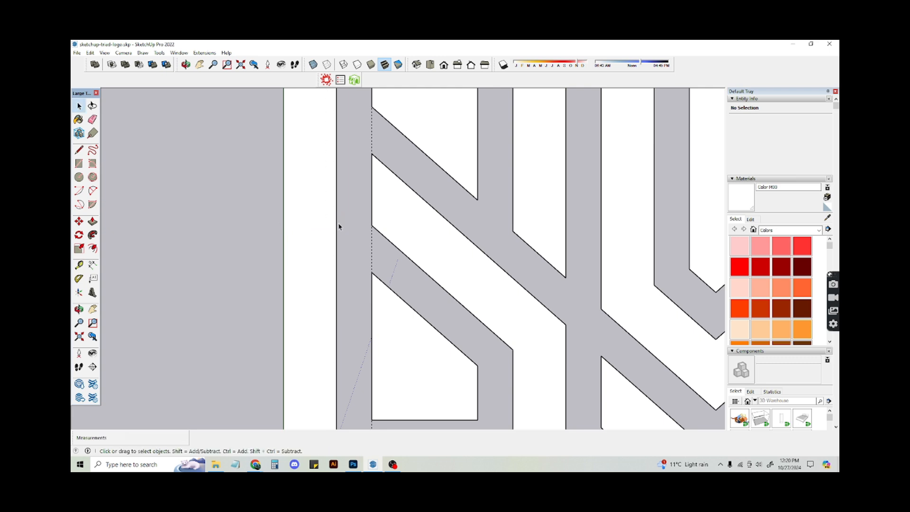
scroll(339, 226, "down", 5)
middle_click_drag(299, 249, 285, 240, "shift")
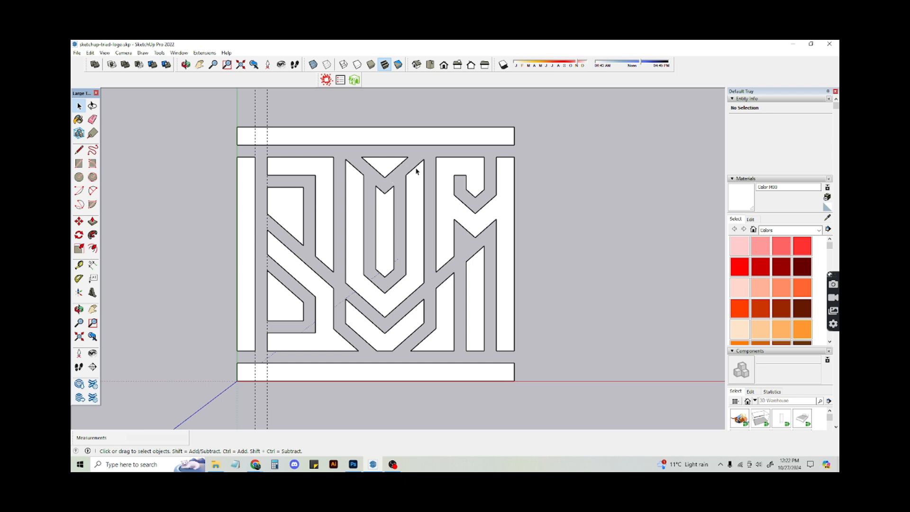
Place the Triad Creative sketch image flat on the ground plane with one corner at the origin.
scroll(398, 192, "down", 2)
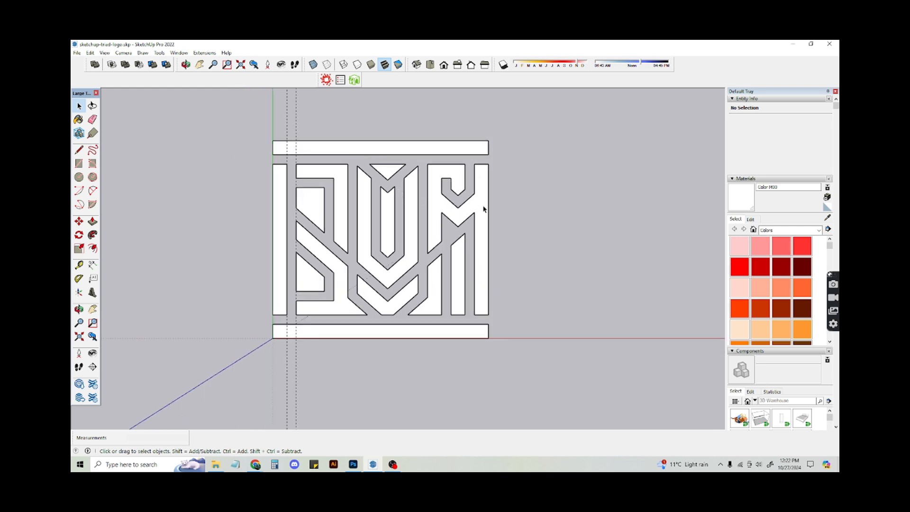
key("o")
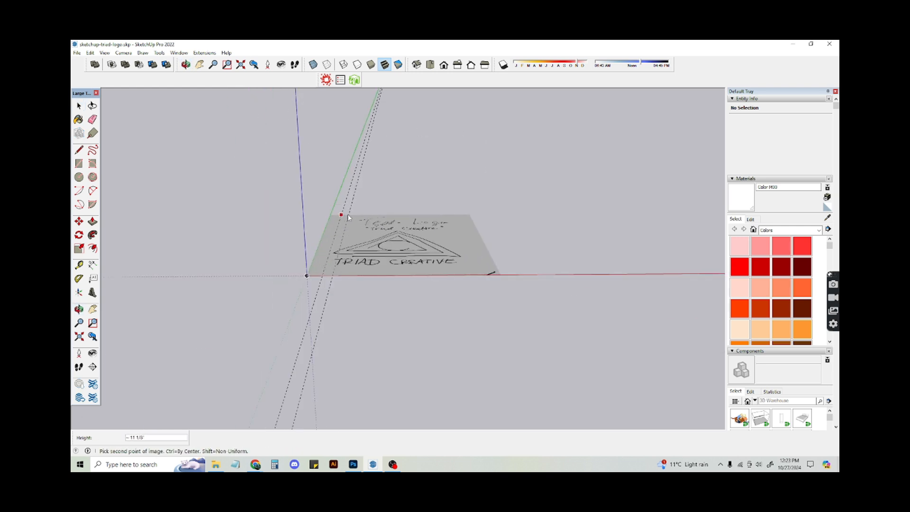
middle_click_drag(485, 158, 428, 264)
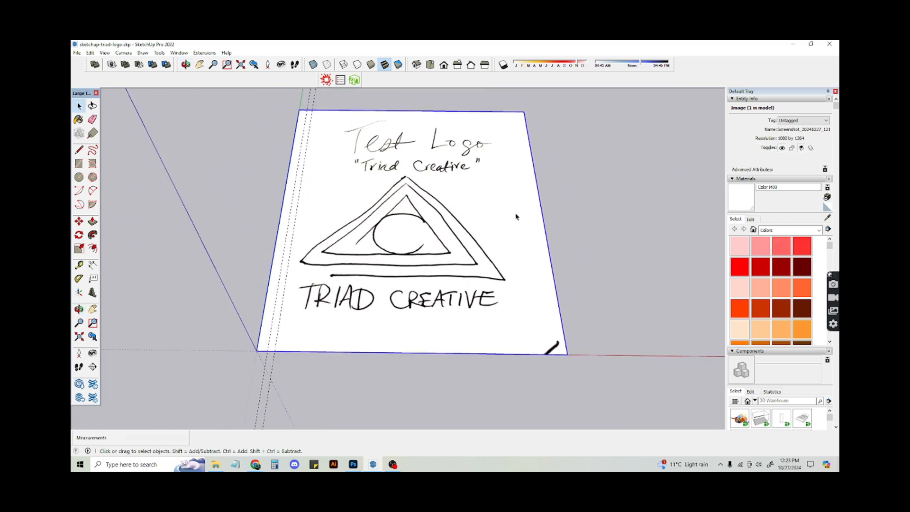
Rotate the sketch image 90 degrees around the red axis direction so it stands upright.
key("o")
left_click_drag(502, 213, 471, 240)
key("space")
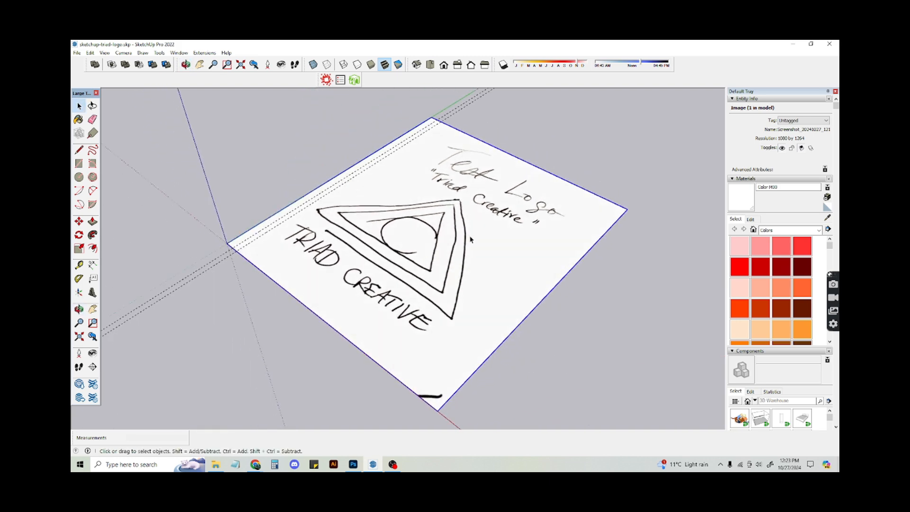
middle_click_drag(471, 239, 452, 260)
middle_click_drag(340, 235, 132, 207)
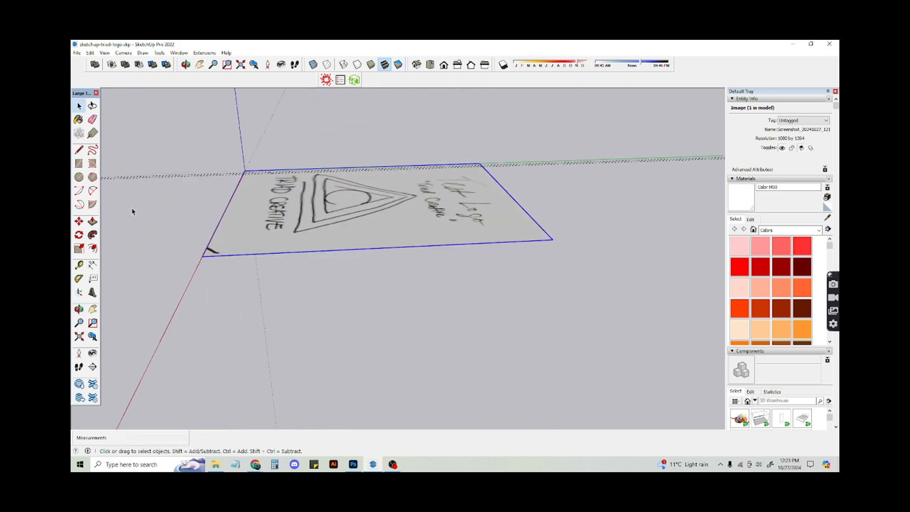
left_click(78, 234)
middle_click_drag(447, 242, 407, 177)
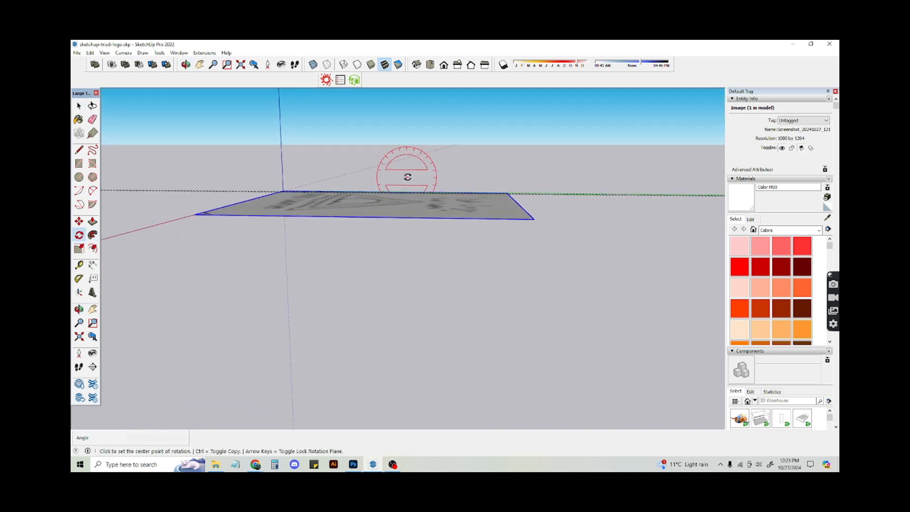
middle_click_drag(448, 219, 471, 193)
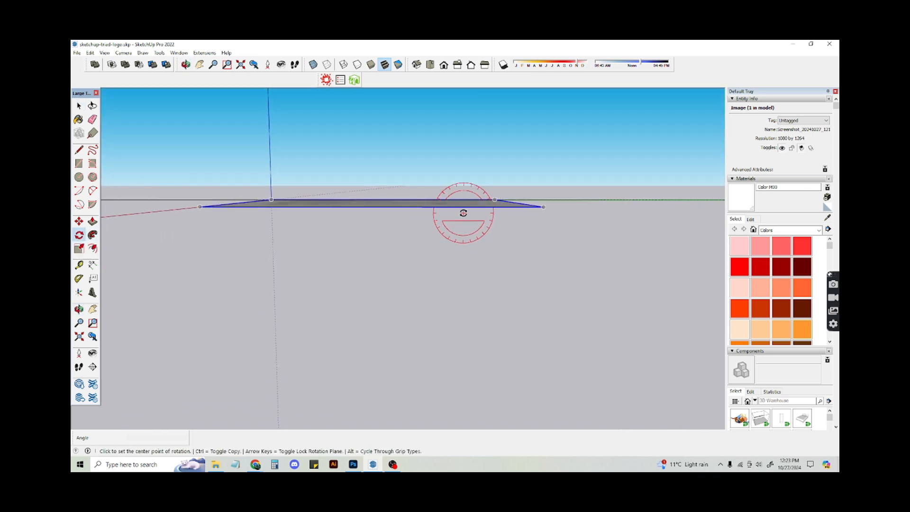
left_click(464, 206)
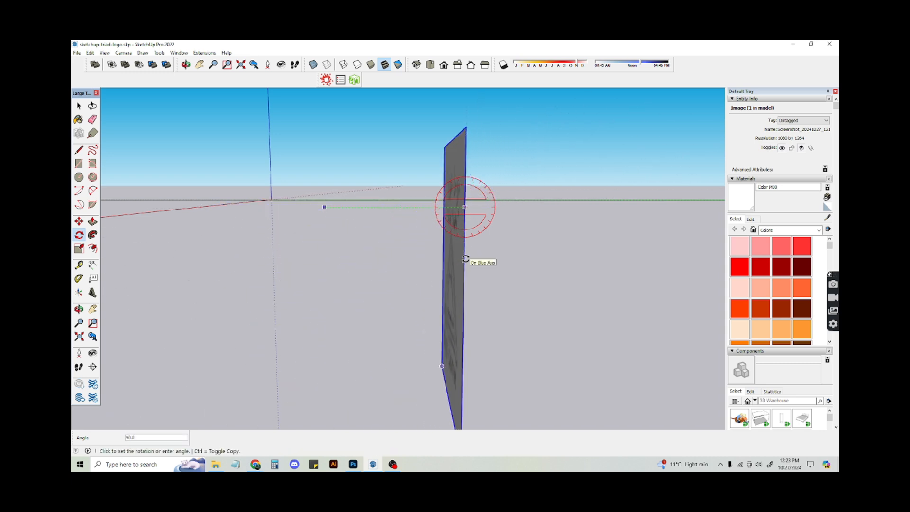
left_click(465, 259)
key("space")
Delete all guides in the model.
mouse_move(315, 201)
middle_mouse_down()
mouse_move(472, 225)
mouse_move(421, 240)
mouse_move(429, 244)
mouse_move(421, 231)
middle_mouse_up()
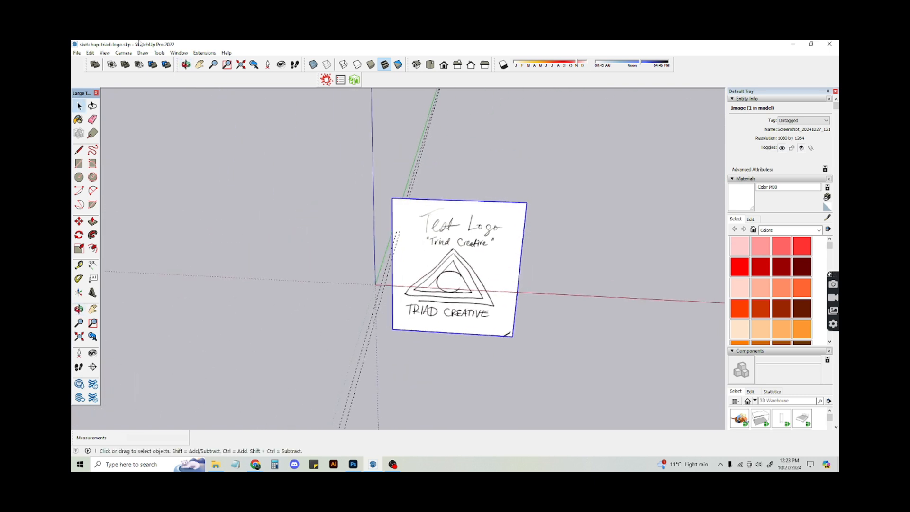
left_click(91, 52)
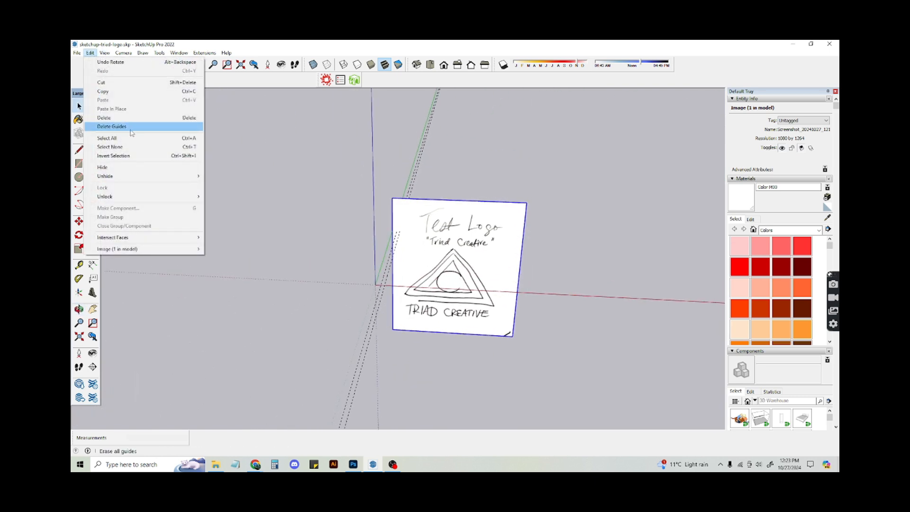
left_click(112, 127)
Move the upright sketch image by its lower-left corner to the origin and deselect it.
scroll(382, 256, "up", 3)
key("m")
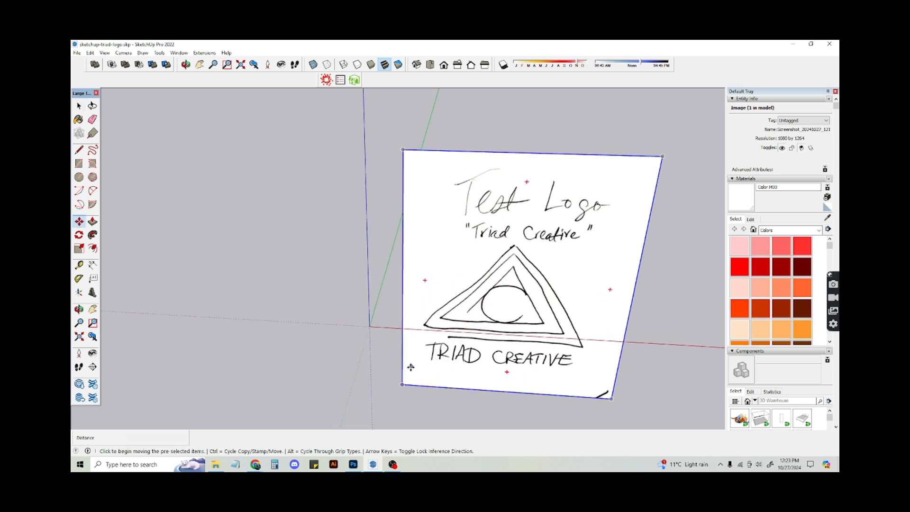
left_click(402, 384)
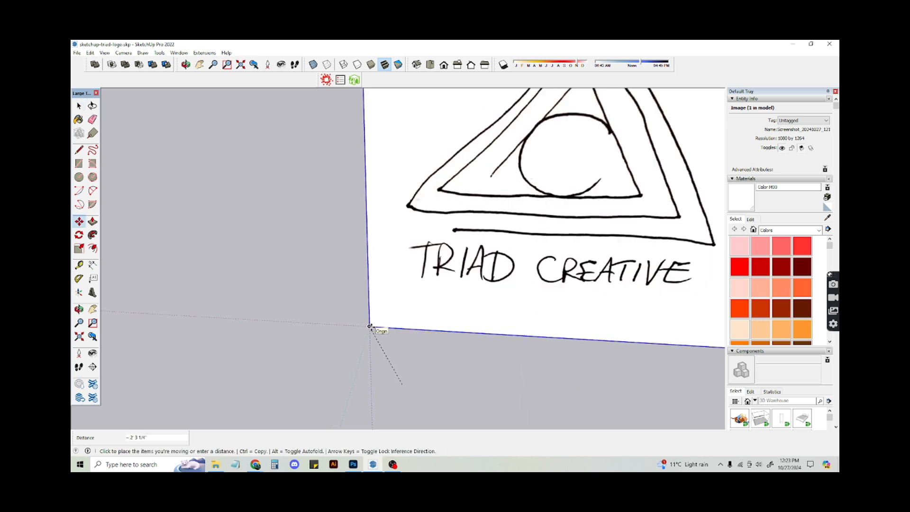
left_click(370, 326)
scroll(351, 270, "down", 3)
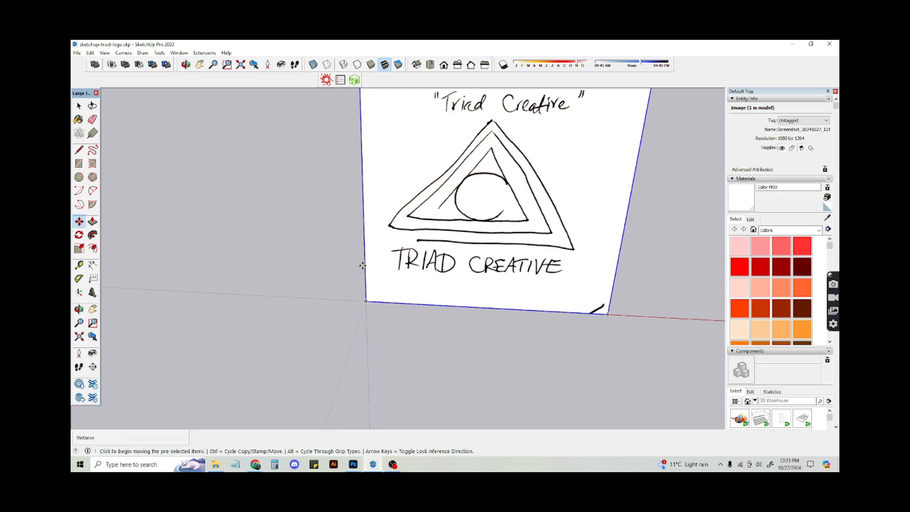
key("space")
left_click(300, 263)
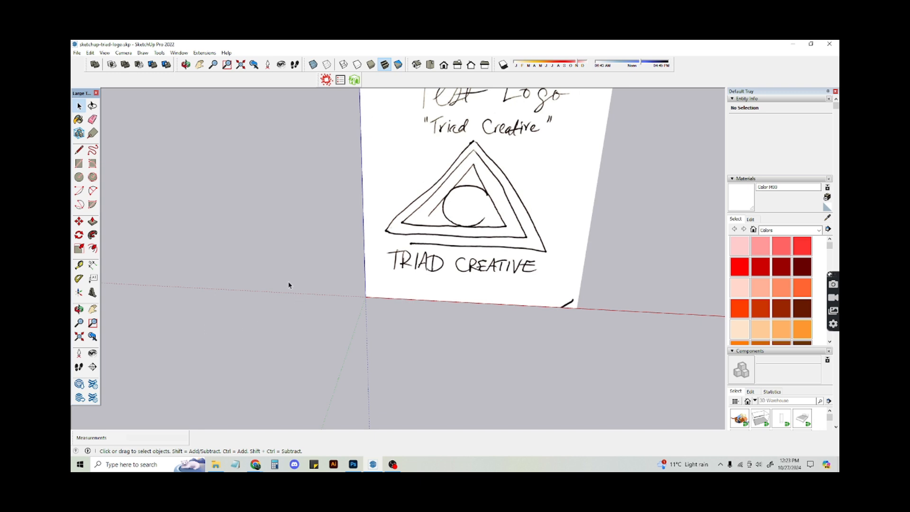
Place a vertical guide about 2 3/16" from the image's left edge, through the outer triangle's left corner.
scroll(410, 206, "down", 2)
middle_click_drag(414, 255, 382, 293)
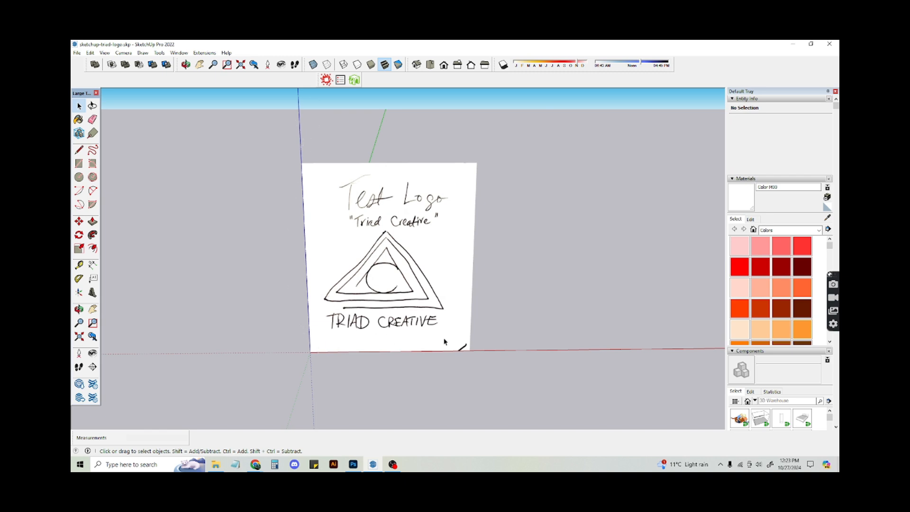
middle_click_drag(471, 326, 390, 260)
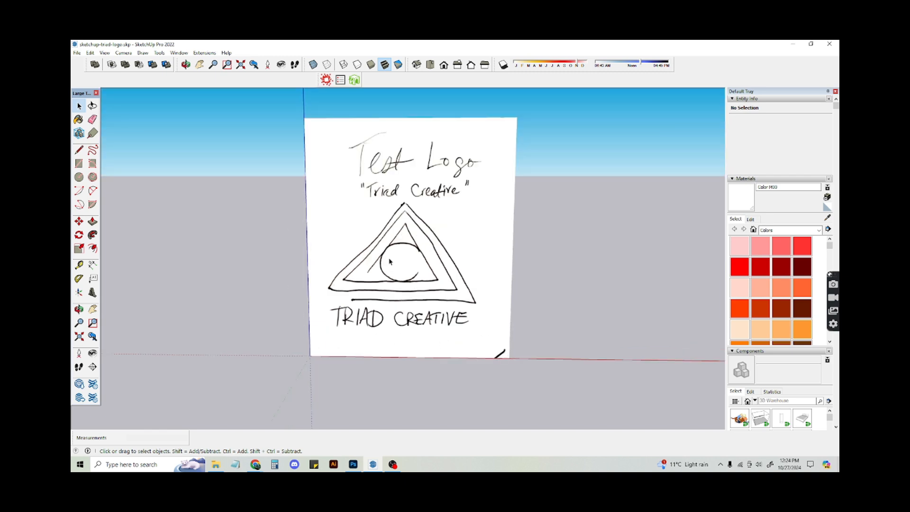
scroll(430, 267, "up", 1)
middle_click_drag(452, 265, 434, 192)
scroll(418, 206, "up", 3)
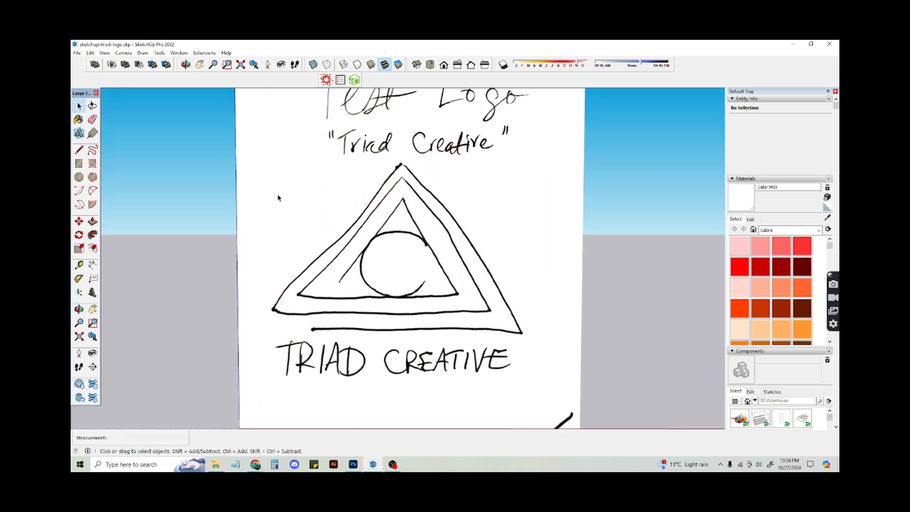
key("t")
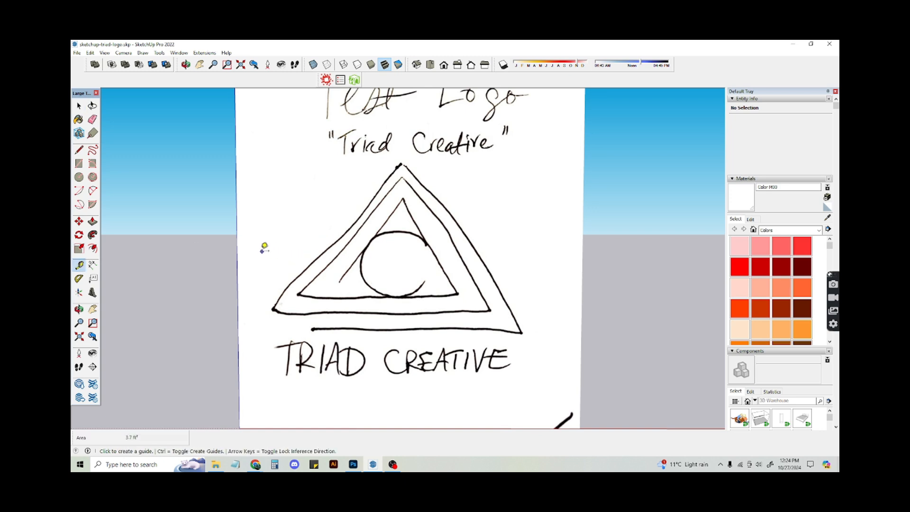
left_click(237, 246)
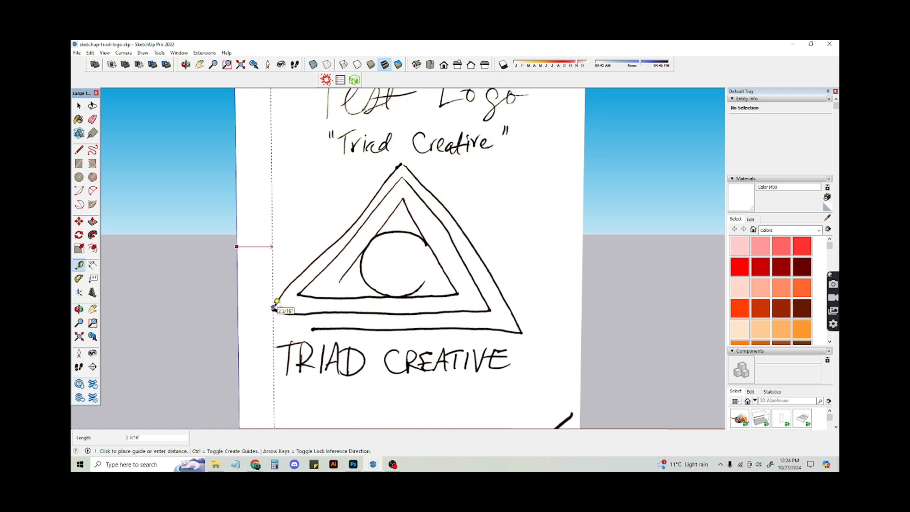
left_click(274, 306)
Measure the outer triangle's width from the vertical guide to its right corner.
left_click(273, 303)
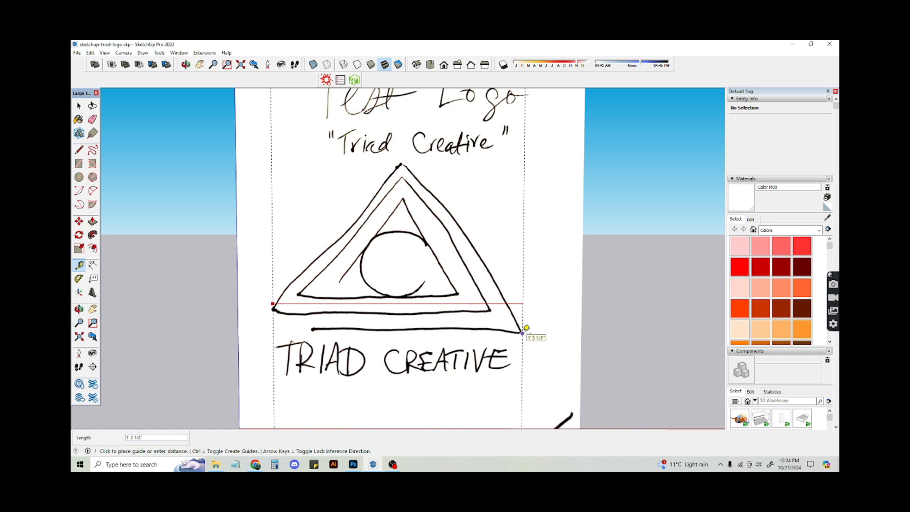
key("space")
scroll(511, 301, "down", 3)
scroll(508, 287, "up", 2)
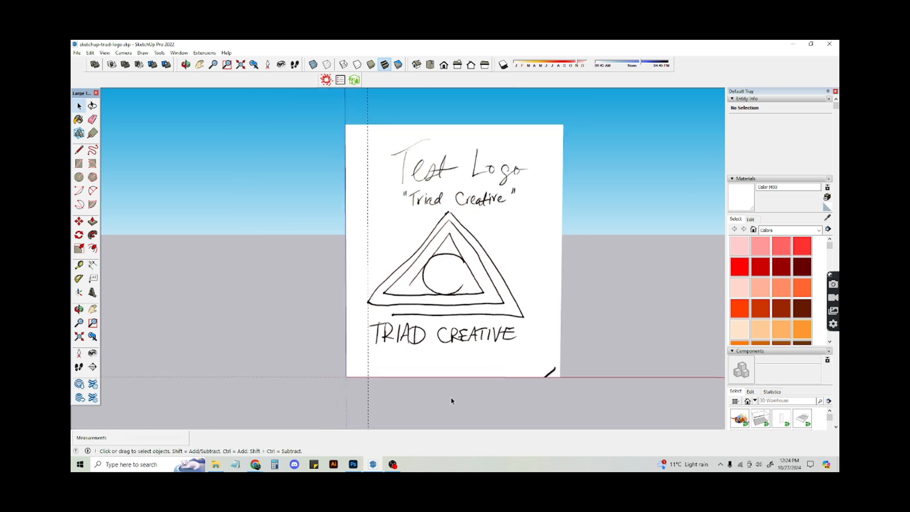
Scale the sketch image down from its upper-right corner, keeping the lower-left corner on the origin.
left_click(511, 251)
scroll(573, 135, "down", 3)
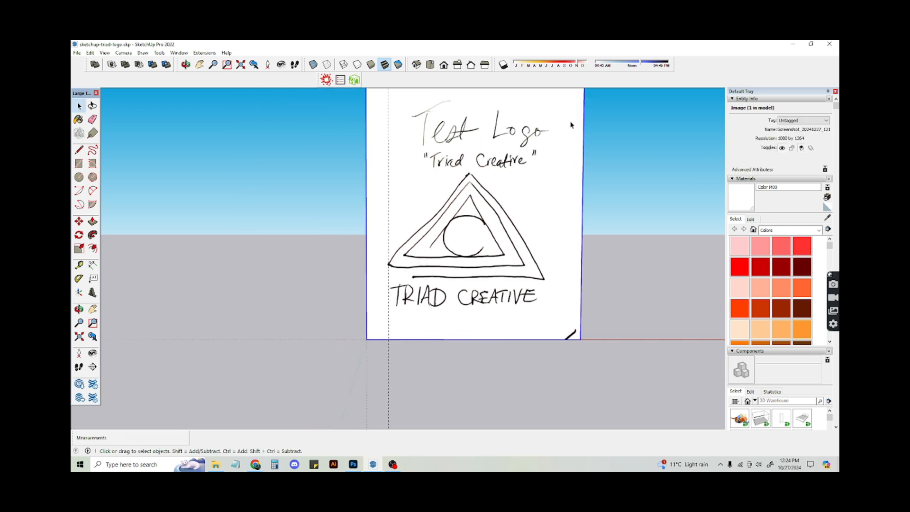
key("s")
left_click_drag(584, 126, 461, 277)
scroll(429, 337, "up", 4)
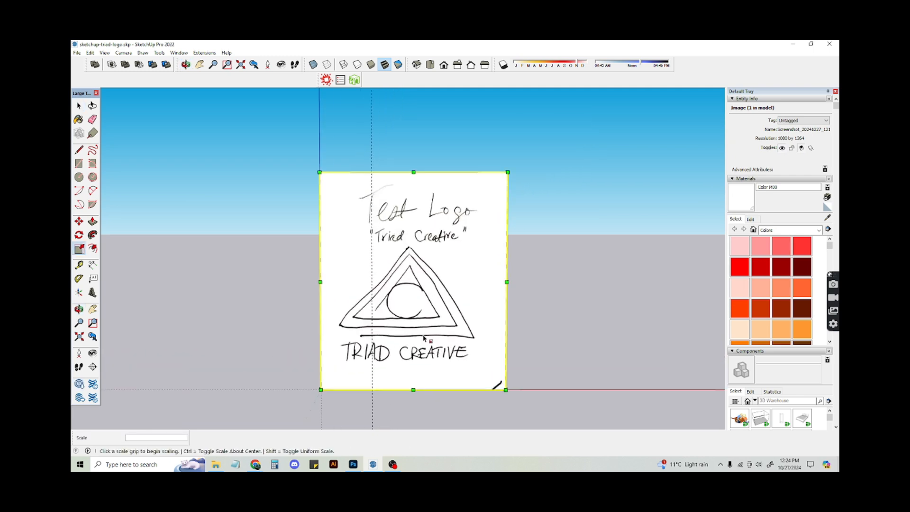
key("space")
left_click(512, 337)
scroll(417, 355, "up", 2)
key("t")
scroll(308, 311, "up", 3)
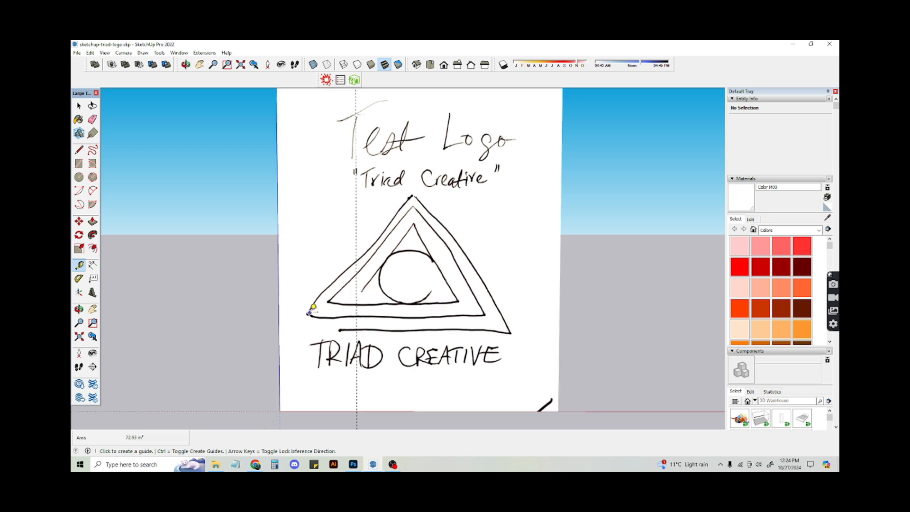
left_click(309, 314)
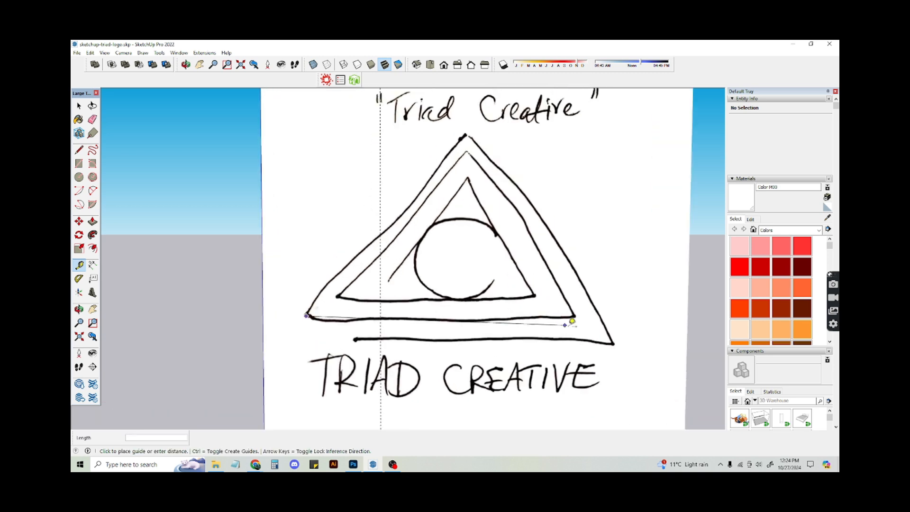
key("space")
Place a vertical guide about 13/16" from the image's left edge through the outer triangle's left corner, and measure the triangle's width from it.
key("t")
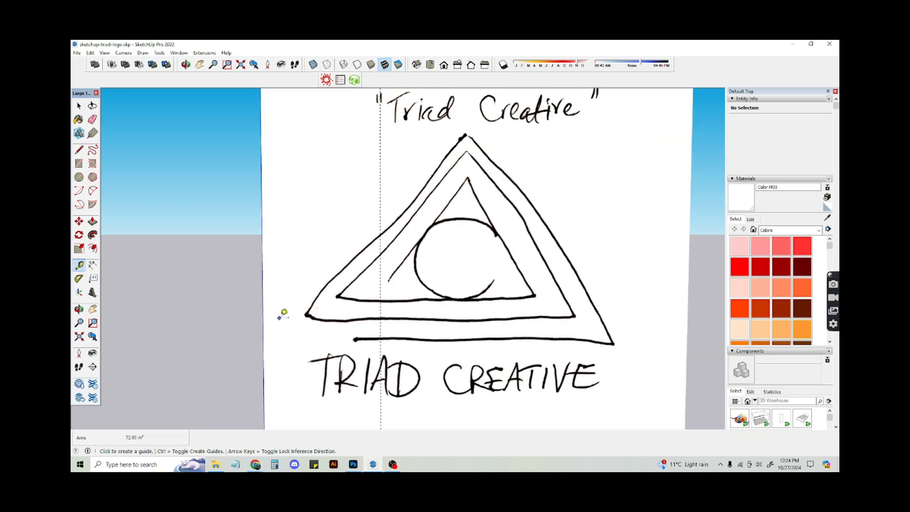
left_click(263, 311)
left_click(307, 309)
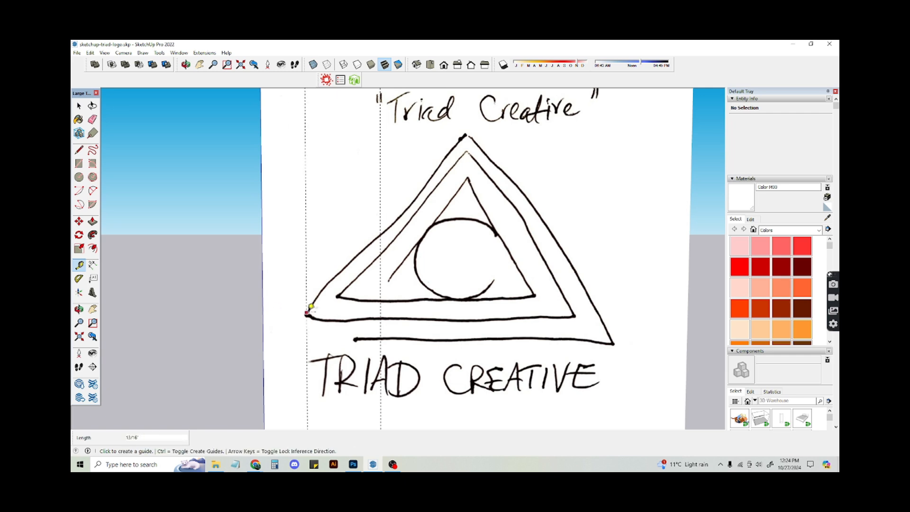
left_click(306, 301)
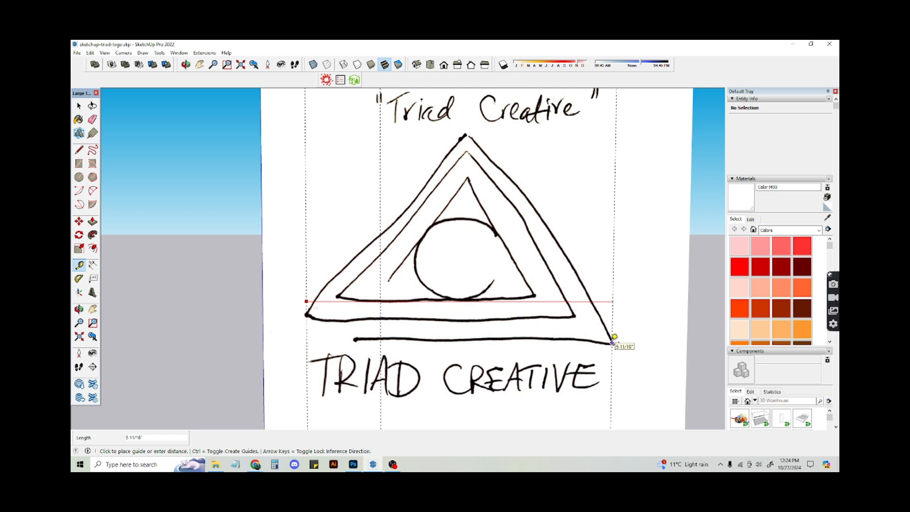
key("space")
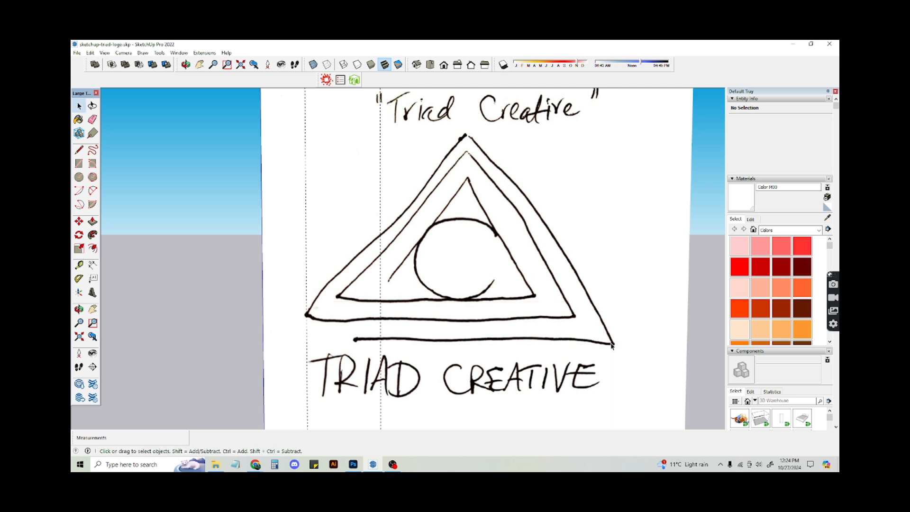
Delete the leftover vertical guide and place one through the outer triangle's right corner, about 5 11/16" from the left-corner guide.
scroll(569, 322, "down", 3)
scroll(517, 307, "up", 3)
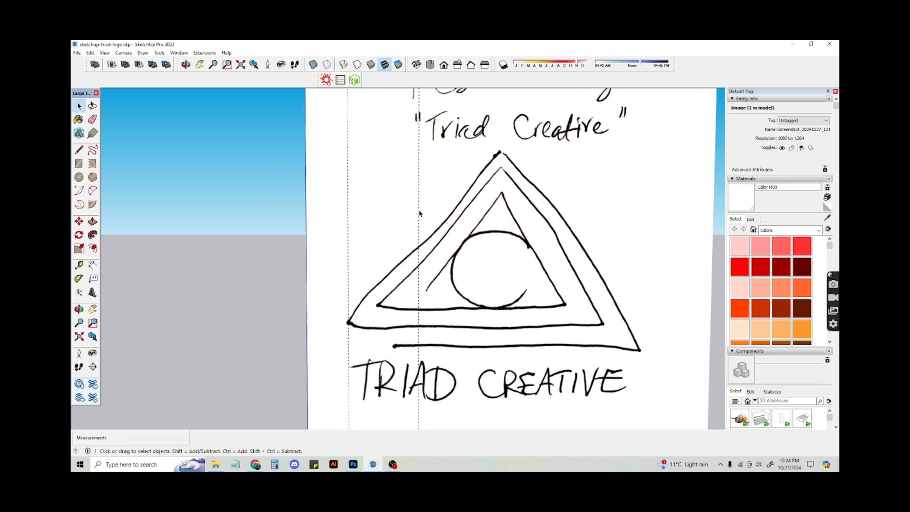
key("t")
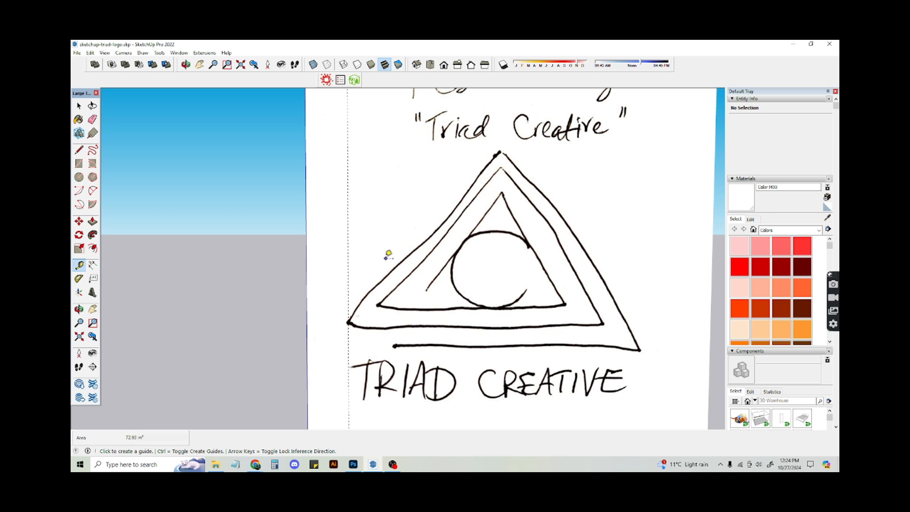
left_click(348, 262)
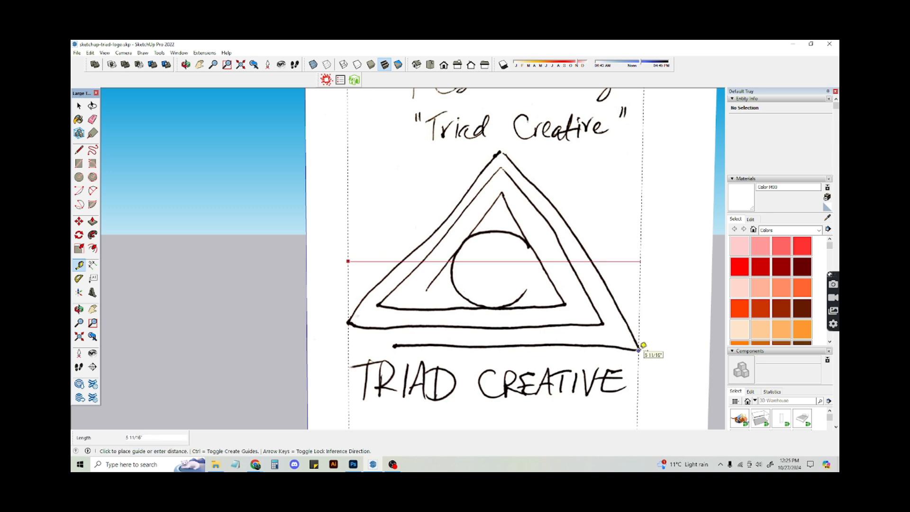
left_click(639, 349)
Place horizontal guides about 6 1/8" and 2 5/16" above the image's bottom edge, at the outer triangle's apex and base line.
scroll(552, 263, "down", 2)
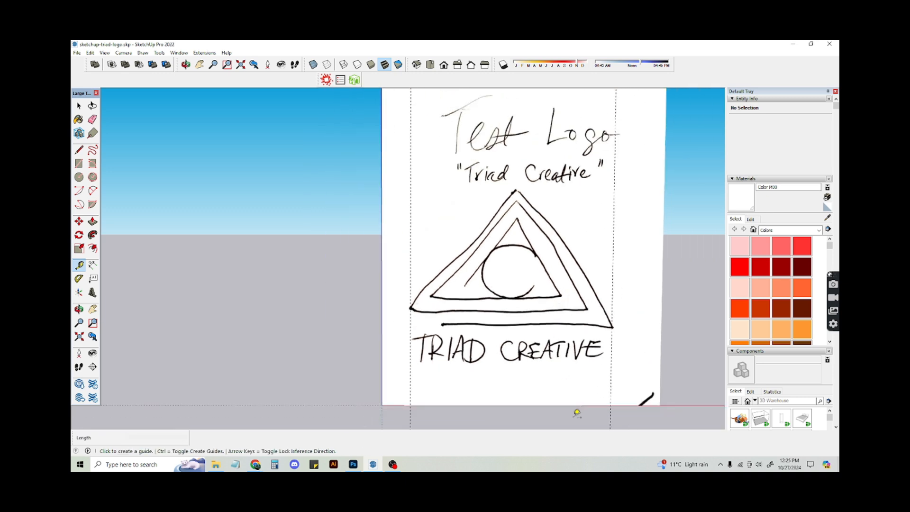
left_click(557, 405)
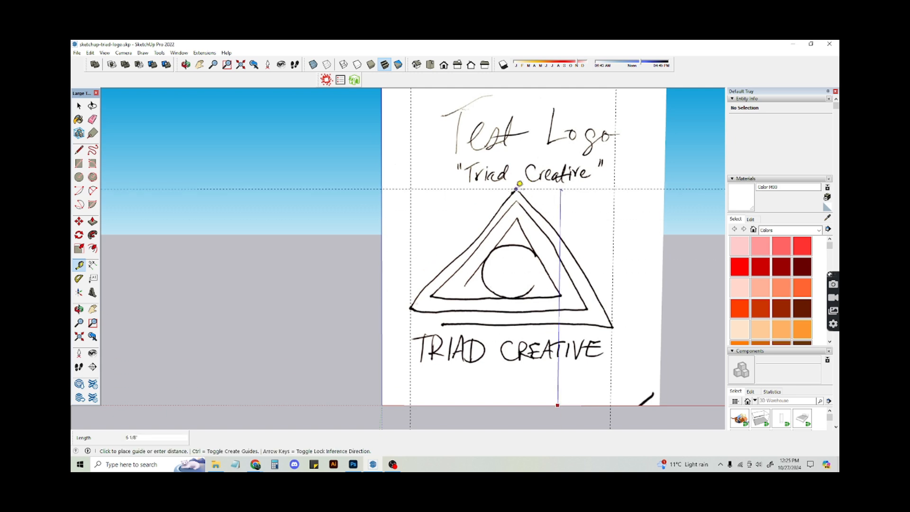
left_click(517, 188)
left_click(534, 404)
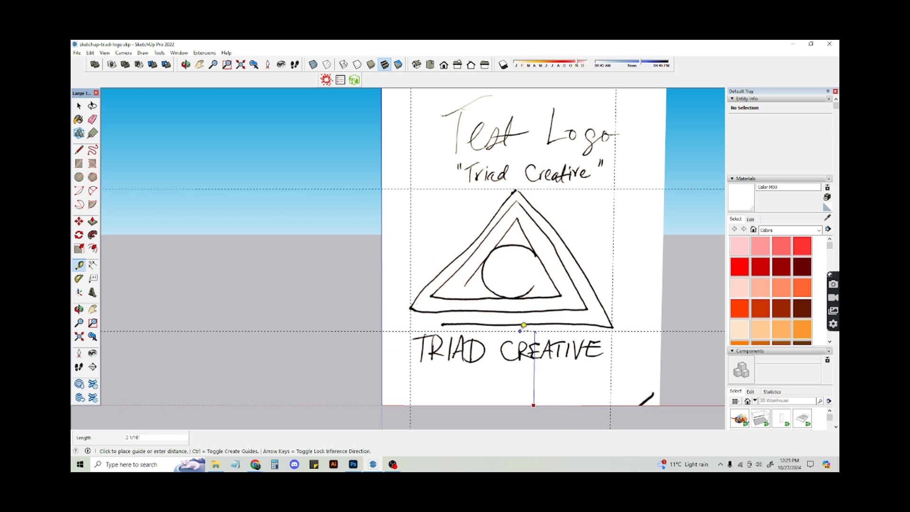
left_click(523, 324)
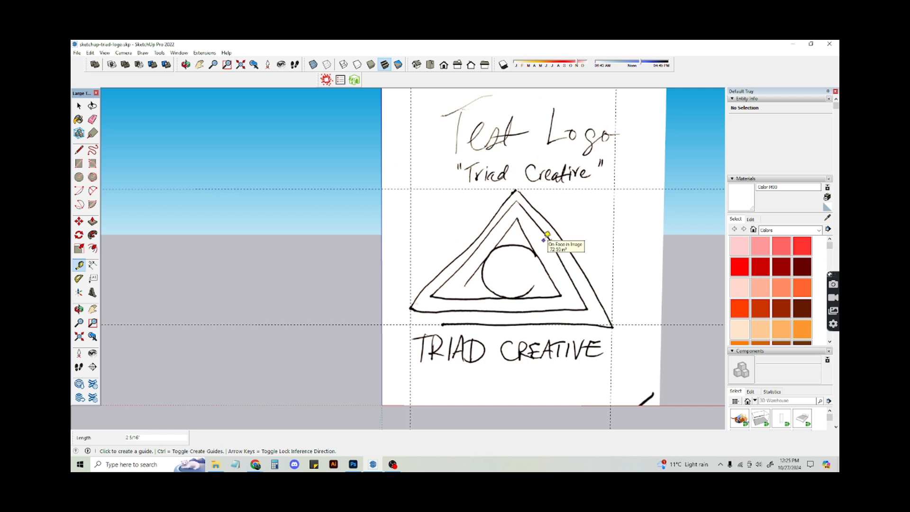
scroll(547, 234, "up", 3)
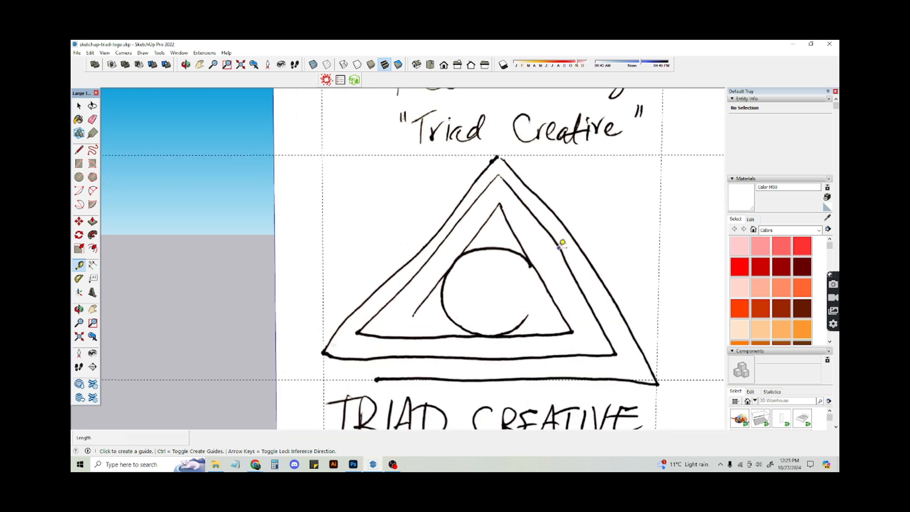
mouse_move(561, 269)
middle_mouse_down("shift")
mouse_move(507, 204)
mouse_move(510, 246)
middle_mouse_up("shift")
key("o")
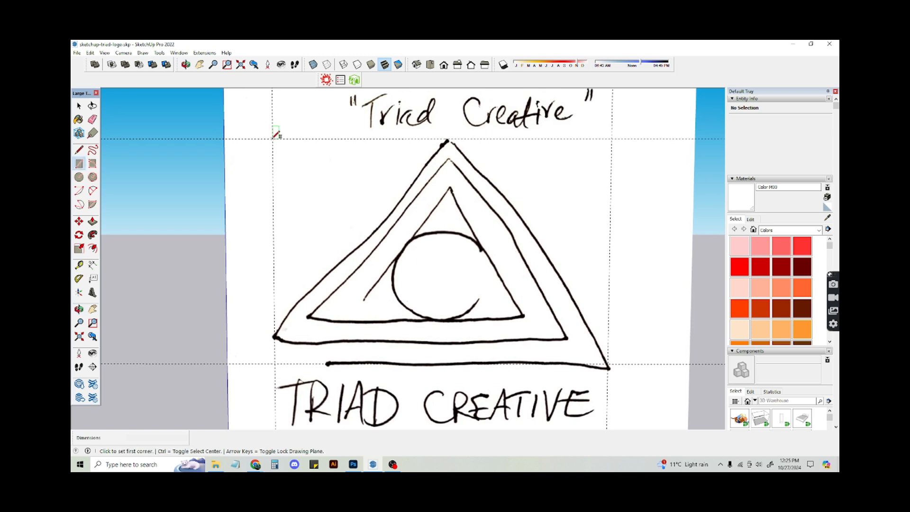
left_click_drag(338, 227, 335, 209)
key("r")
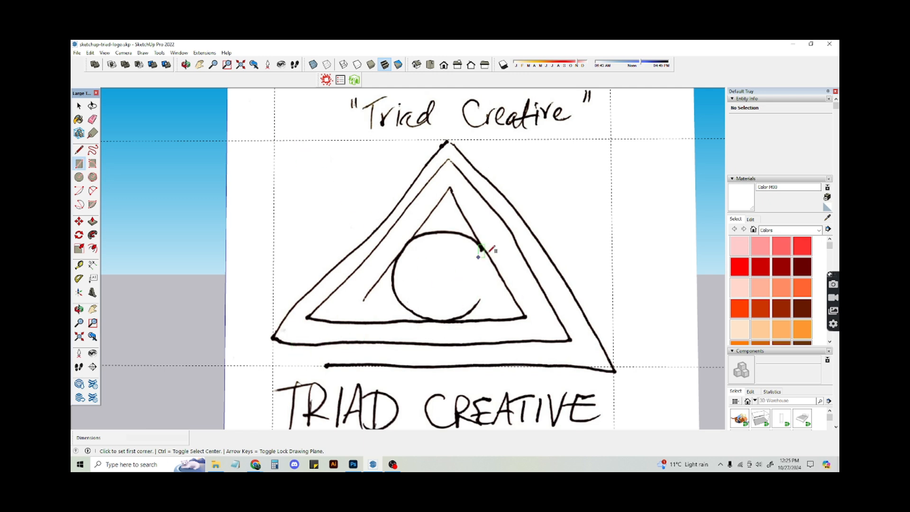
scroll(426, 263, "up", 1)
scroll(428, 261, "up", 1)
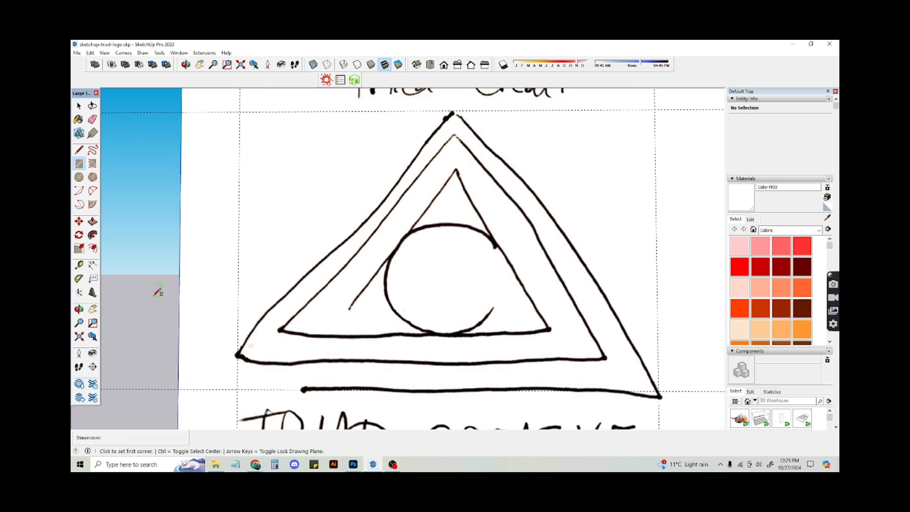
Create an angled guide along the outer triangle's left side with the Protractor, about 51.5° from horizontal.
left_click(79, 279)
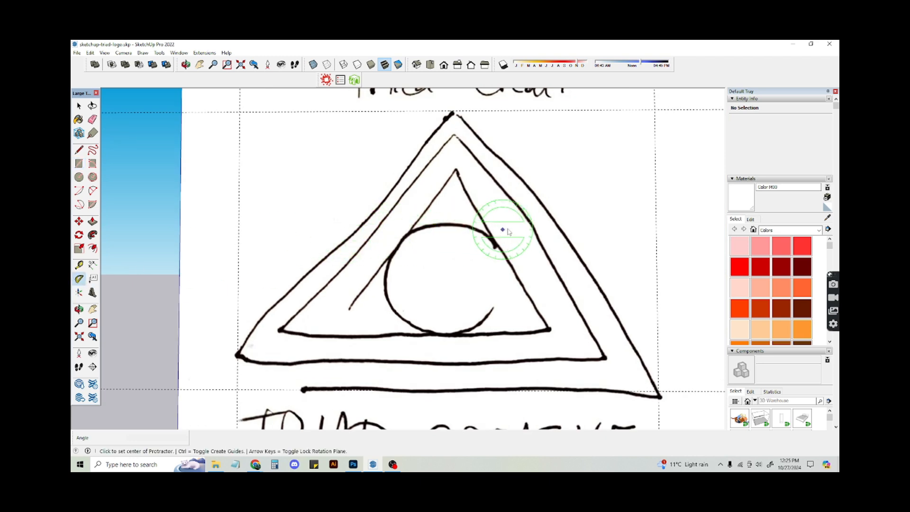
scroll(509, 234, "down", 1)
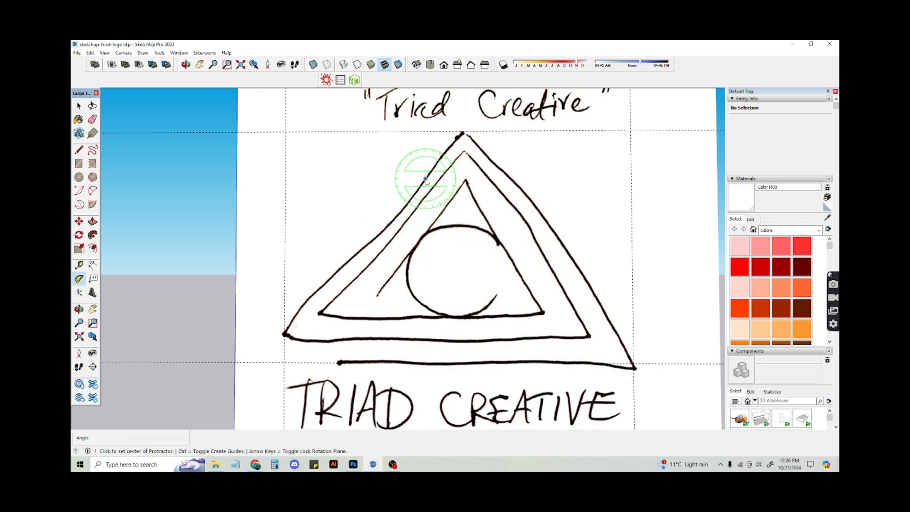
left_click(425, 179)
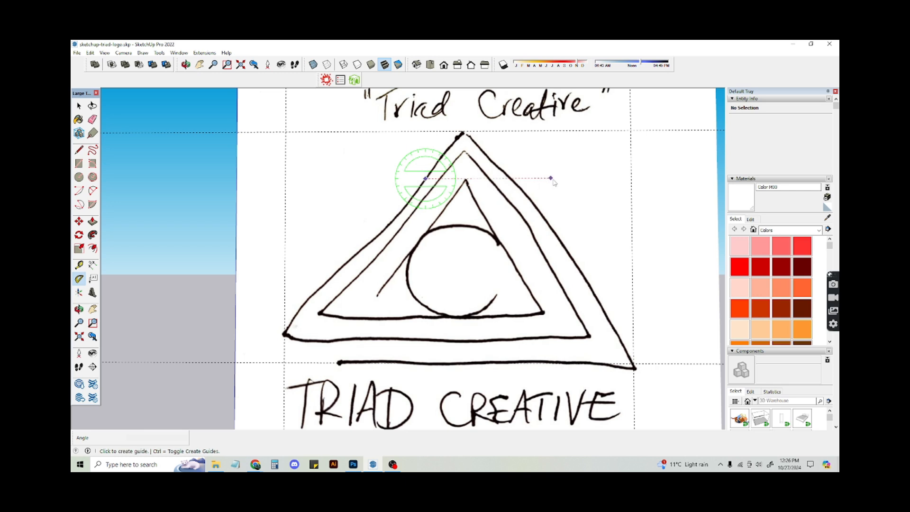
left_click(570, 178)
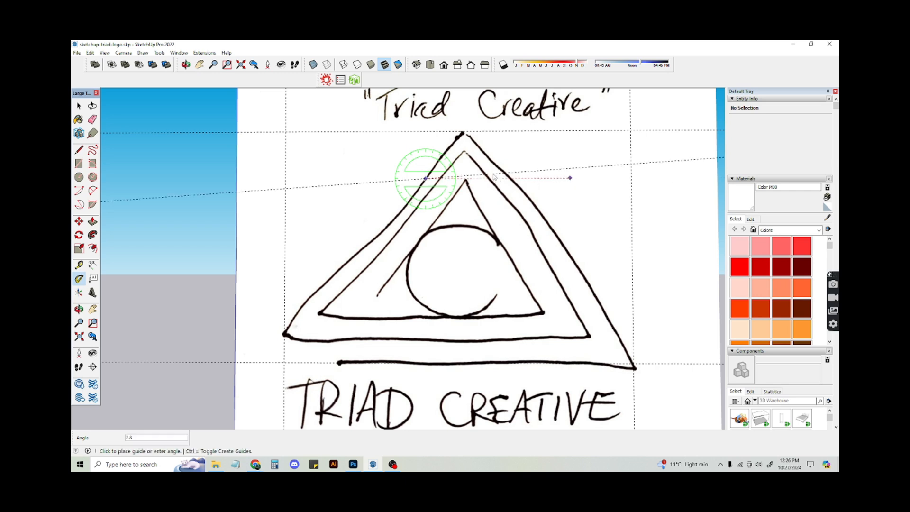
left_click(458, 139)
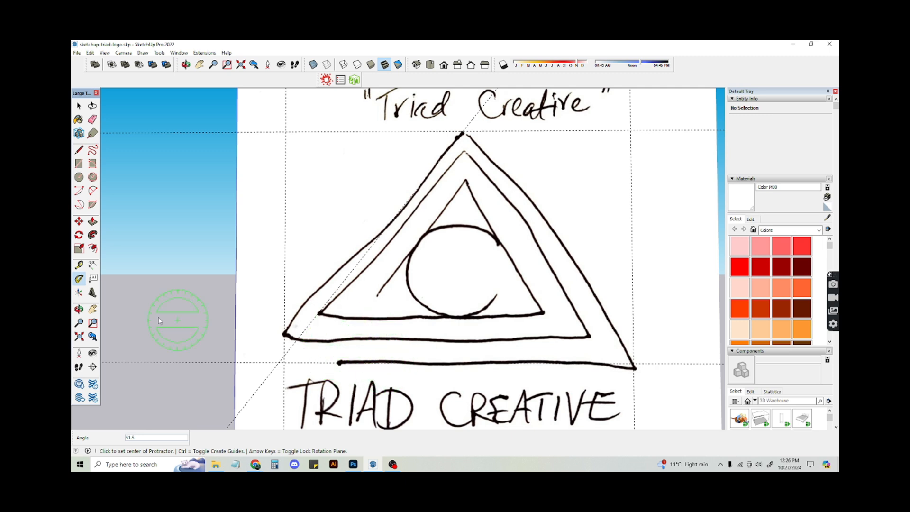
Move the angled guide onto the intersection of the left vertical guide and the lower horizontal guide.
left_click(79, 106)
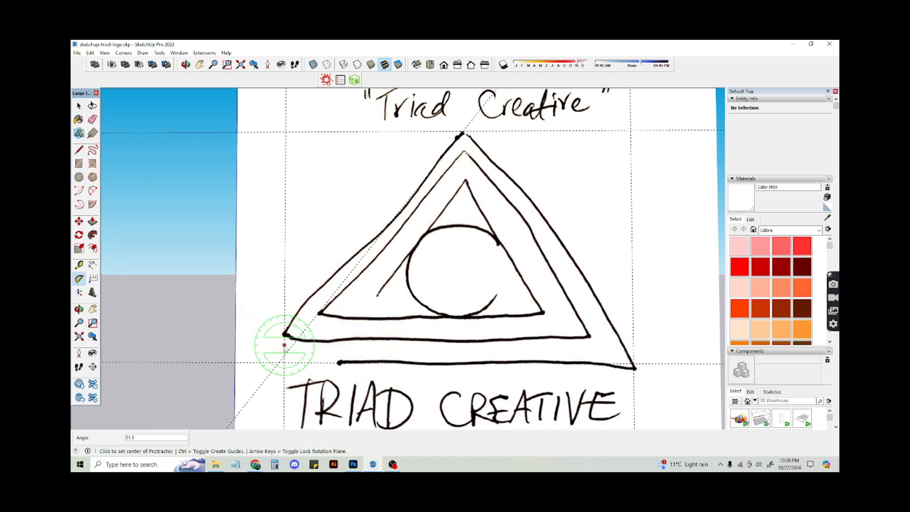
left_click(290, 348)
key("m")
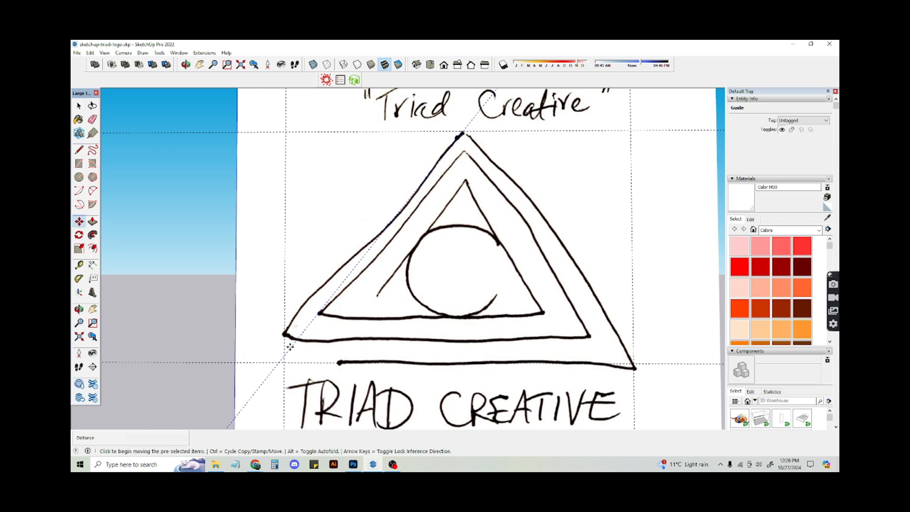
left_click(289, 349)
left_click(285, 362)
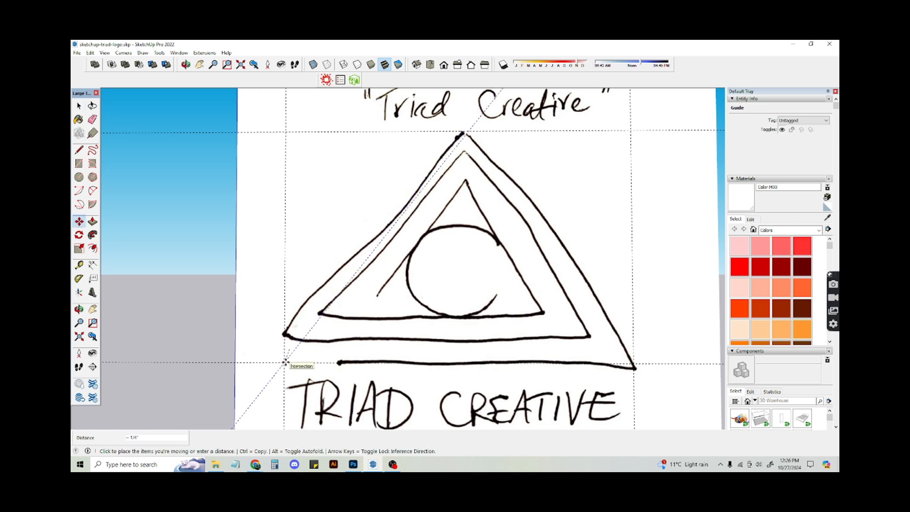
key("space")
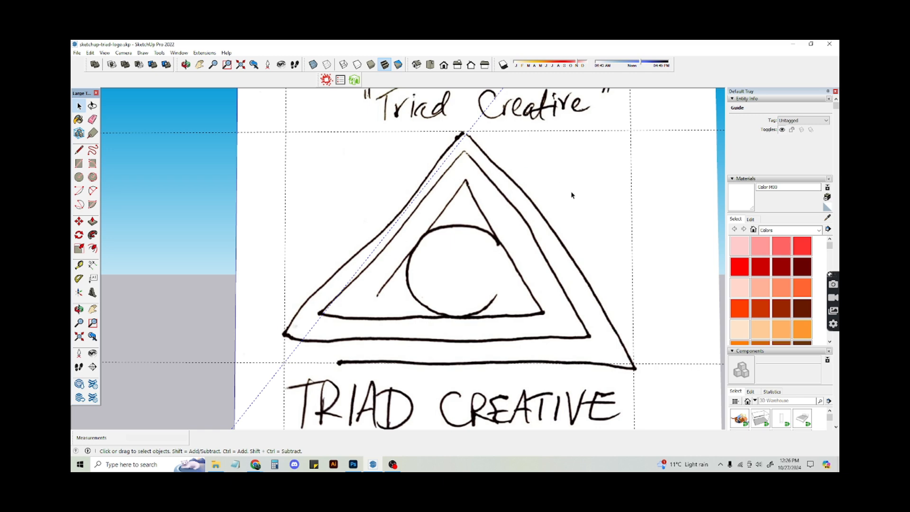
Copy the angled guide about 2 5/16" to the right along the red axis.
mouse_move(570, 195)
middle_mouse_down()
mouse_move(508, 209)
mouse_move(496, 203)
middle_mouse_up()
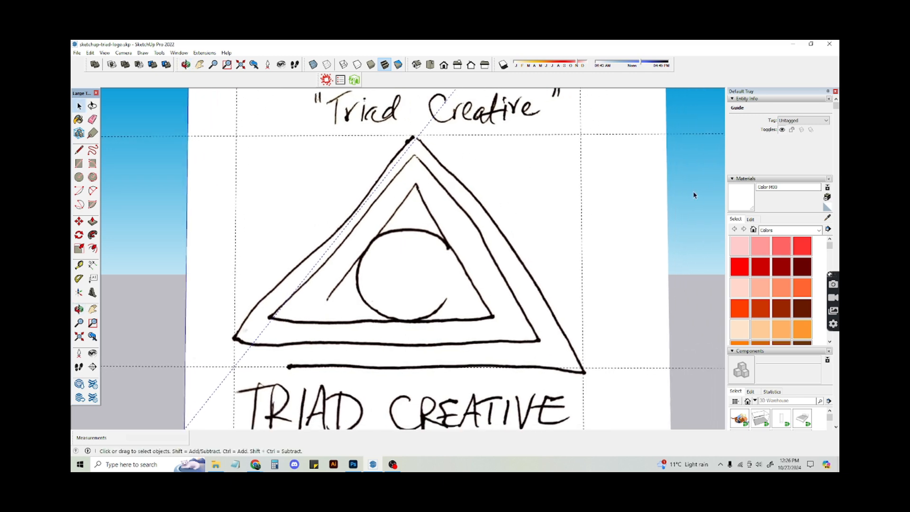
left_click(432, 139)
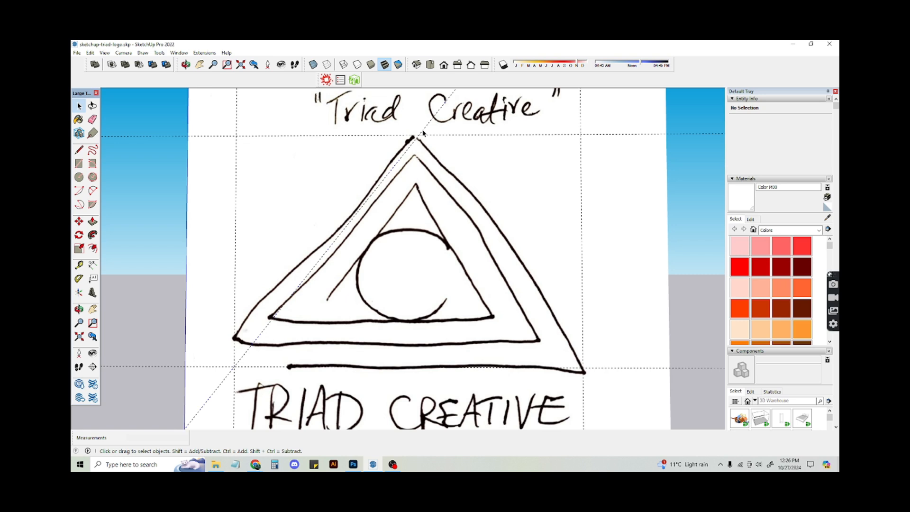
left_click(424, 135)
key("m")
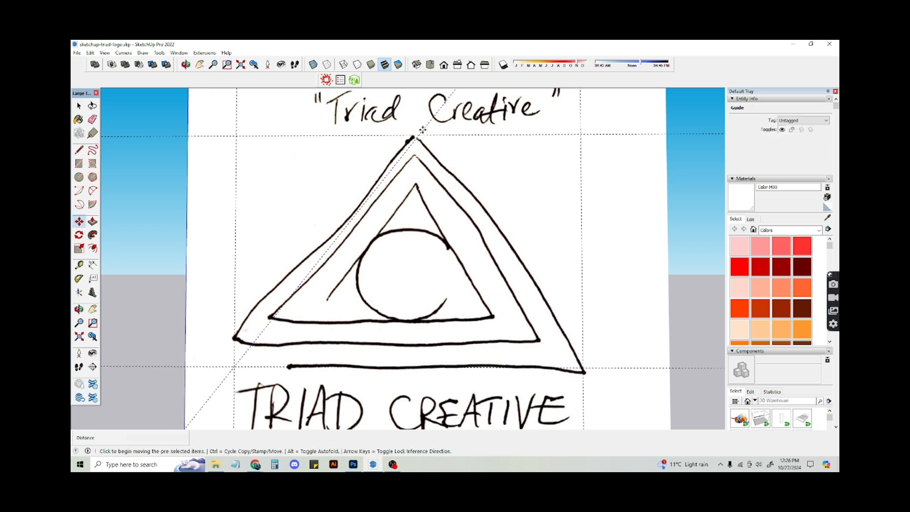
left_click(421, 134)
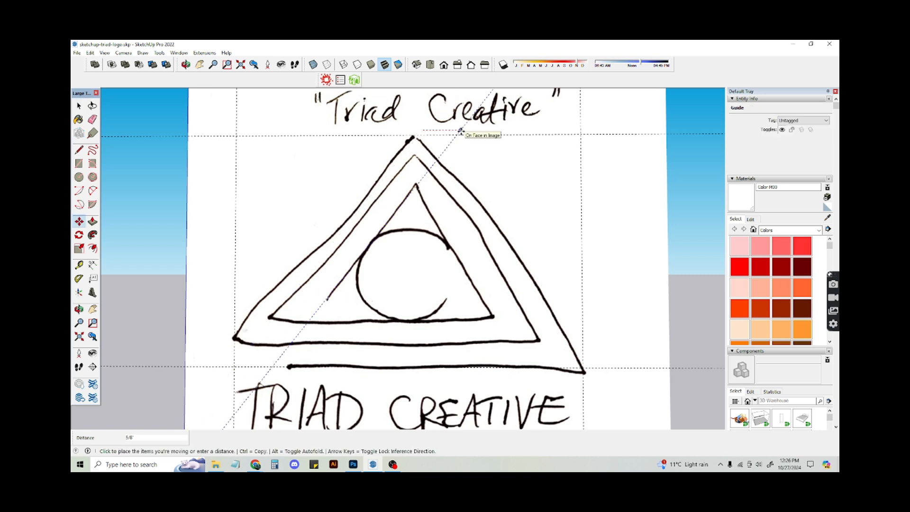
key("ctrl")
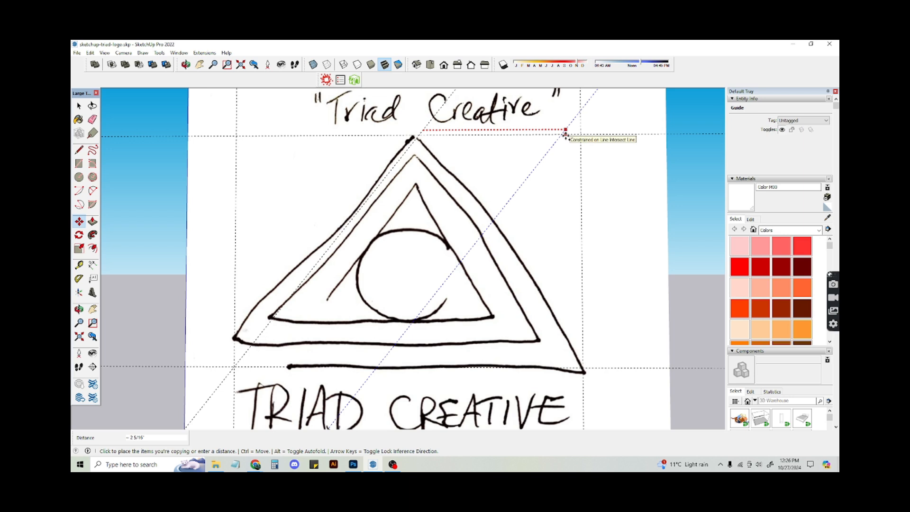
left_click(565, 135)
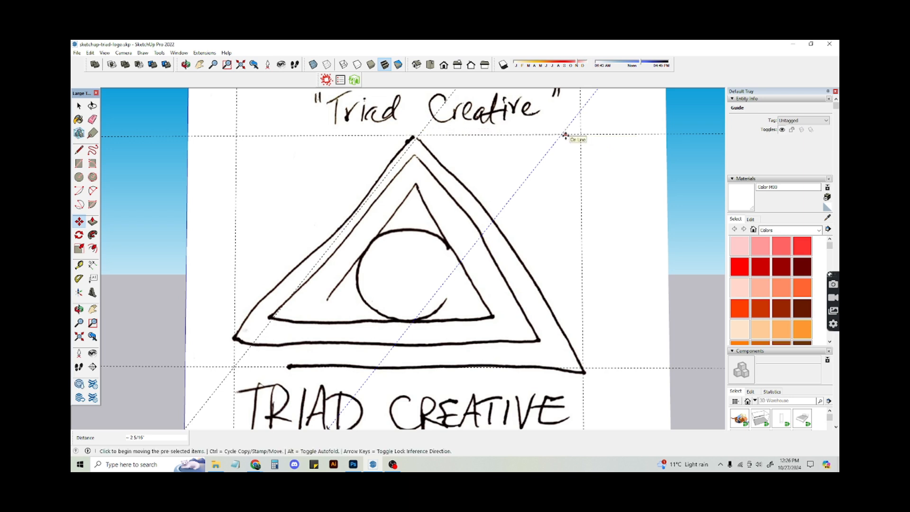
Delete the copied angled guide to the right of the one along the outer triangle's left side.
right_click(550, 147)
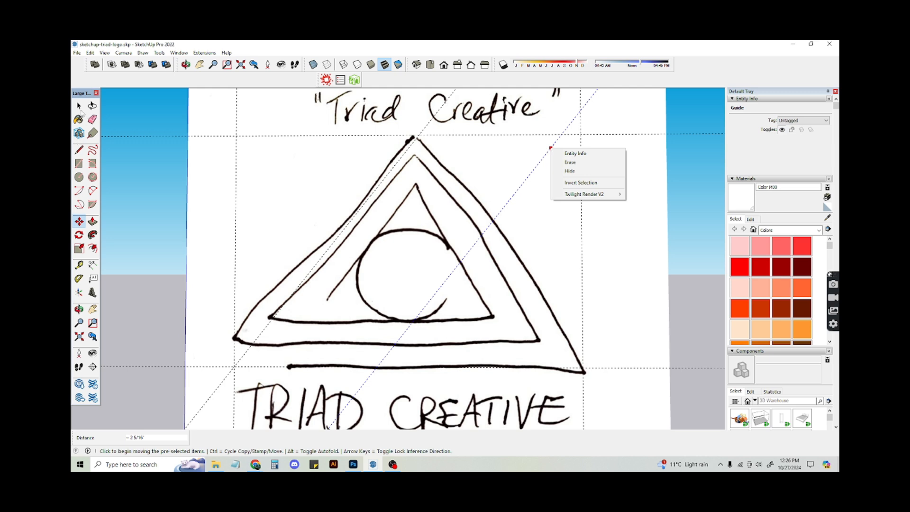
key("Escape")
key("space")
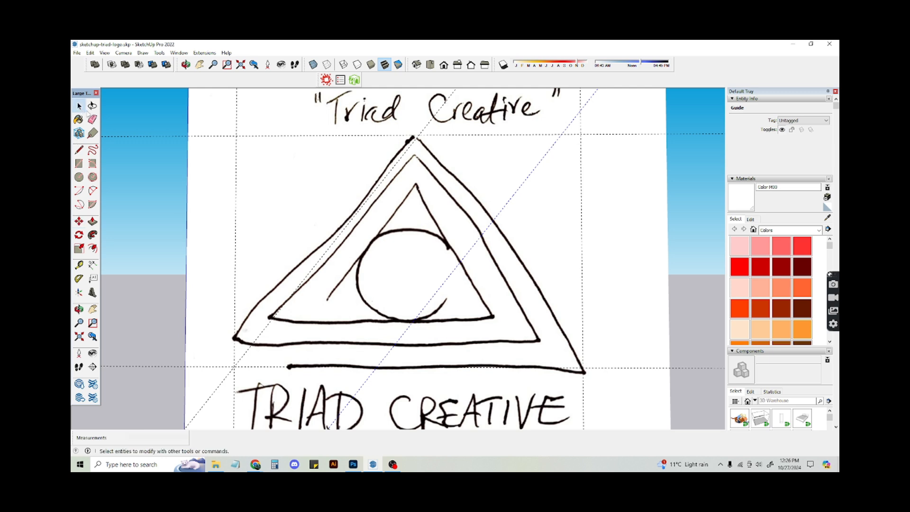
right_click(552, 151)
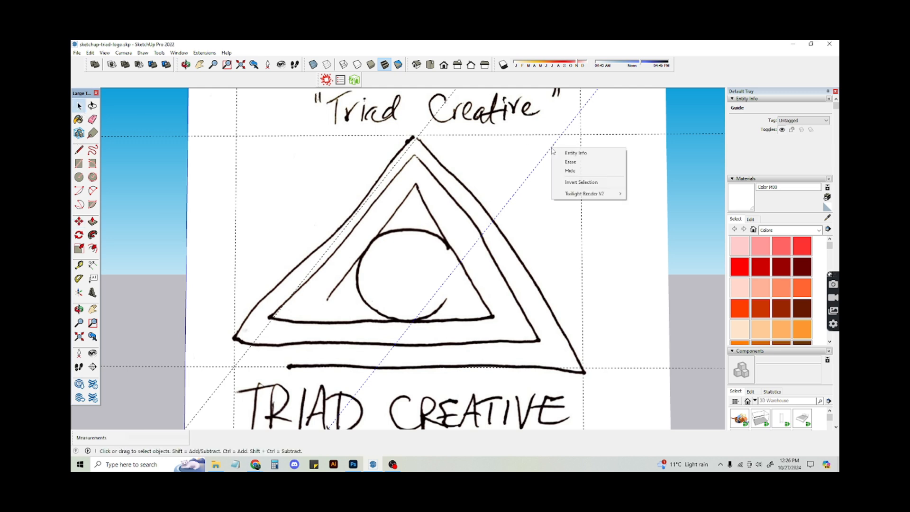
left_click(578, 182)
left_click(551, 163)
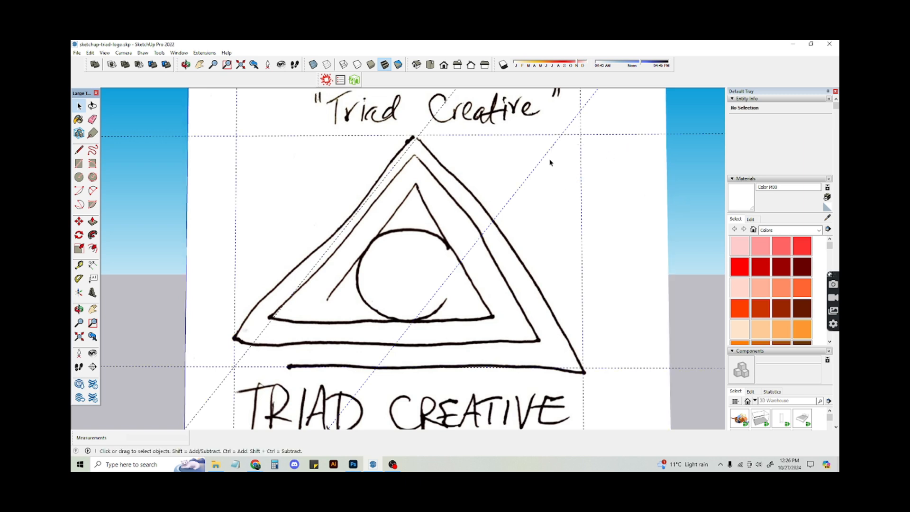
left_click(540, 165)
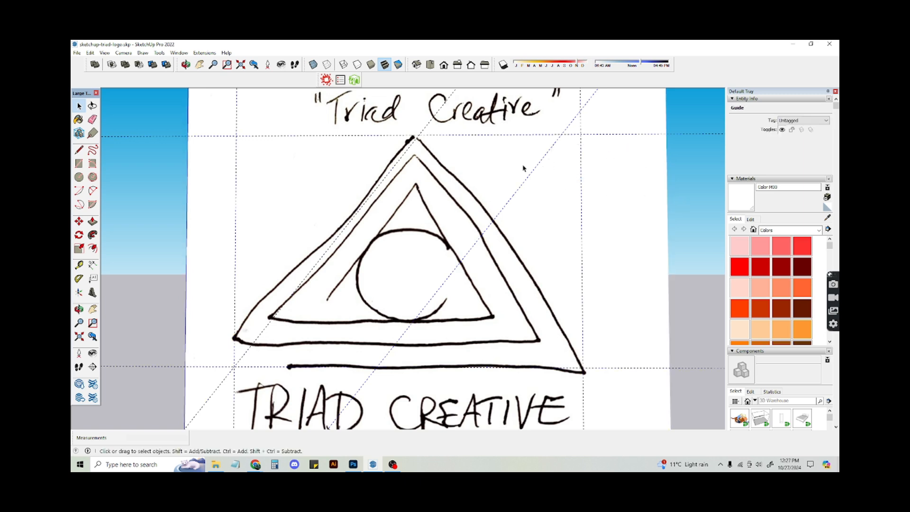
key("Delete")
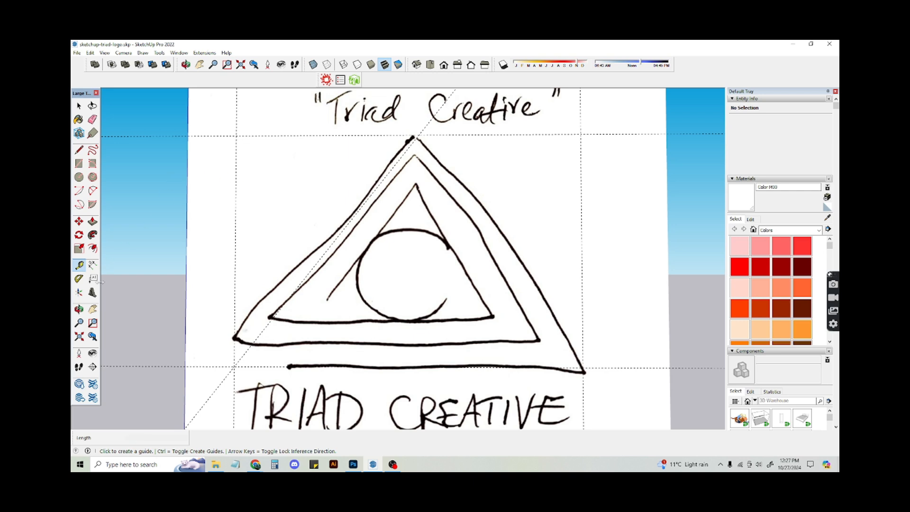
Create an angled guide along the outer triangle's right side with the Protractor, at -51.5° from horizontal.
left_click(79, 278)
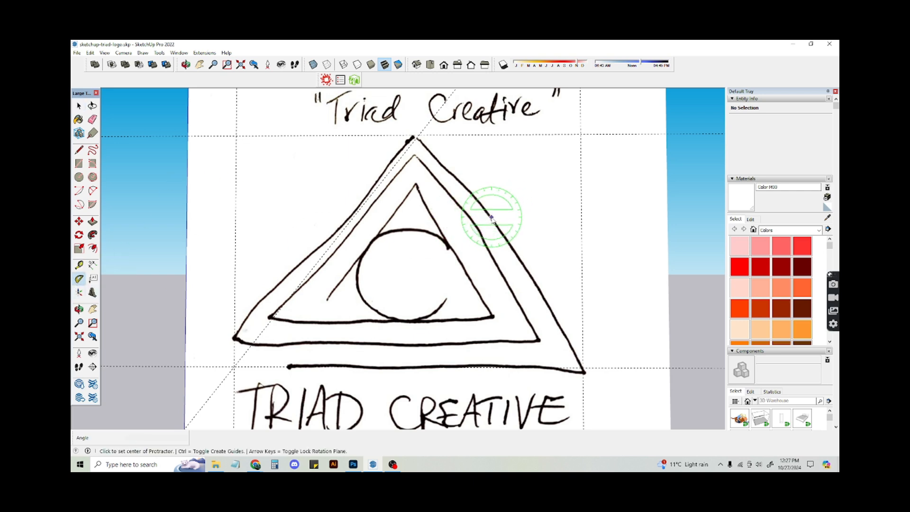
left_click(491, 217)
left_click(603, 217)
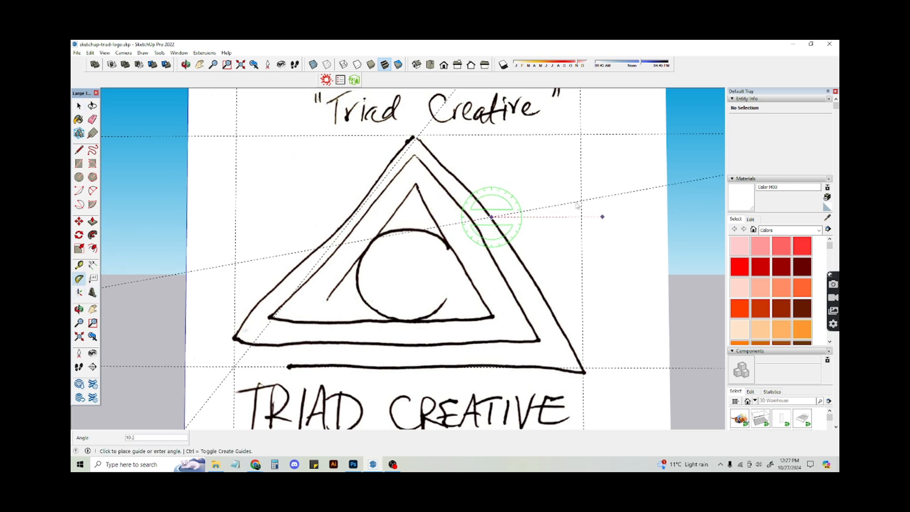
left_click(531, 279)
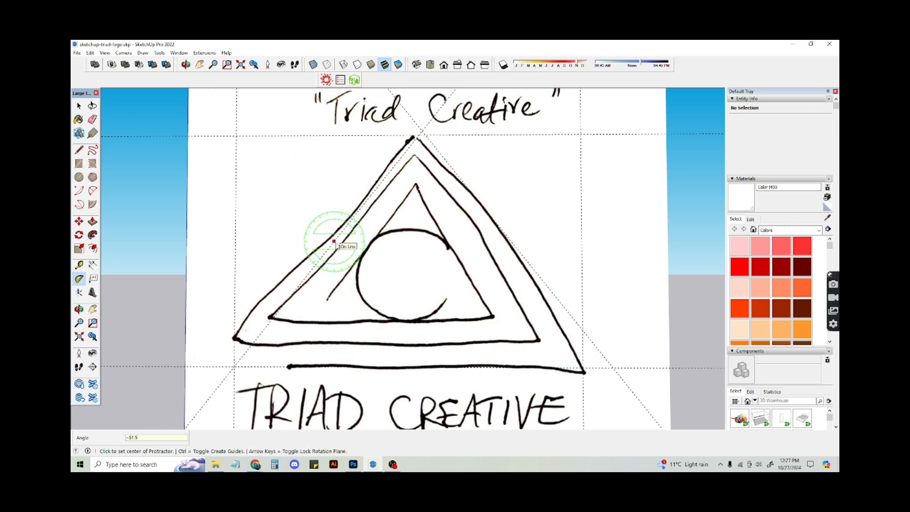
Measure the angles of the left and right slanted guides from horizontal with the Protractor.
left_click(334, 241)
left_click(421, 242)
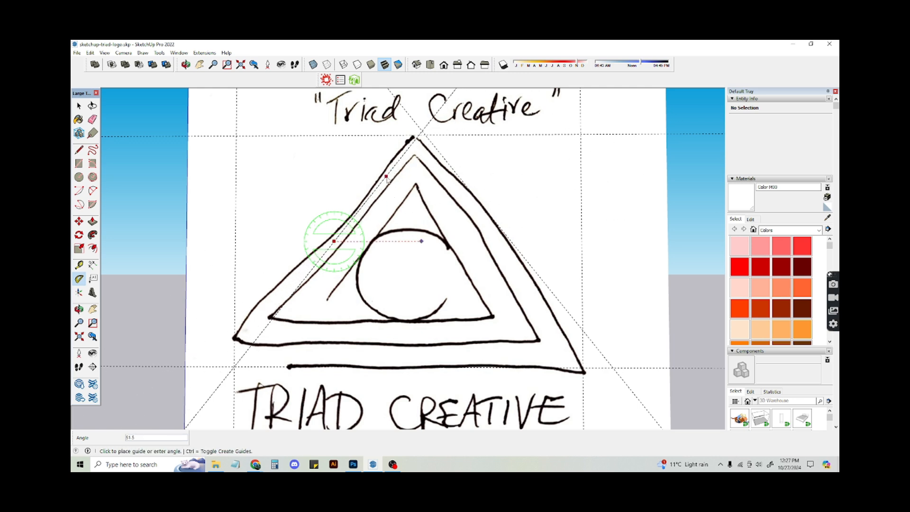
left_click(387, 179)
key("t")
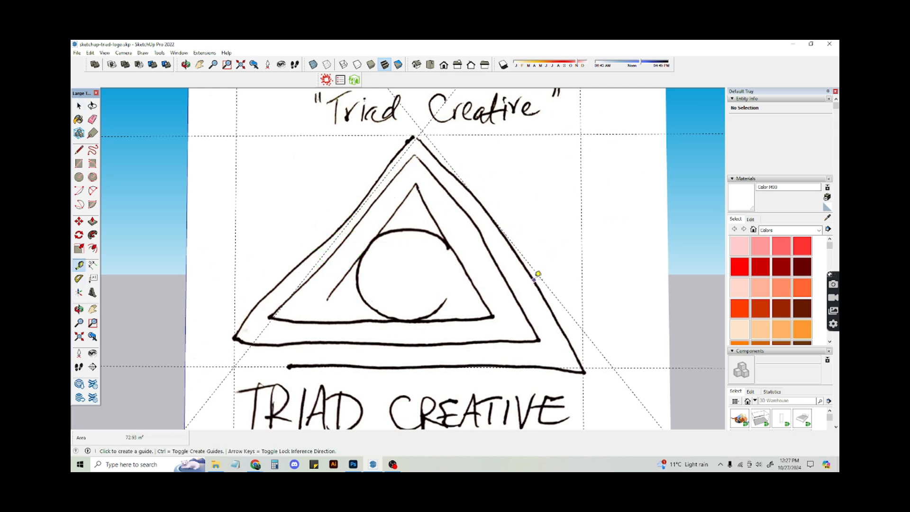
left_click(79, 278)
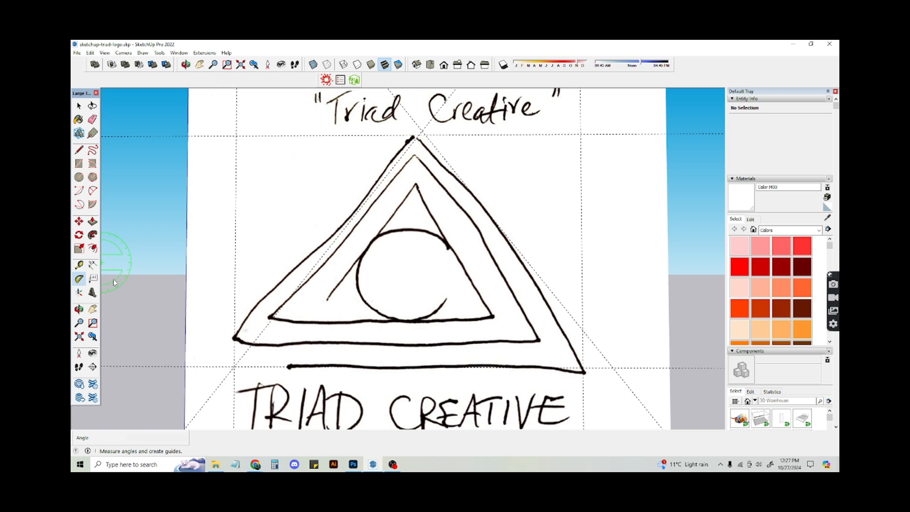
left_click(526, 260)
left_click(634, 261)
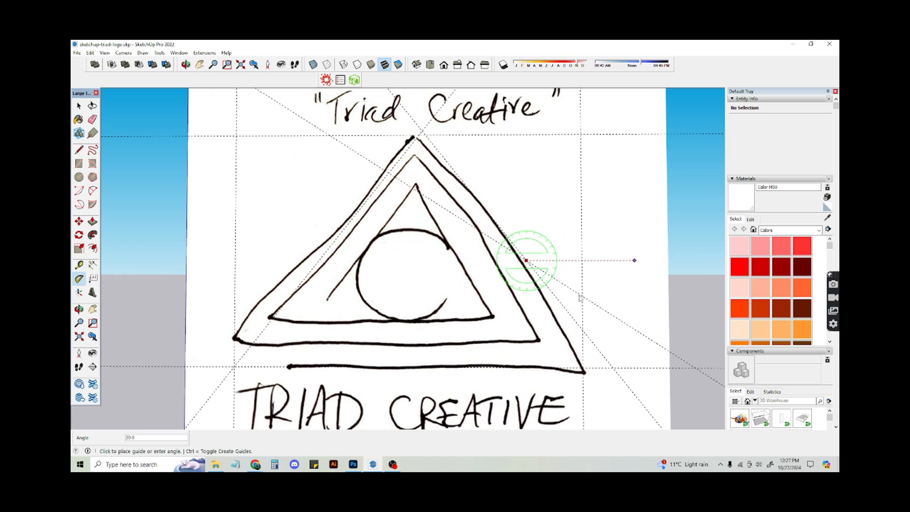
left_click(565, 310)
key("space")
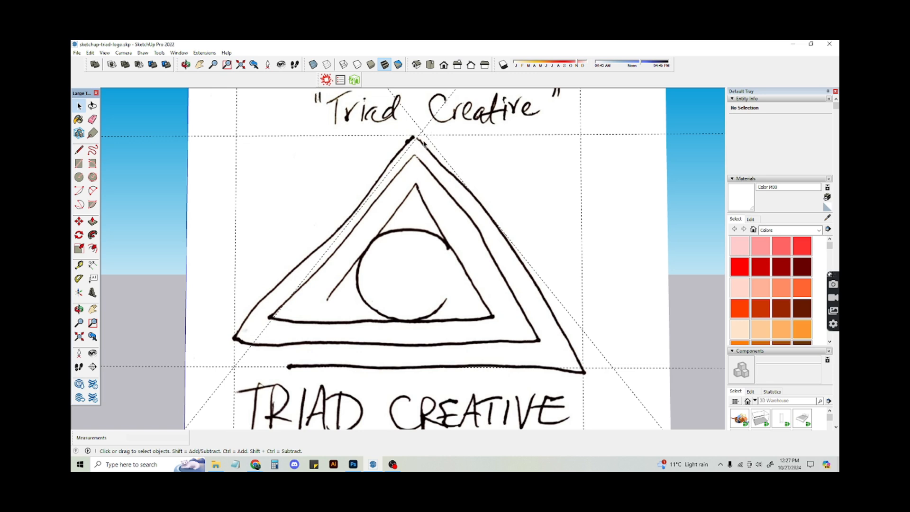
Move the right vertical guide to the intersection of the right slanted guide and the lower horizontal guide.
left_click(582, 308)
key("m")
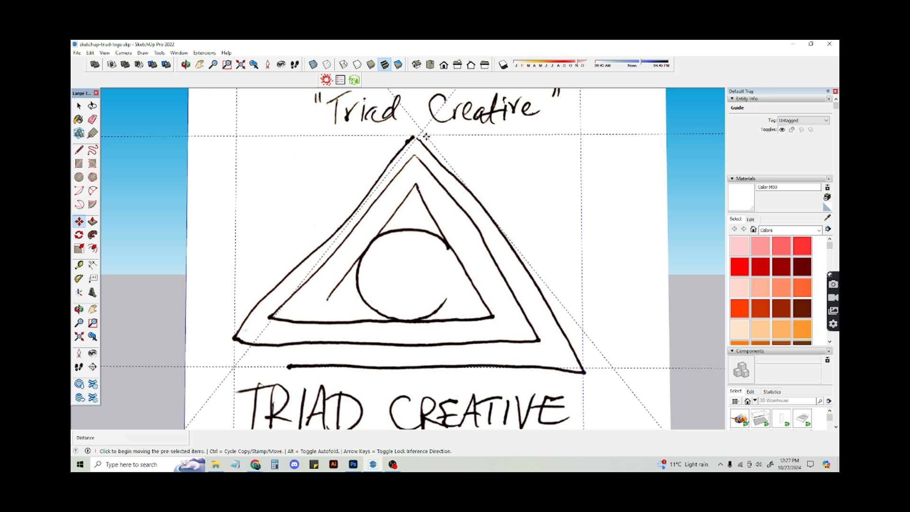
left_click(584, 367)
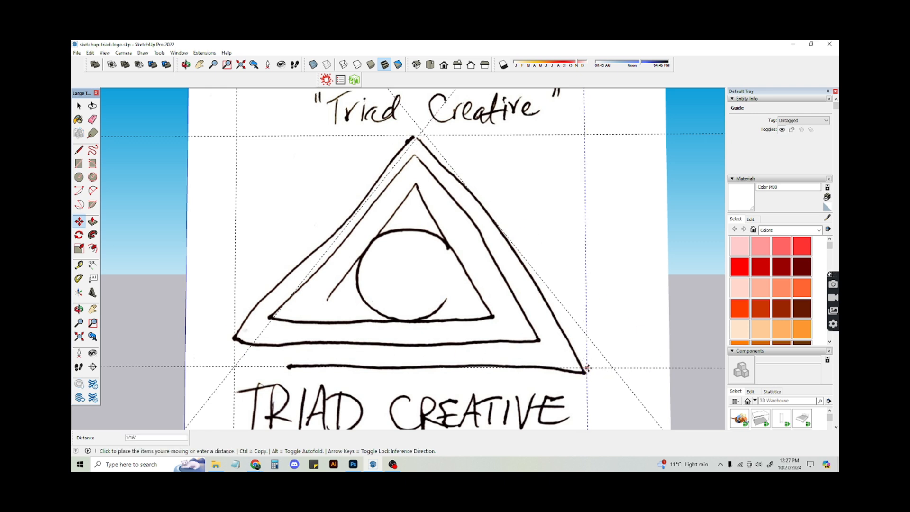
left_click(612, 368)
key("space")
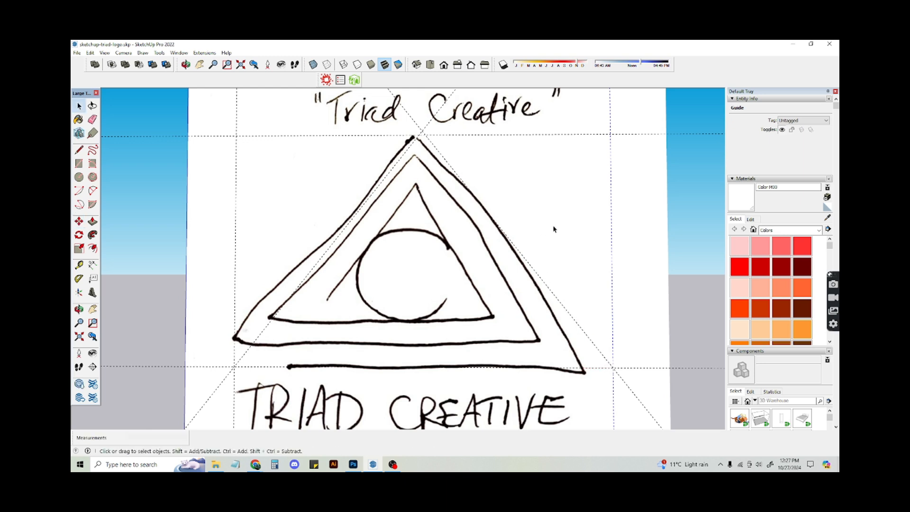
left_click(700, 260)
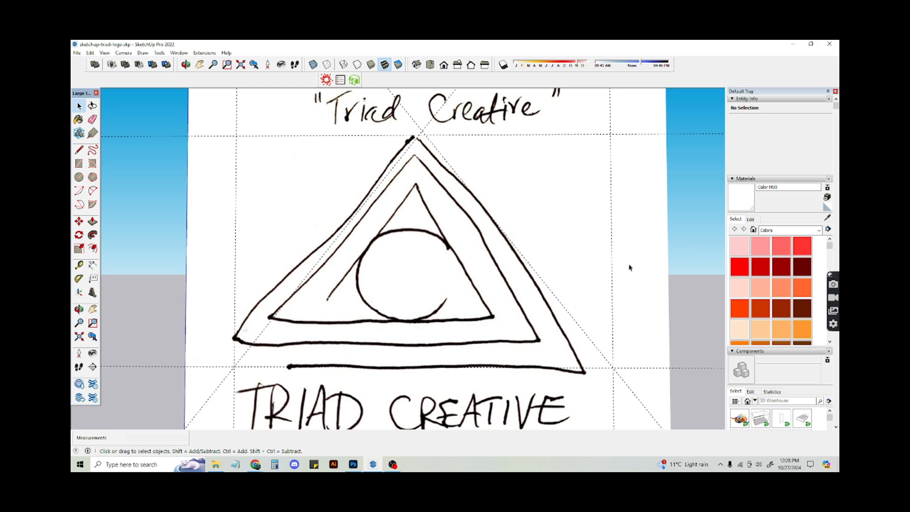
Move the upper horizontal guide up to the intersection of the two slanted guides above the triangle's apex.
scroll(457, 116, "down", 2)
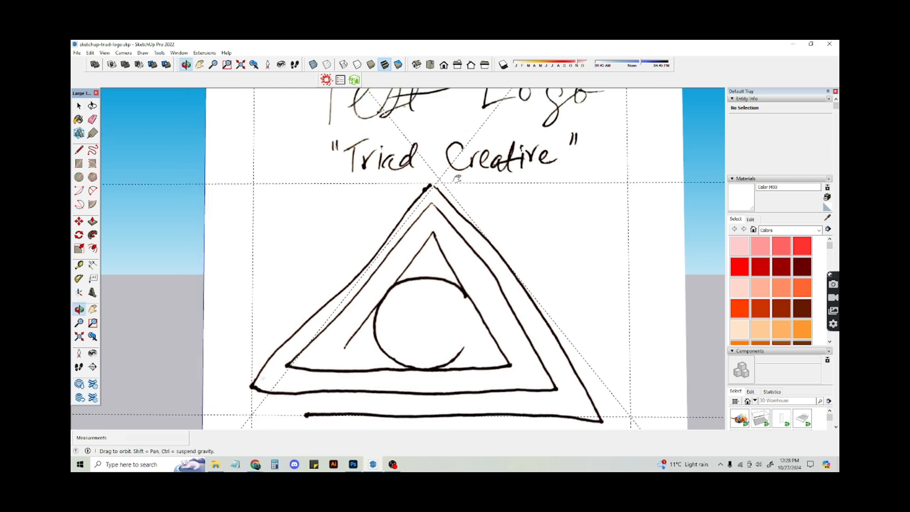
scroll(431, 232, "up", 5)
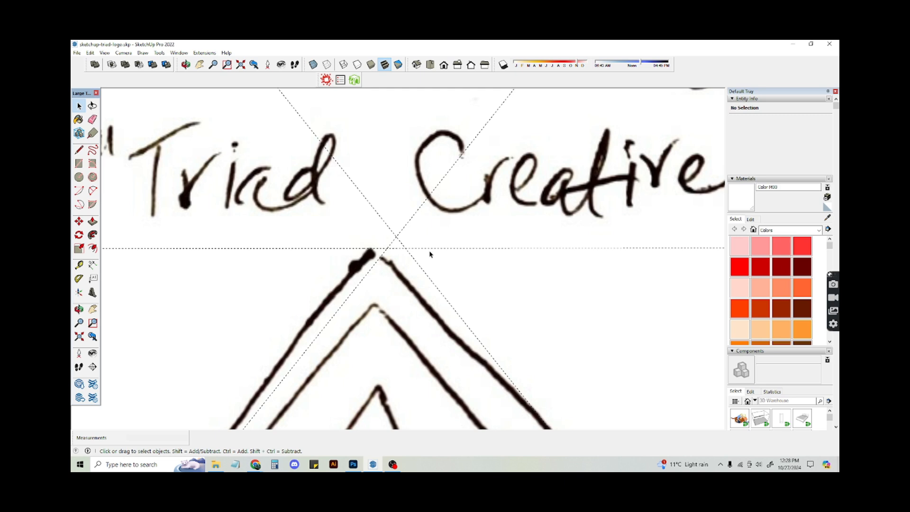
left_click(428, 247)
key("m")
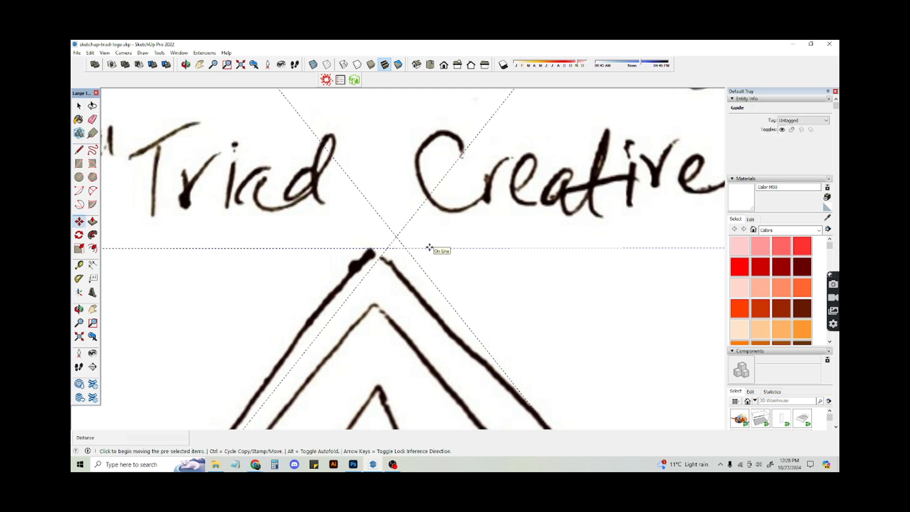
left_click(429, 247)
left_click(397, 237)
key("space")
scroll(473, 203, "down", 2)
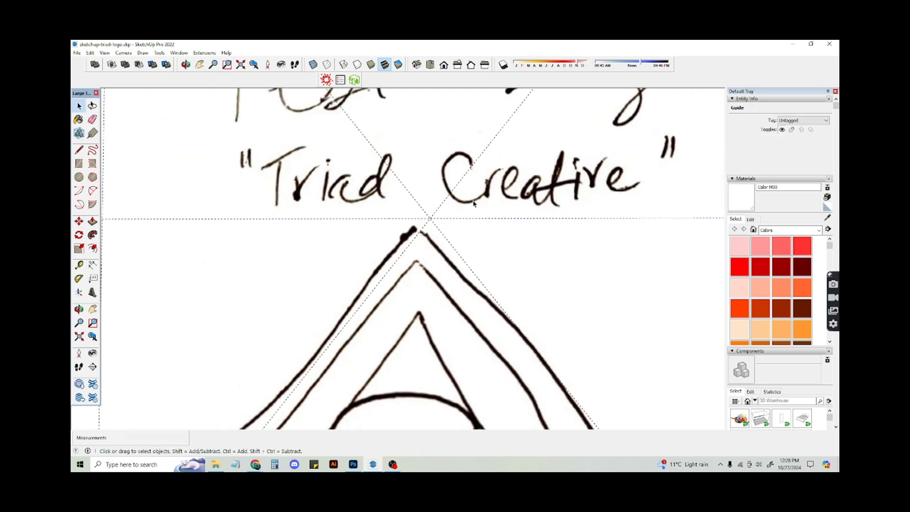
scroll(473, 203, "down", 3)
left_click(262, 256)
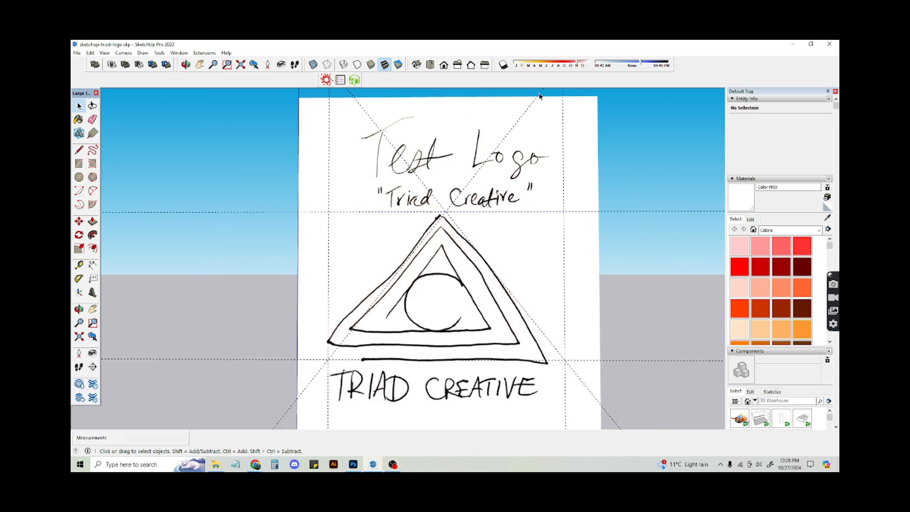
Try a parallel guide offset inward from the outer triangle's right slanted guide with the Tape Measure.
scroll(510, 369, "up", 3)
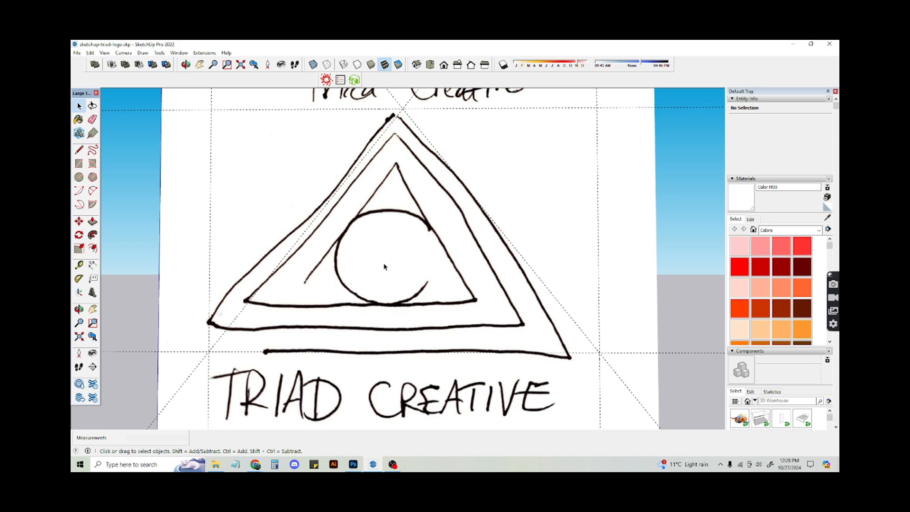
key("t")
scroll(488, 237, "up", 3)
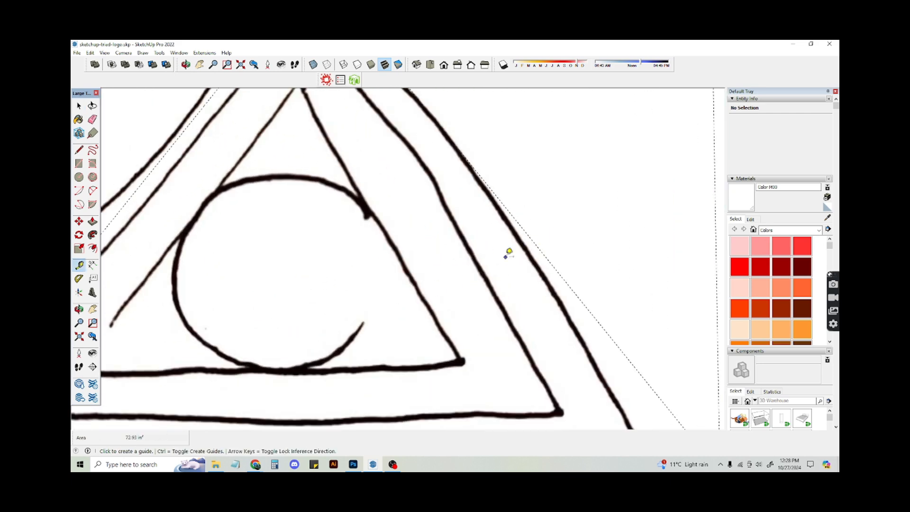
left_click(535, 237)
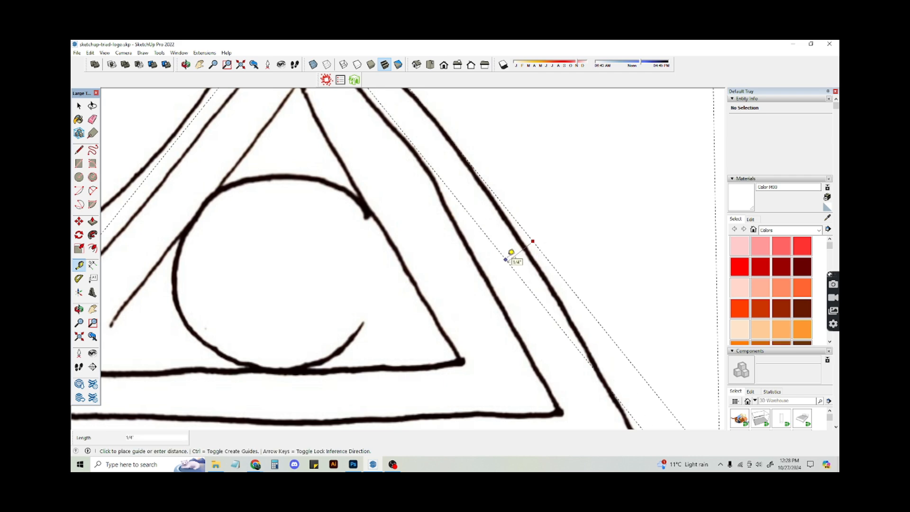
left_click(511, 251)
scroll(511, 252, "down", 3)
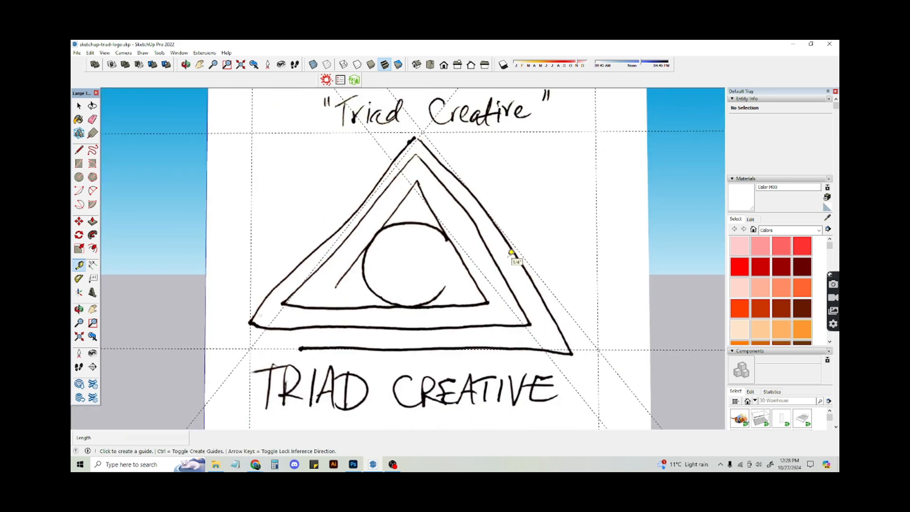
Try a parallel guide 3/4" inside the left slanted guide, and undo both inner offset guides.
scroll(345, 261, "up", 5)
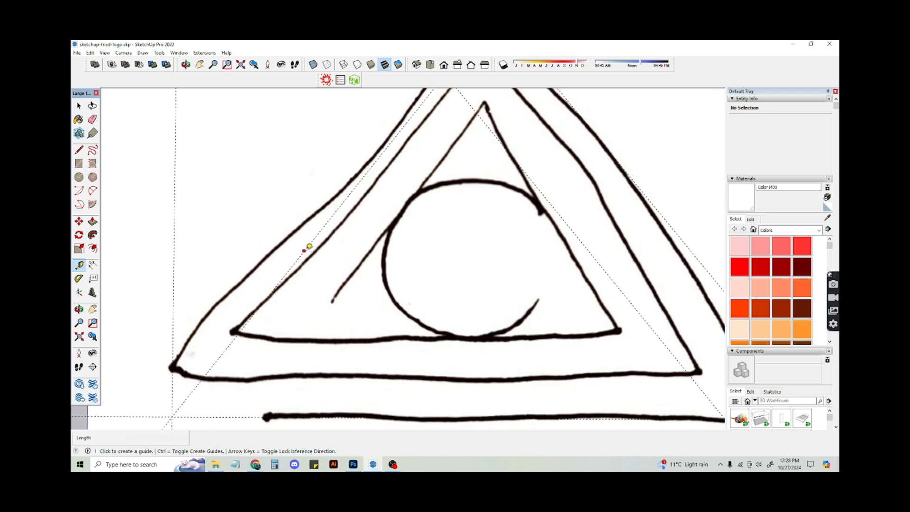
left_click(307, 247)
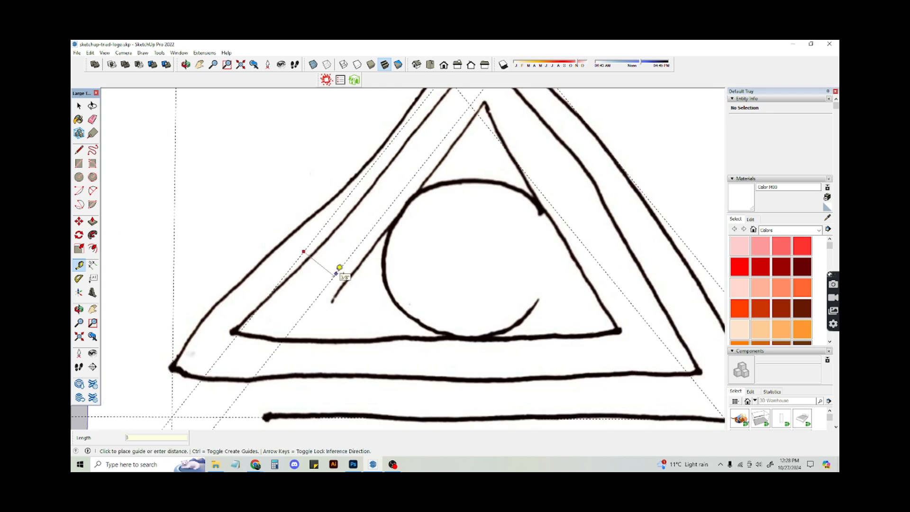
type("3/4")
key("Return")
scroll(445, 239, "down", 4)
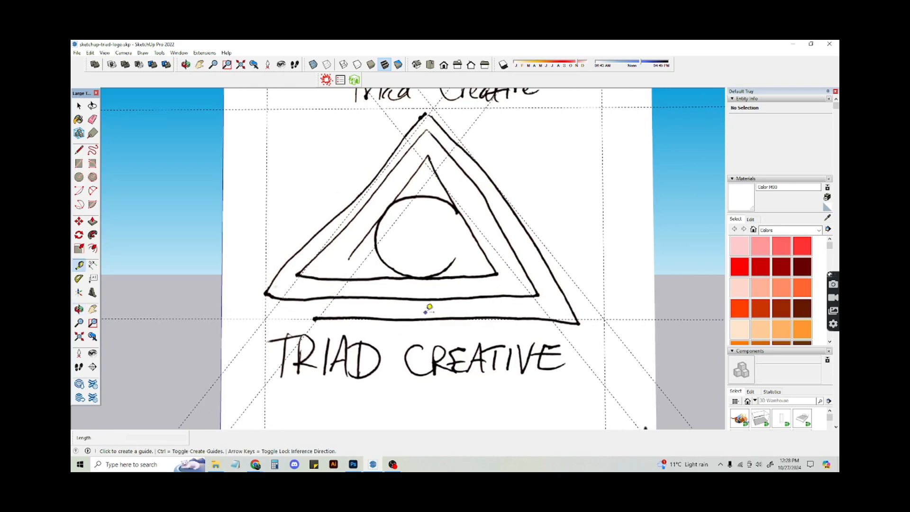
mouse_move(429, 304)
middle_mouse_down("shift")
mouse_move(406, 212)
mouse_move(418, 298)
middle_mouse_up("shift")
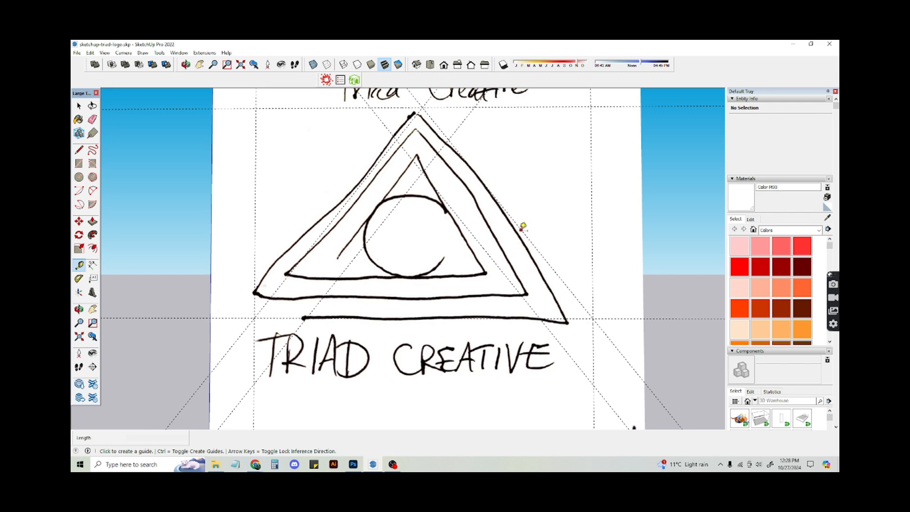
key("ctrl+z")
Try a parallel guide offset 1/4" inward from the right slanted guide.
scroll(567, 268, "up", 3)
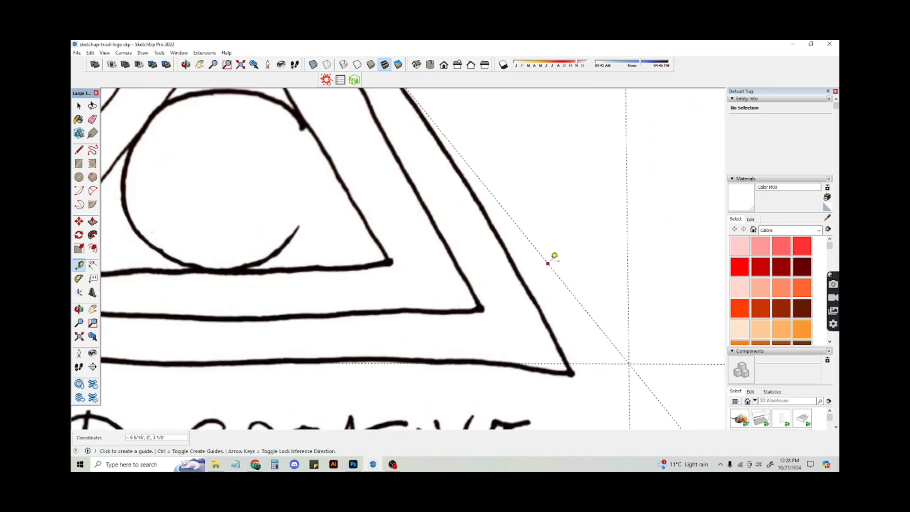
left_click(551, 267)
type("1/4")
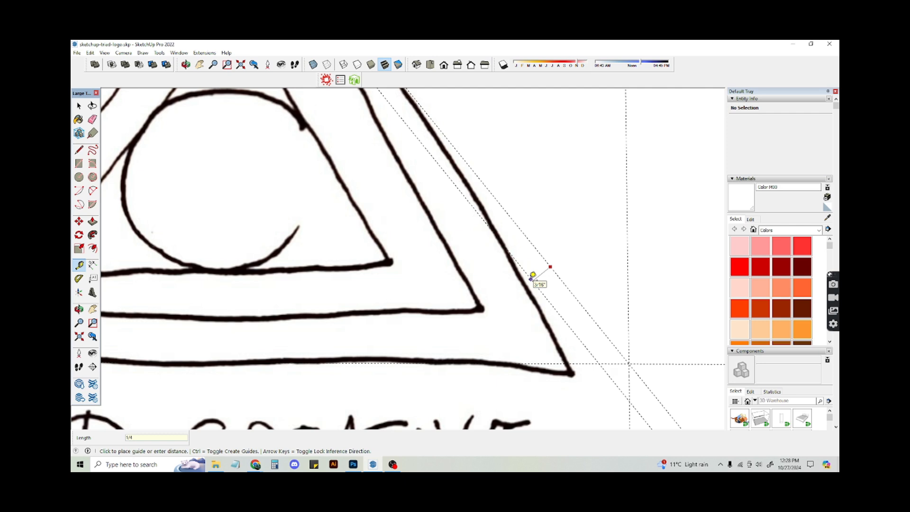
key("Return")
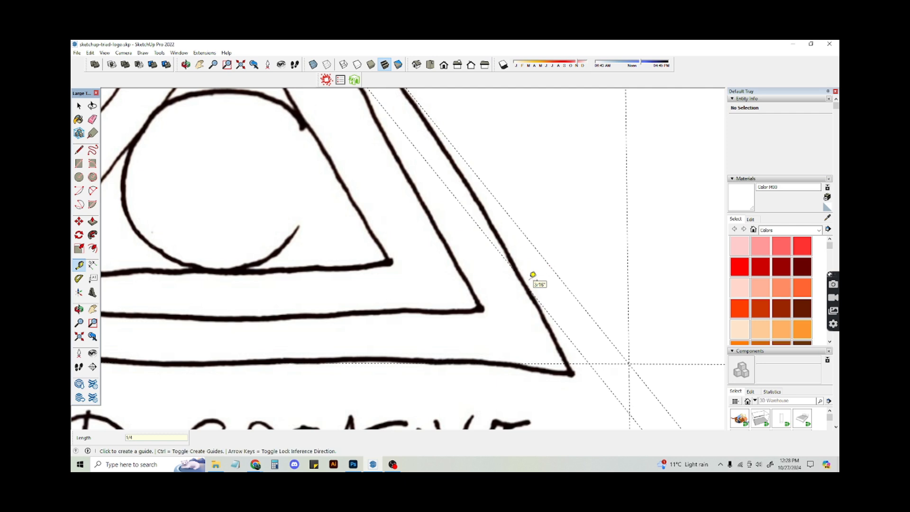
Try parallel guides 3/8" inward from the outer triangle's right and left slanted guides.
left_click(551, 268)
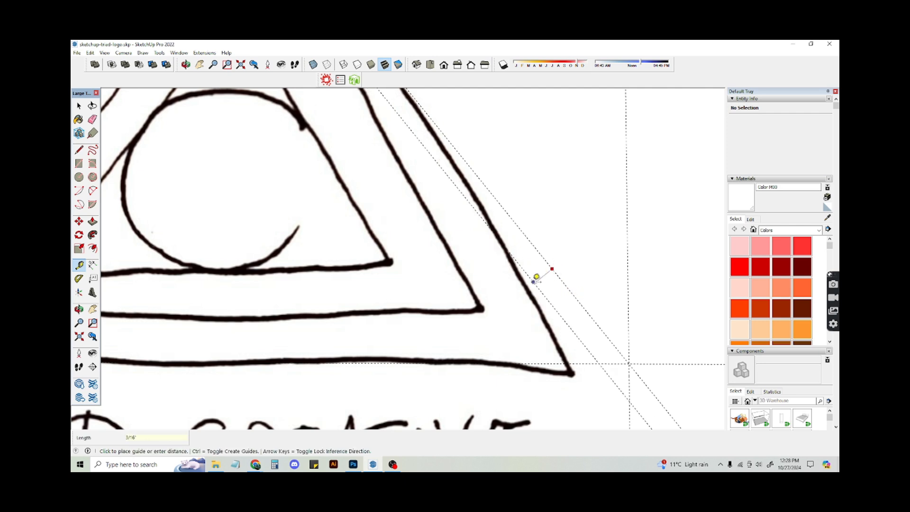
type("3/8")
key("Return")
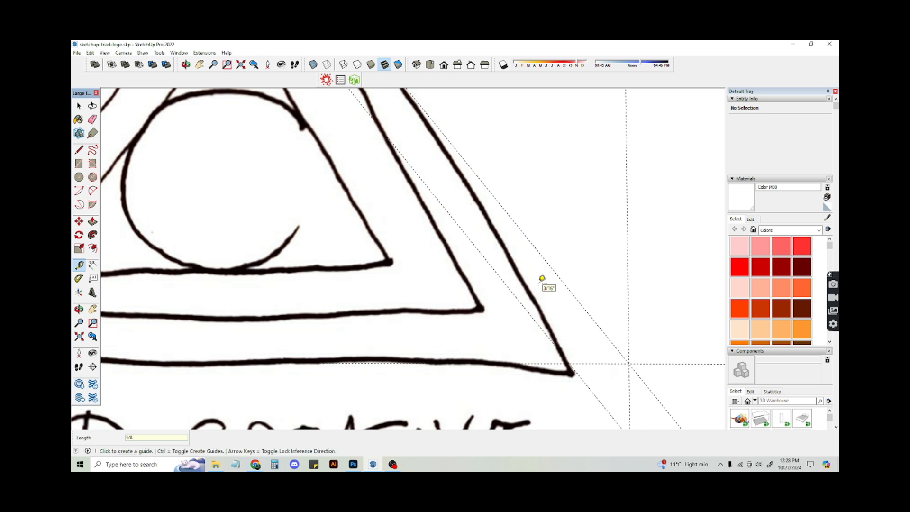
middle_click_drag(318, 274, 524, 280, "shift")
middle_click_drag(314, 257, 470, 275, "shift")
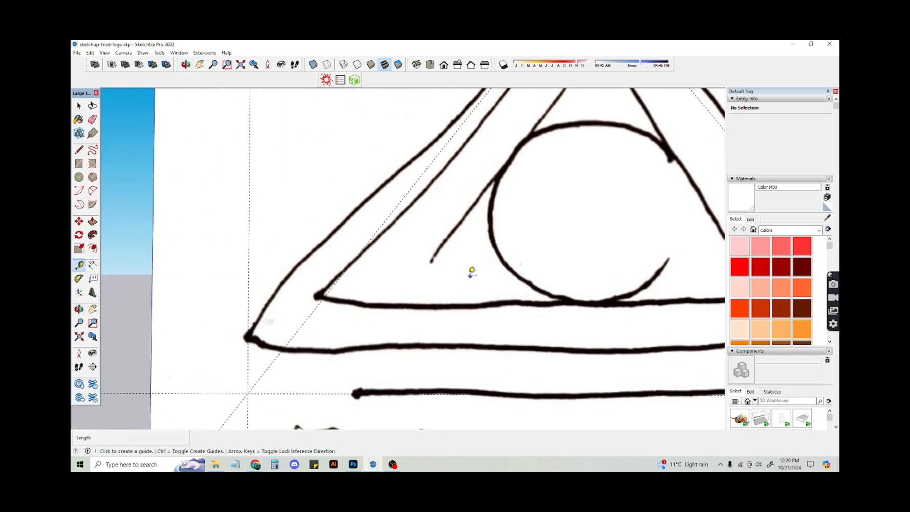
left_click(363, 248)
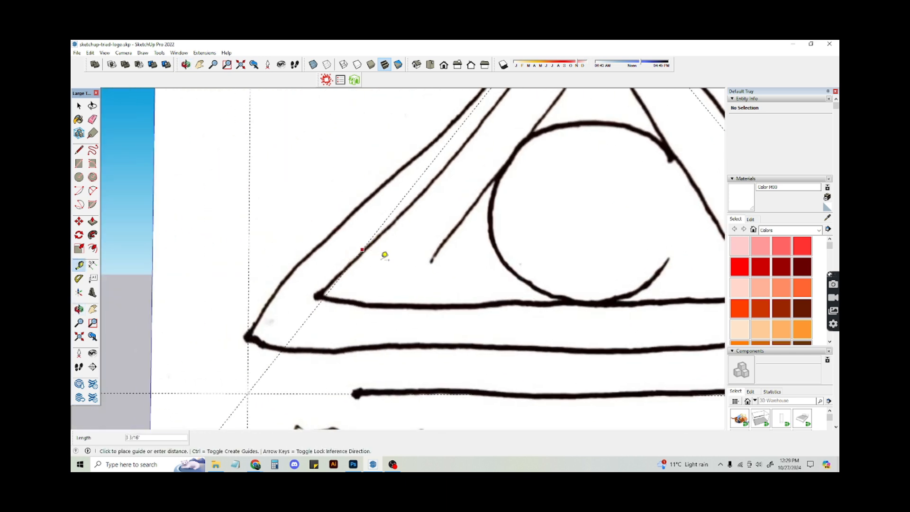
type("3/8")
key("Return")
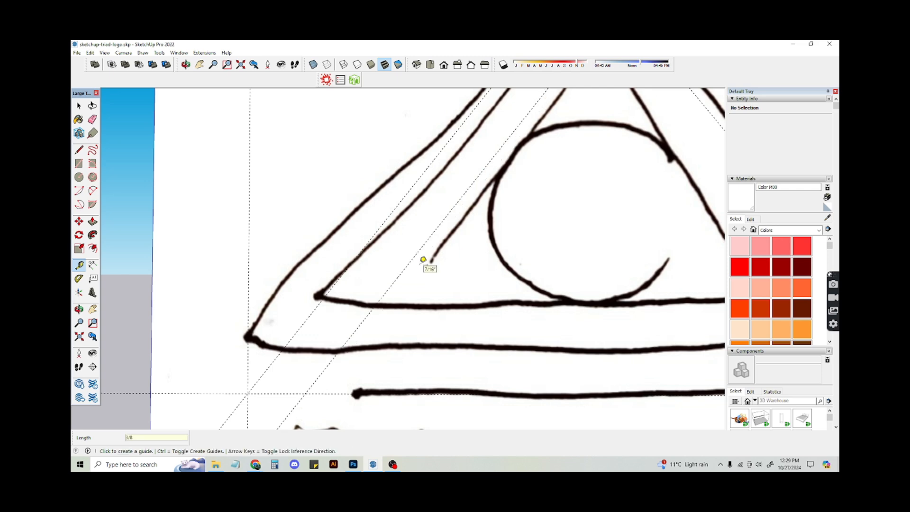
Try a parallel guide 3/8" above the triangle's base guide, and undo all three inner offset guides.
scroll(423, 259, "down", 4)
middle_click_drag(432, 258, 341, 209, "shift")
scroll(261, 304, "up", 5)
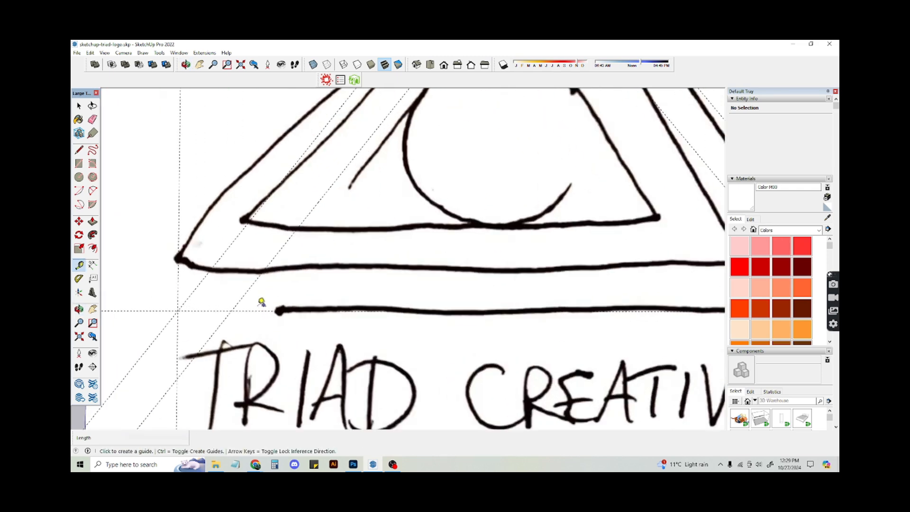
left_click(263, 310)
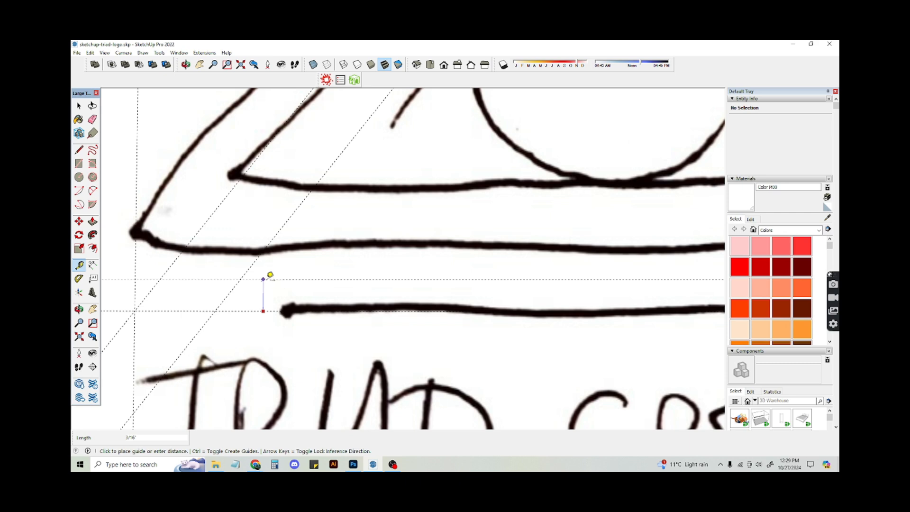
type("3/8")
key("Return")
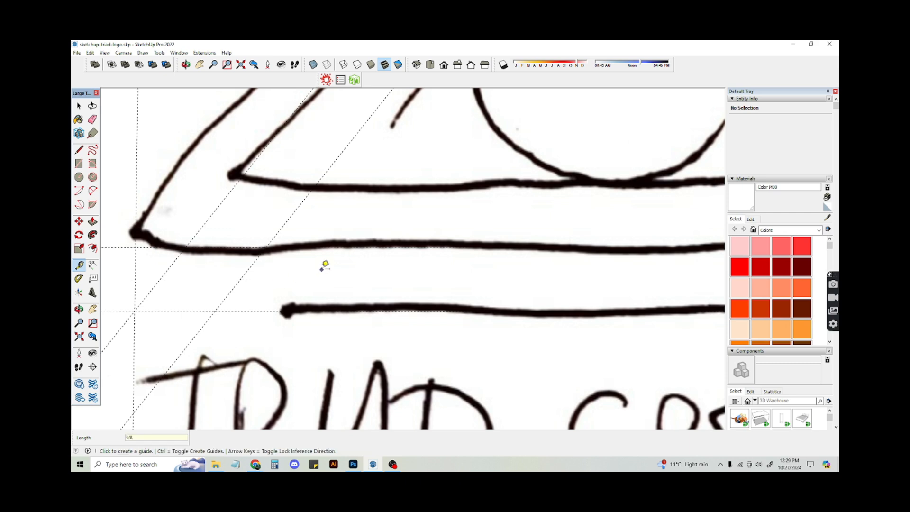
scroll(323, 264, "down", 5)
scroll(408, 221, "up", 3)
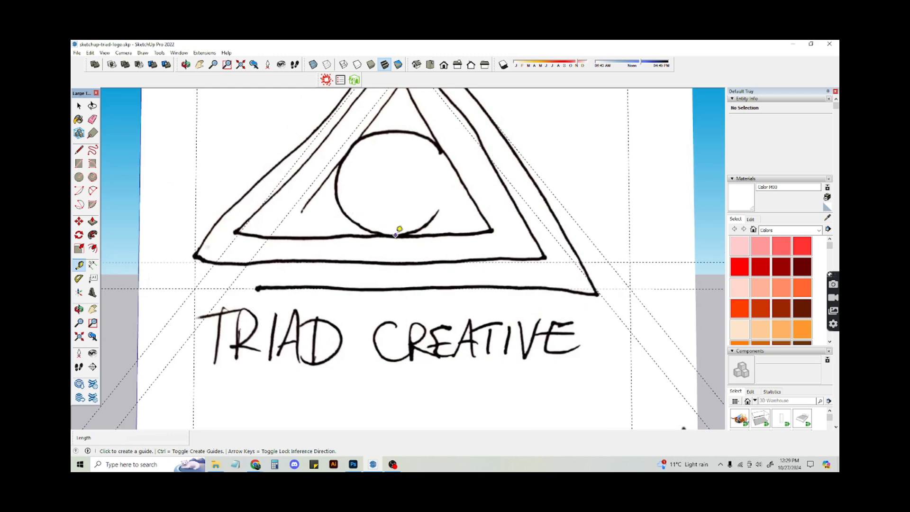
scroll(392, 217, "down", 2)
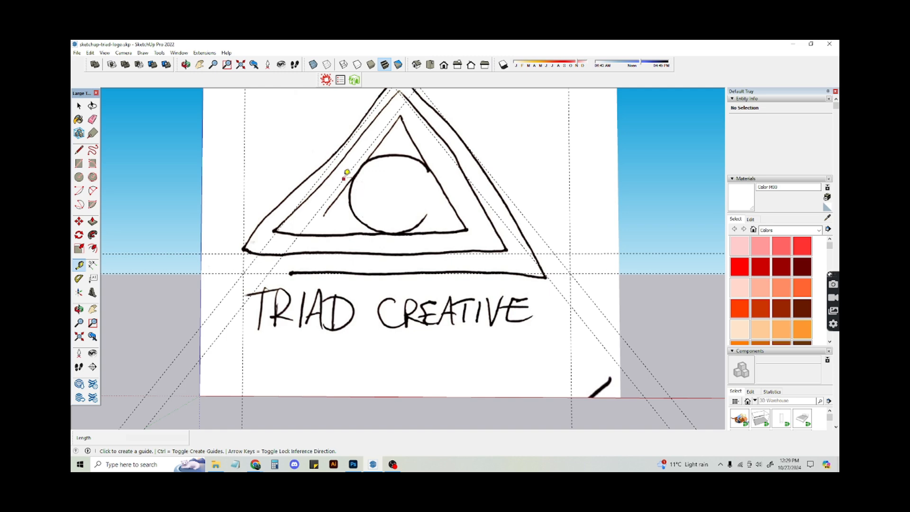
middle_click_drag(338, 180, 339, 226, "shift")
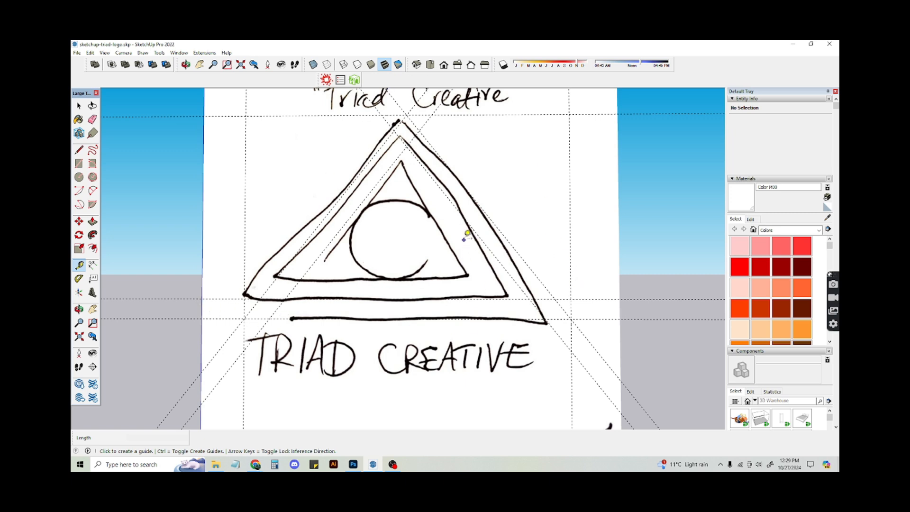
scroll(469, 244, "up", 2)
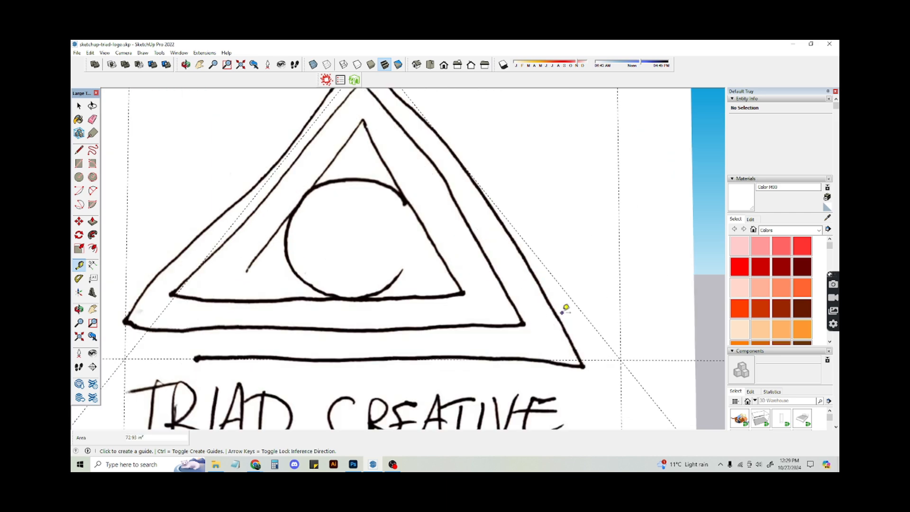
Add parallel guides 1/4" inward from the outer triangle's right and left slanted guides.
scroll(576, 318, "up", 3)
left_click(576, 293)
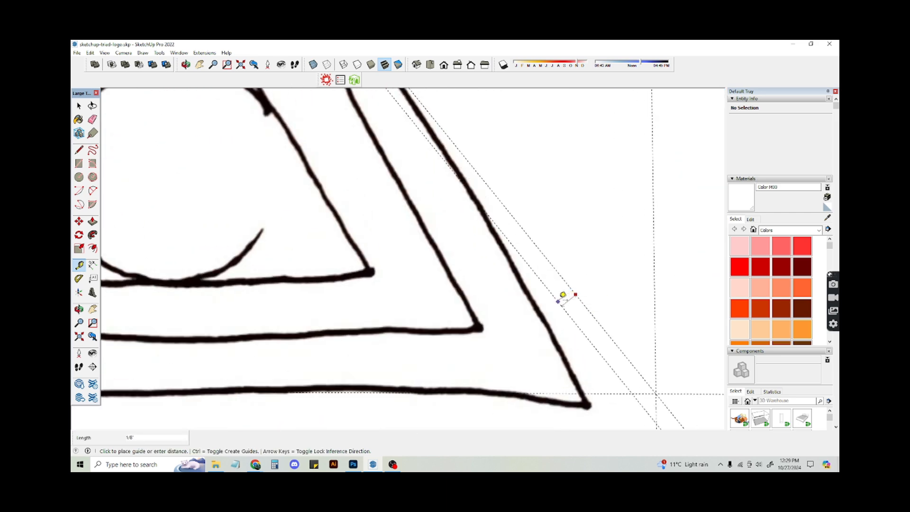
type("1/4")
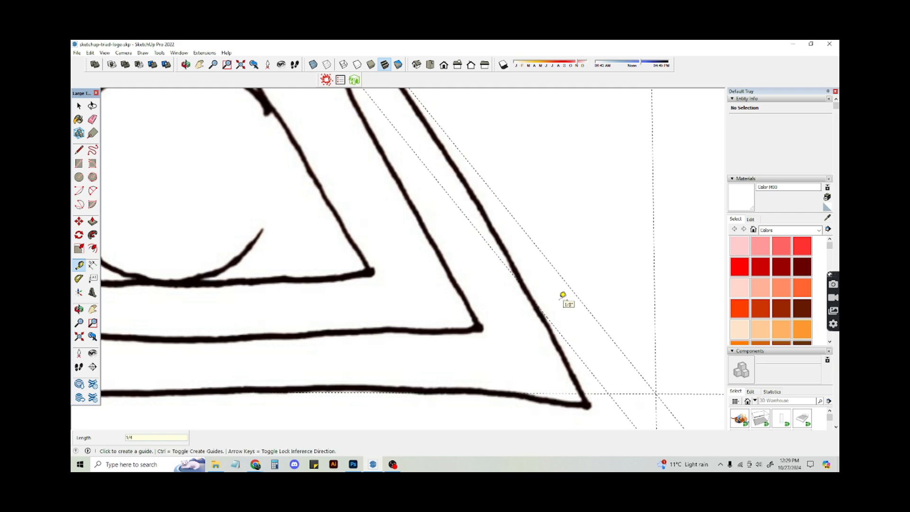
key("Return")
scroll(518, 257, "down", 5)
scroll(261, 317, "up", 5)
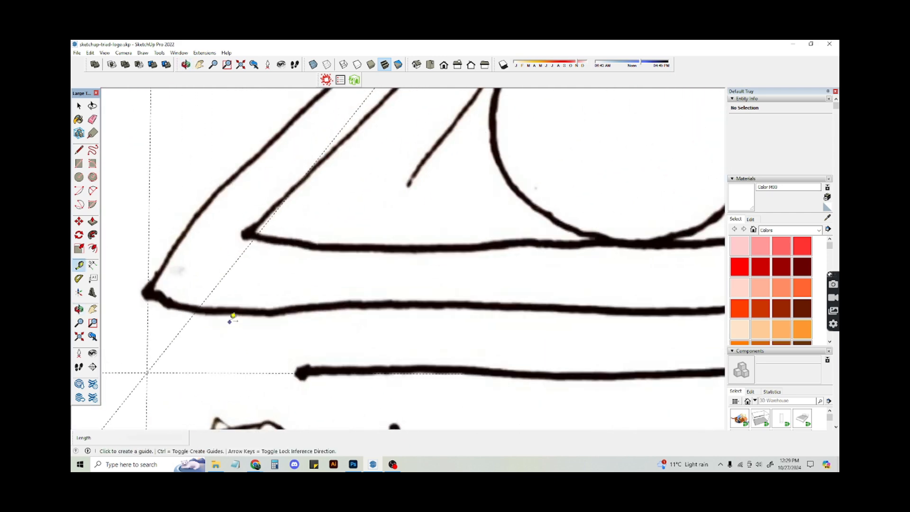
left_click(213, 288)
type("1/4")
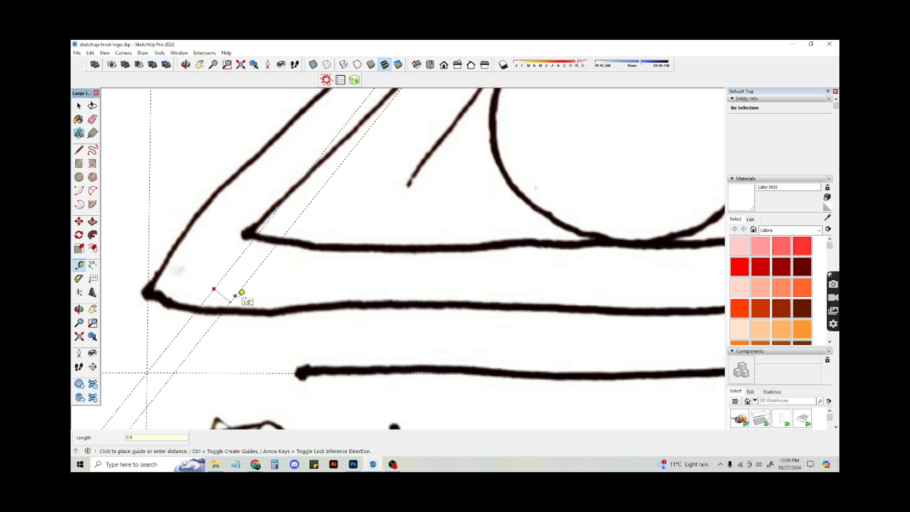
Add a parallel guide 1/4" above the outer triangle's horizontal base guide.
left_click(283, 373)
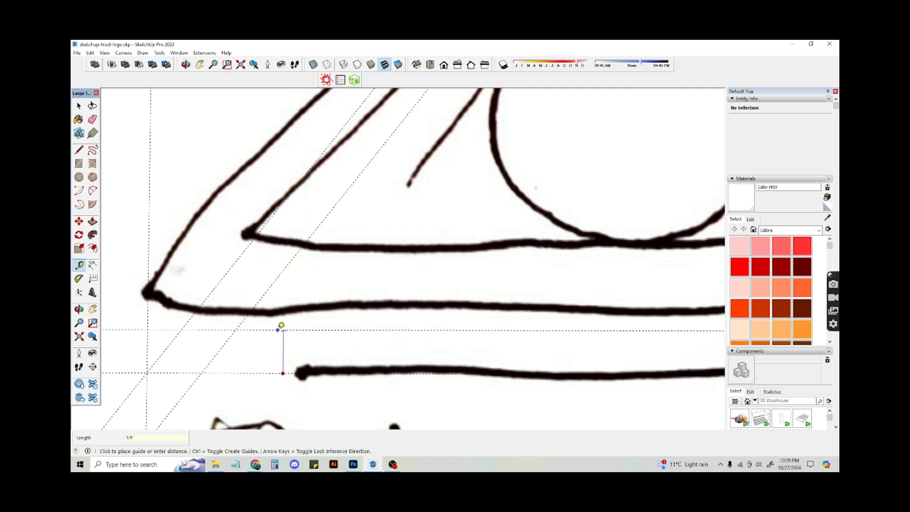
type("1/4")
key("Return")
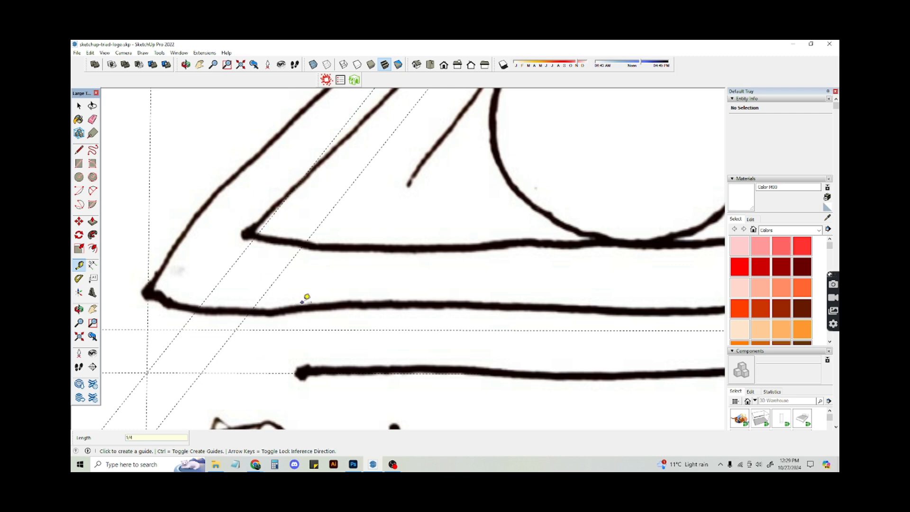
scroll(353, 372, "down", 6)
middle_click_drag(435, 321, 371, 281, "shift")
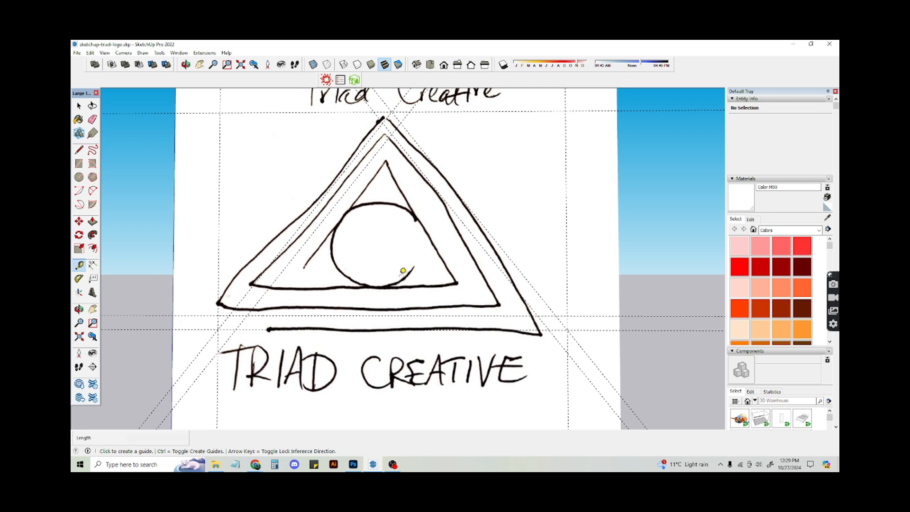
Draw the outer triangle's left edge with the Line tool, from the lower-left guide intersection to the apex intersection.
key("space")
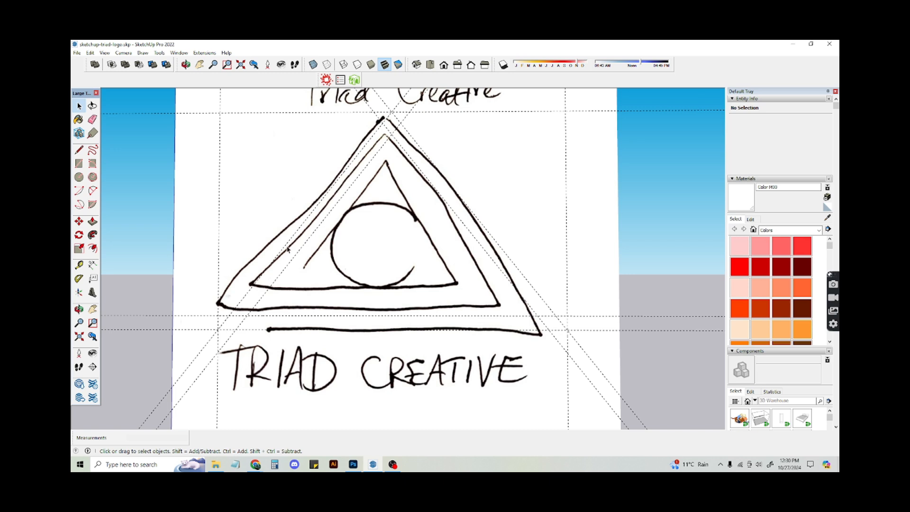
scroll(287, 247, "up", 2)
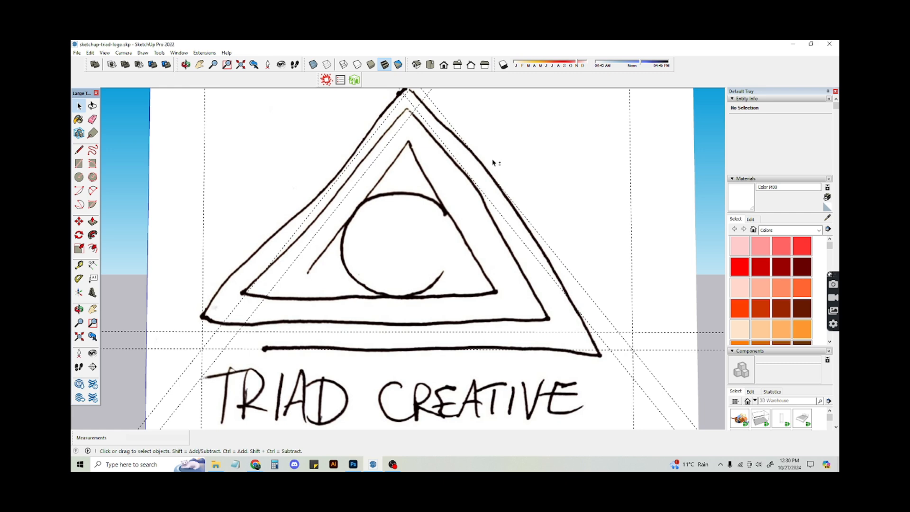
middle_click_drag(493, 162, 476, 214, "shift")
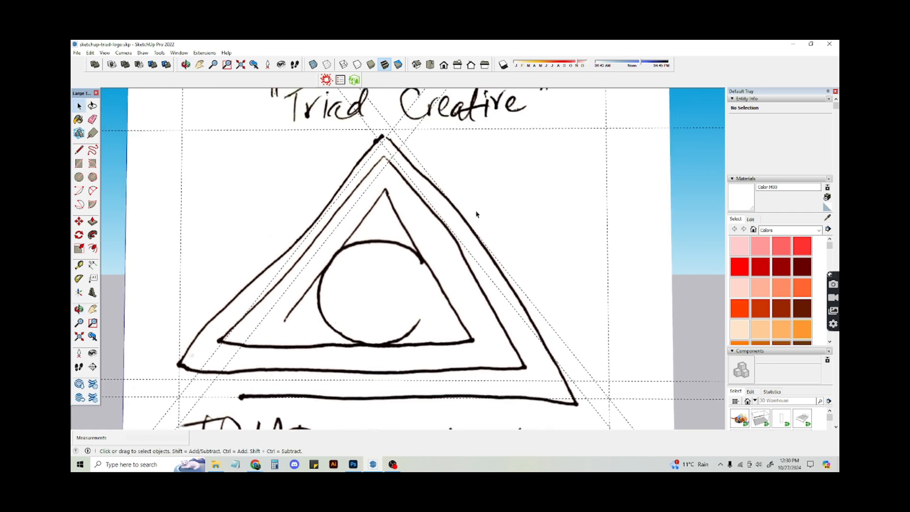
middle_click_drag(342, 256, 357, 238, "shift")
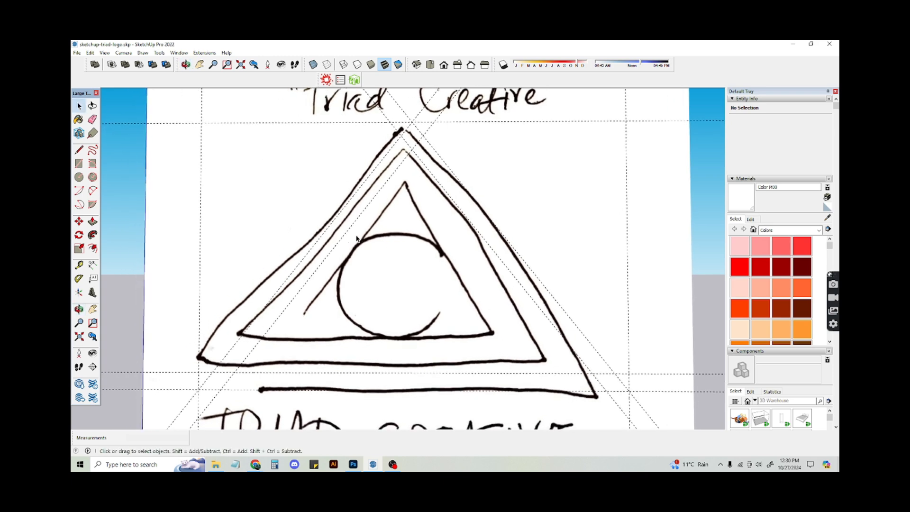
key("l")
mouse_move(292, 299)
middle_mouse_down("shift")
mouse_move(387, 222)
mouse_move(328, 297)
middle_mouse_up("shift")
left_click(303, 315)
scroll(409, 182, "up", 3)
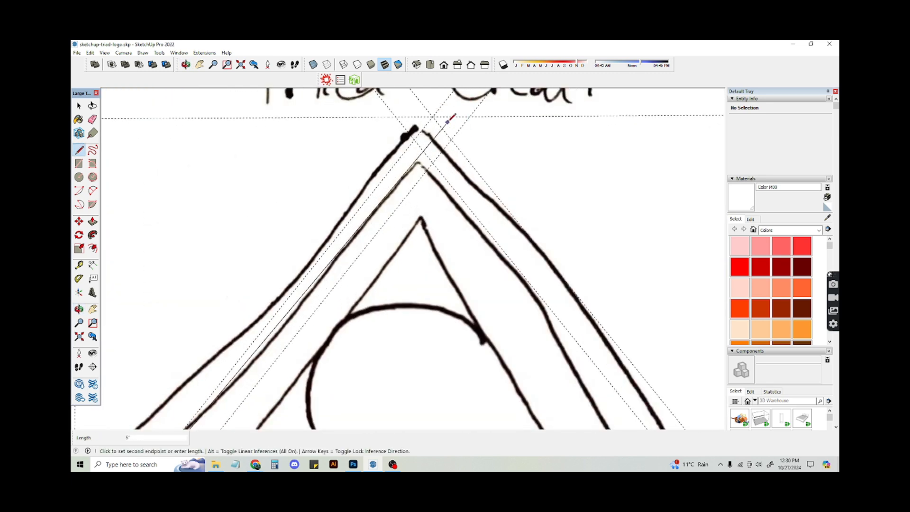
left_click(434, 116)
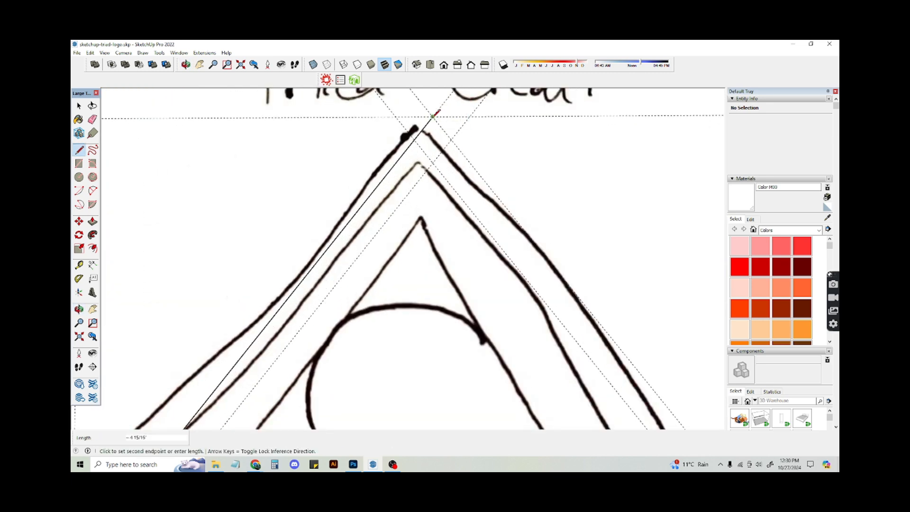
Continue the line down to the lower-right guide intersection and back to the starting corner, closing the outer triangle.
scroll(435, 123, "down", 6)
scroll(616, 367, "up", 5)
scroll(617, 366, "up", 4)
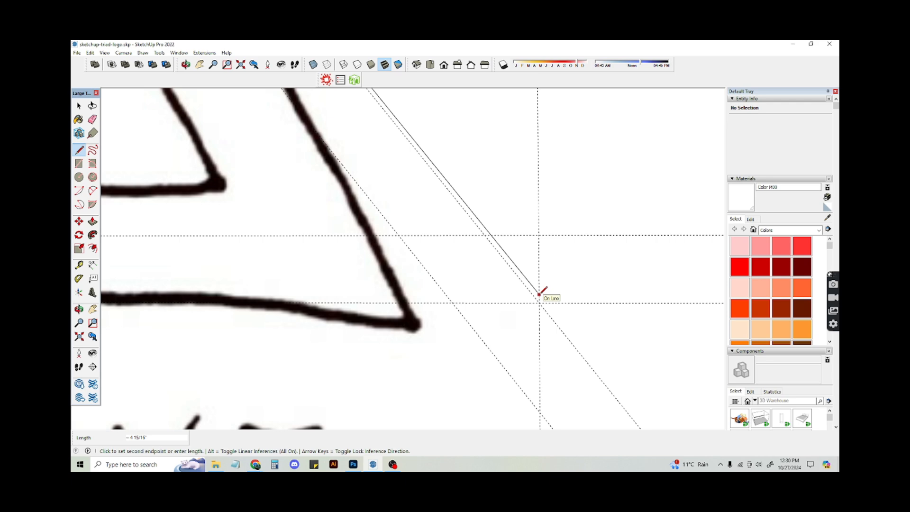
left_click(540, 303)
scroll(540, 303, "down", 2)
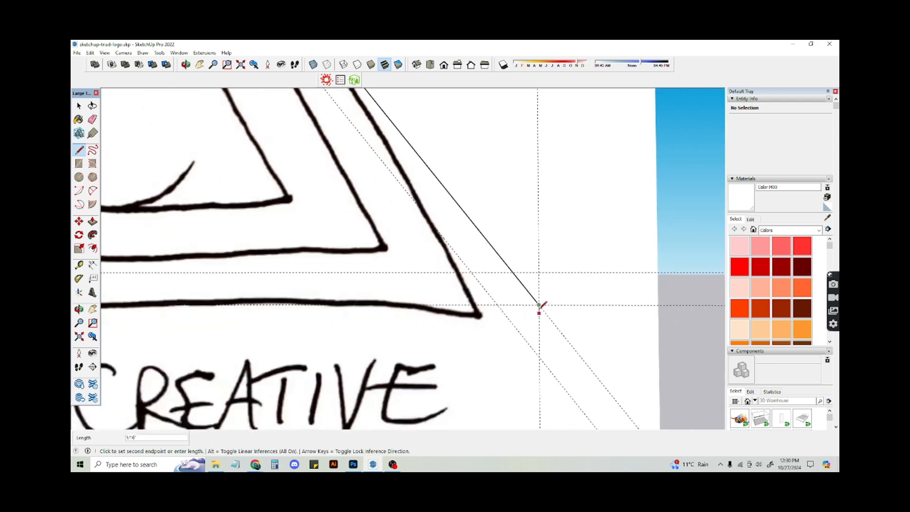
scroll(541, 305, "down", 5)
scroll(247, 300, "up", 5)
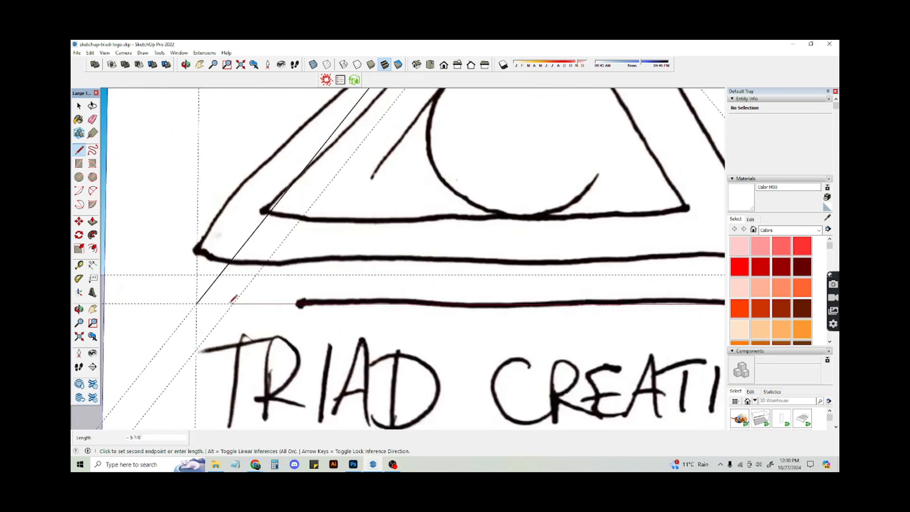
scroll(199, 302, "up", 4)
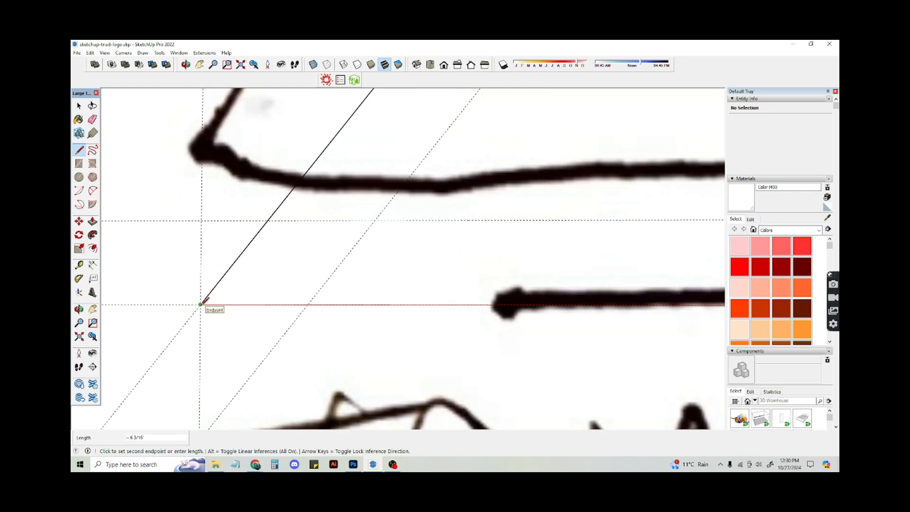
left_click(202, 302)
scroll(232, 279, "down", 6)
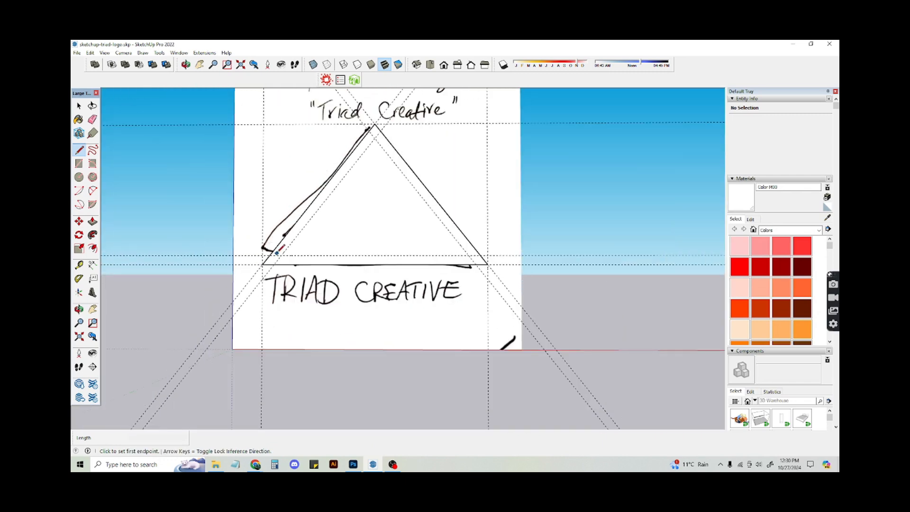
Draw a closed second triangle with the Line tool through the three intersections of the guides offset inside the outer triangle.
key("space")
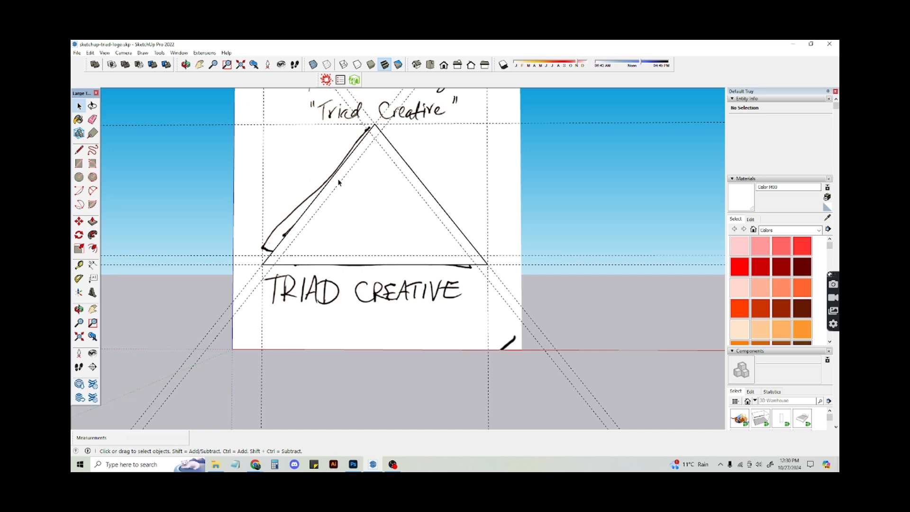
middle_click_drag(356, 184, 404, 233, "shift")
scroll(400, 291, "up", 5)
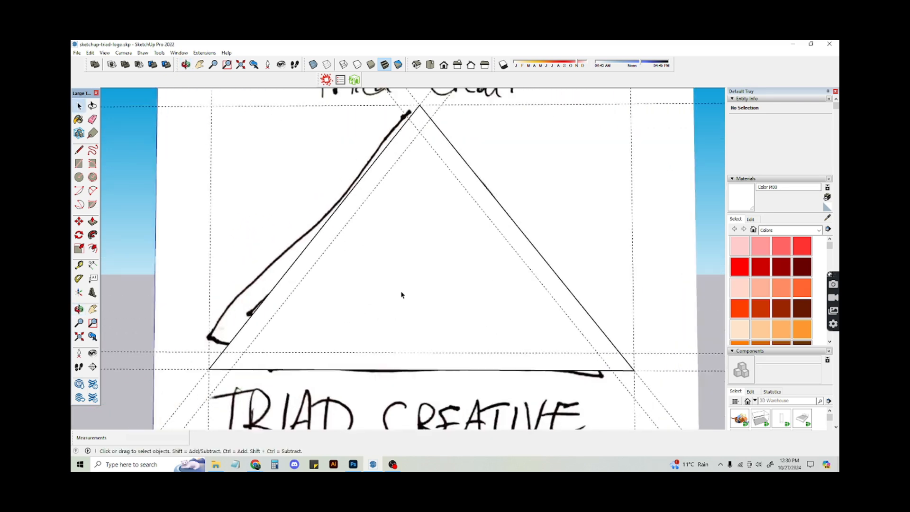
key("l")
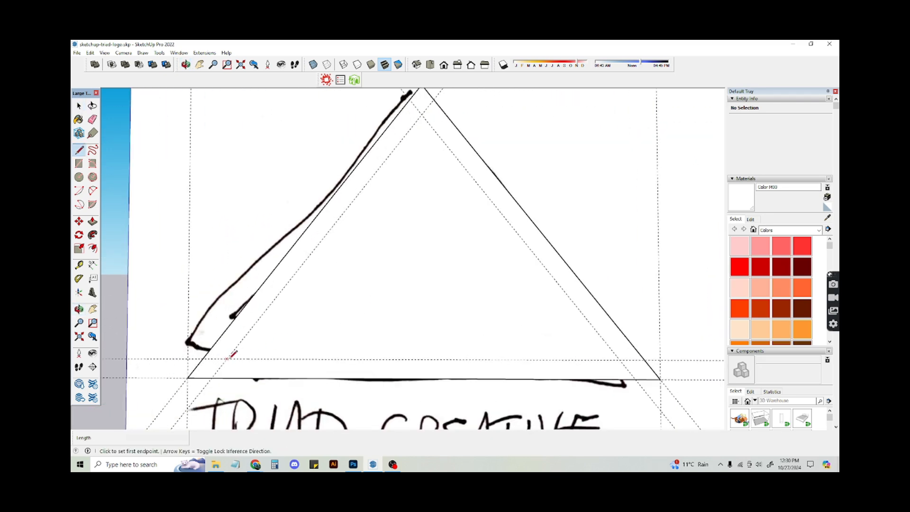
left_click(227, 358)
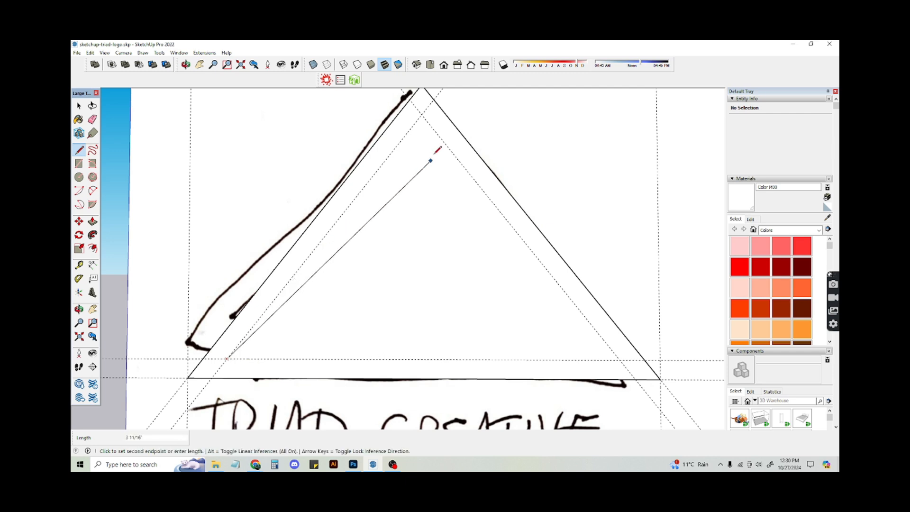
left_click(422, 114)
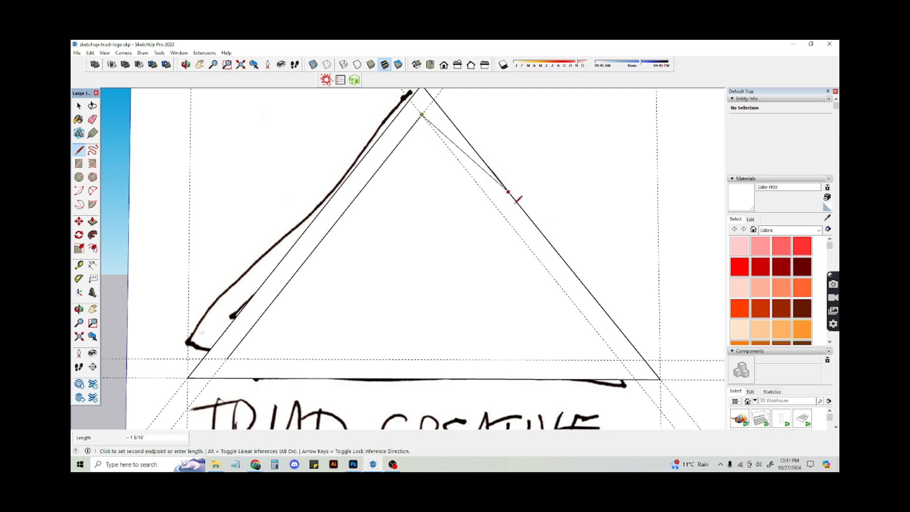
left_click(620, 359)
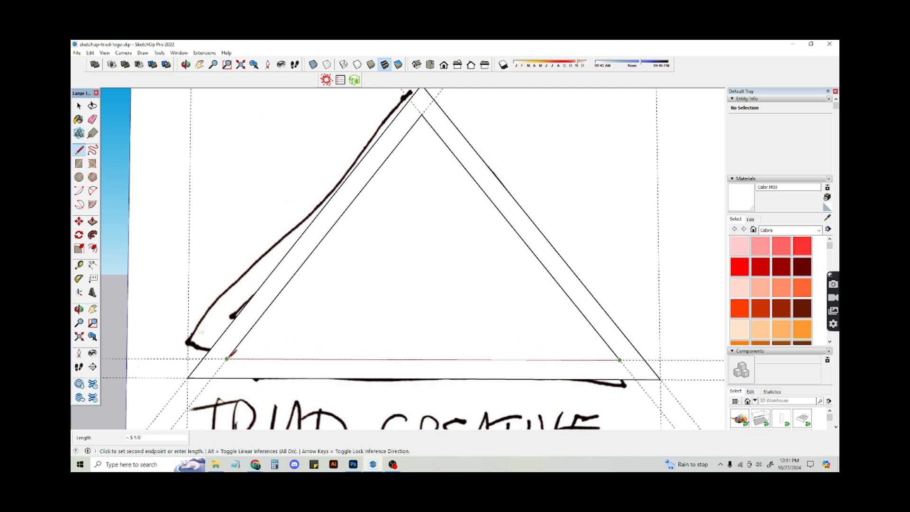
left_click(228, 359)
scroll(423, 248, "down", 2)
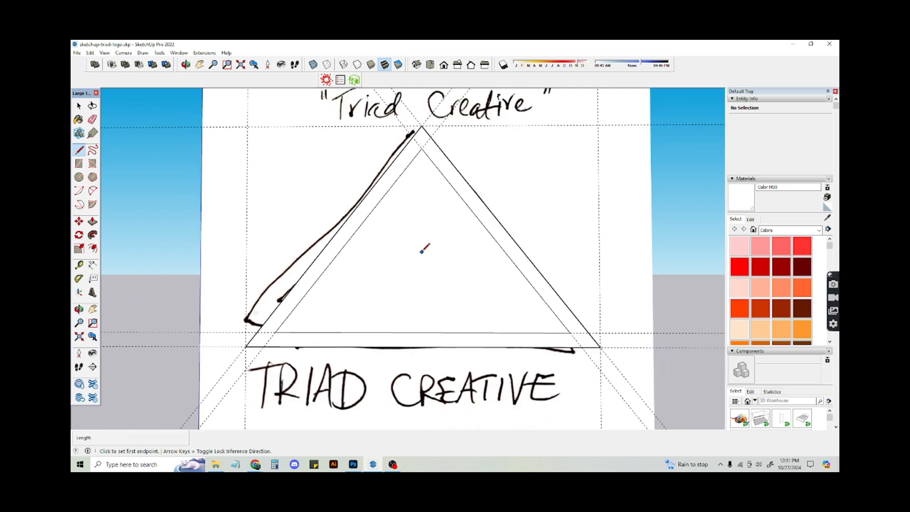
key("space")
Add two parallel guides inward from the second triangle's right edge, spaced 1/4" apart.
scroll(421, 270, "up", 1)
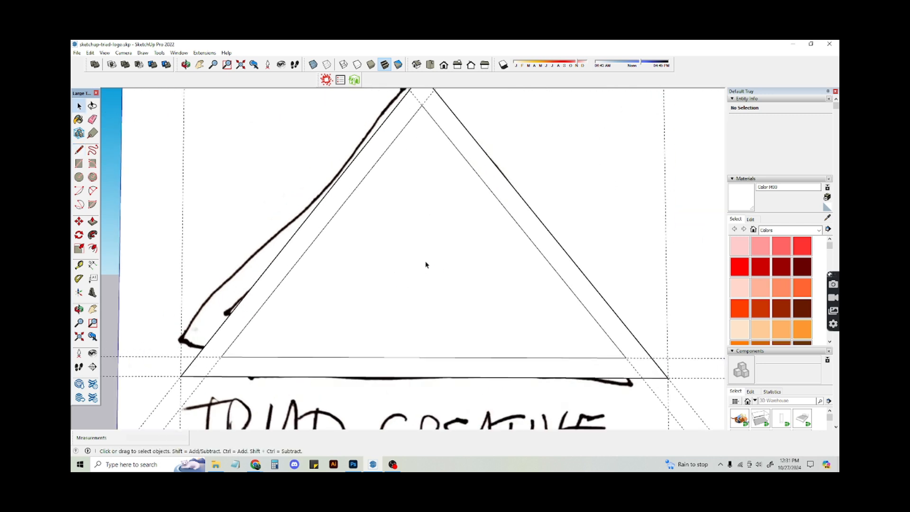
scroll(488, 235, "up", 1)
key("t")
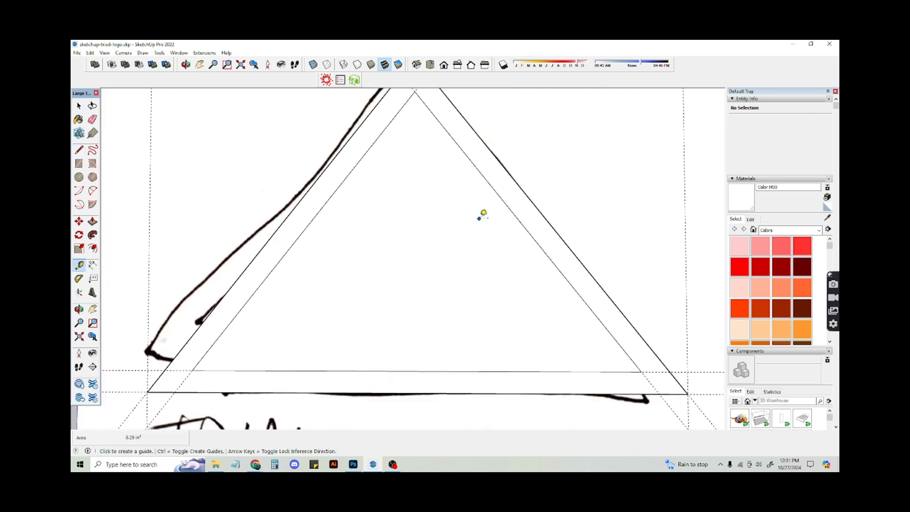
left_click(514, 216)
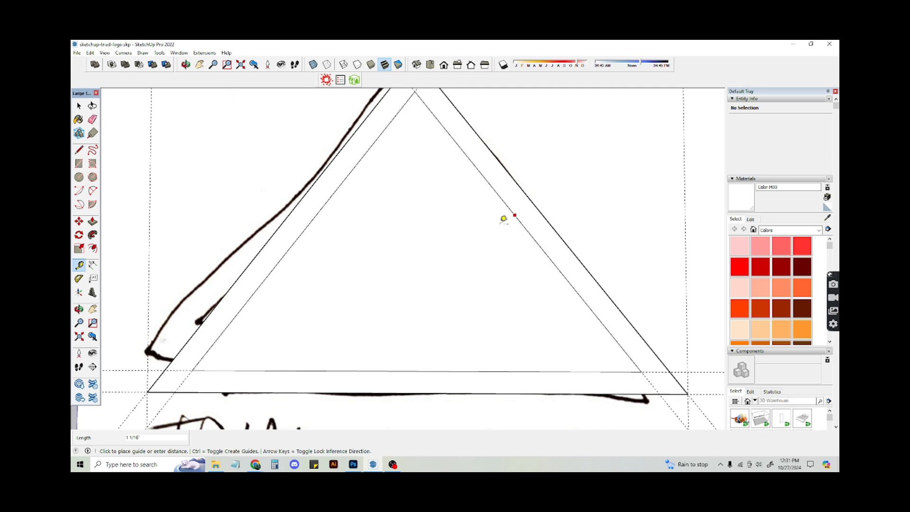
type("1/4")
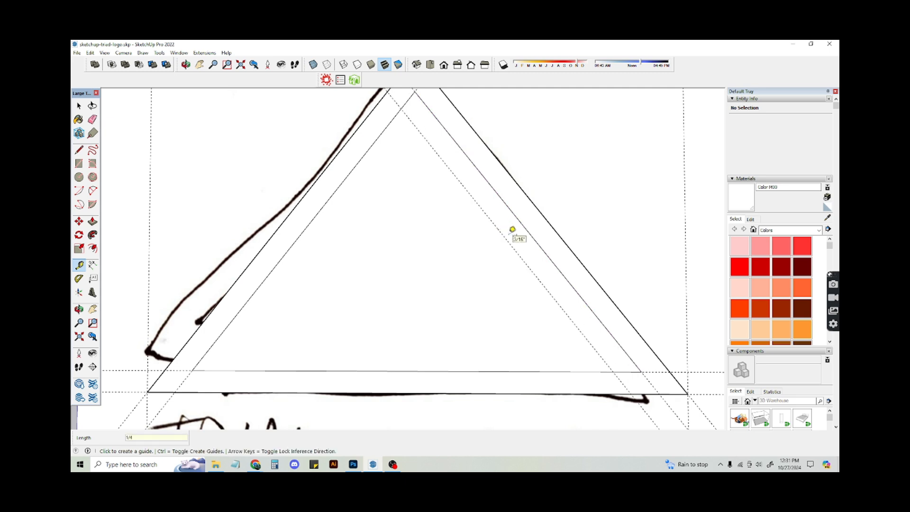
key("Return")
left_click(511, 245)
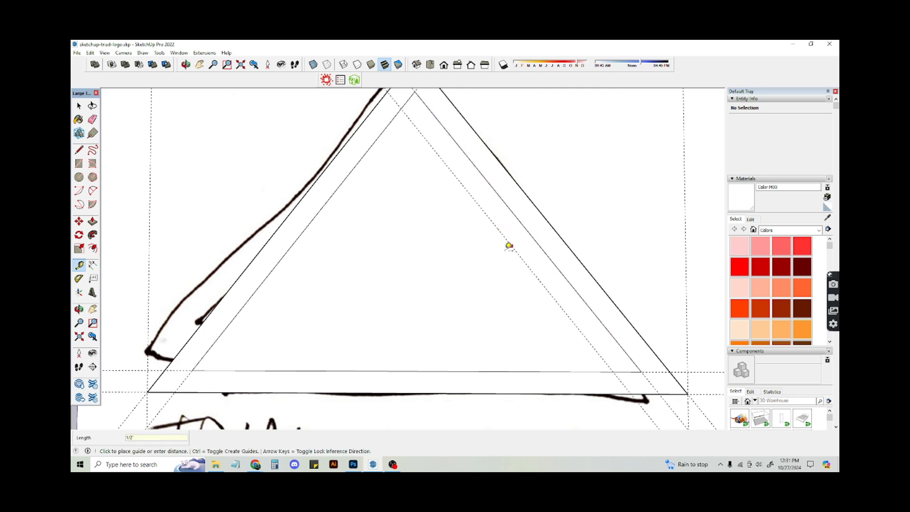
type("1/4")
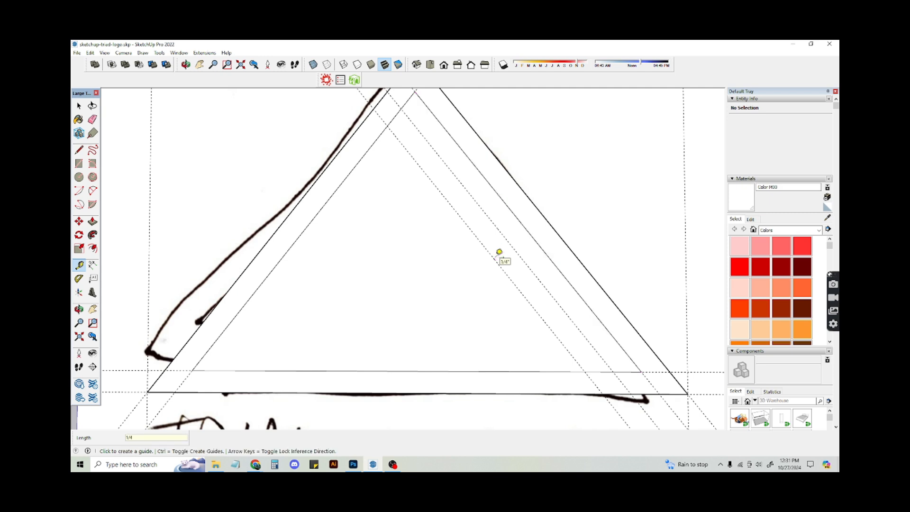
Add two parallel guides inward from the second triangle's left edge, spaced 1/4" apart.
left_click(315, 215)
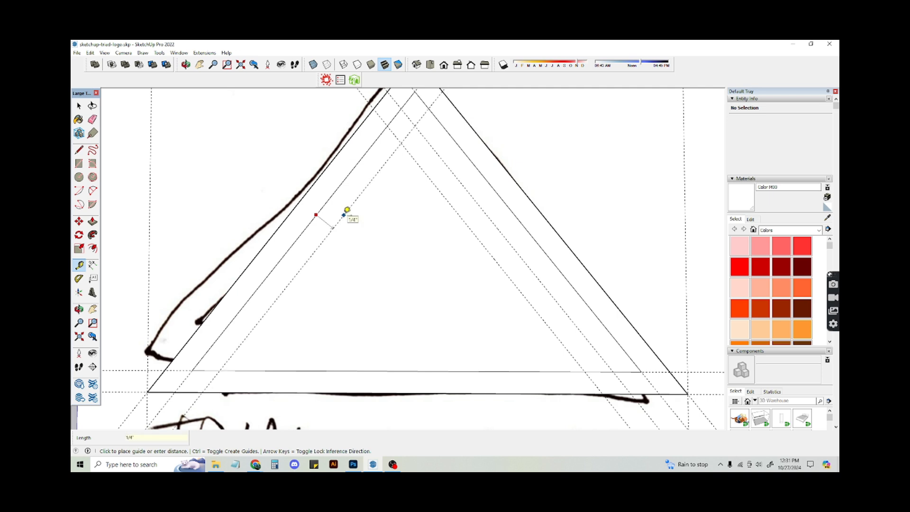
type("1/4")
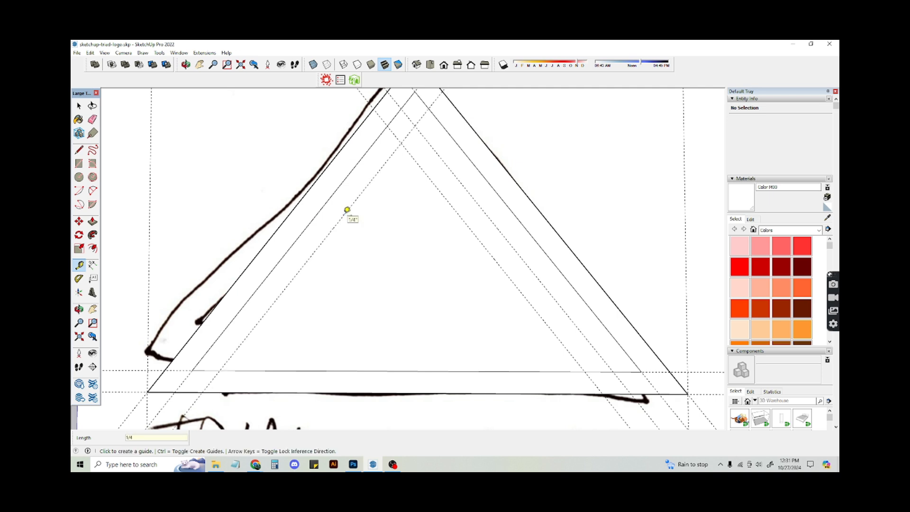
left_click(342, 217)
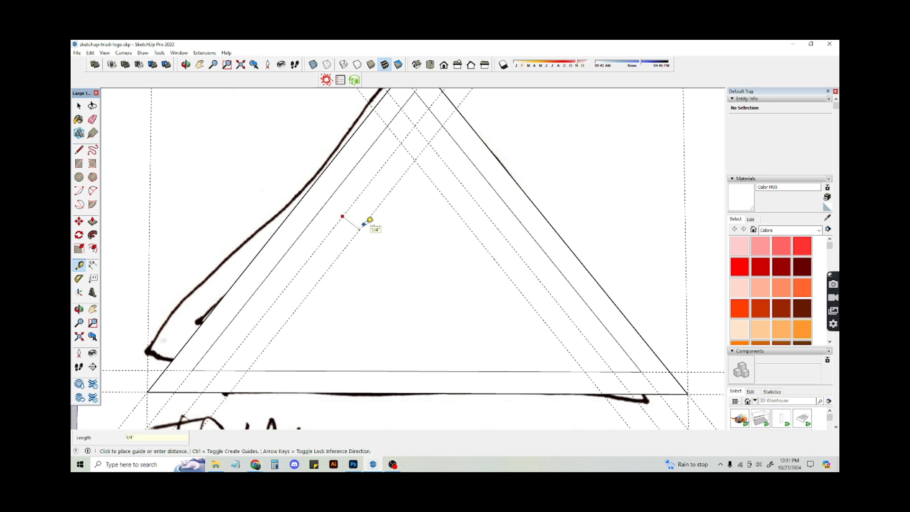
type("1/4")
key("Return")
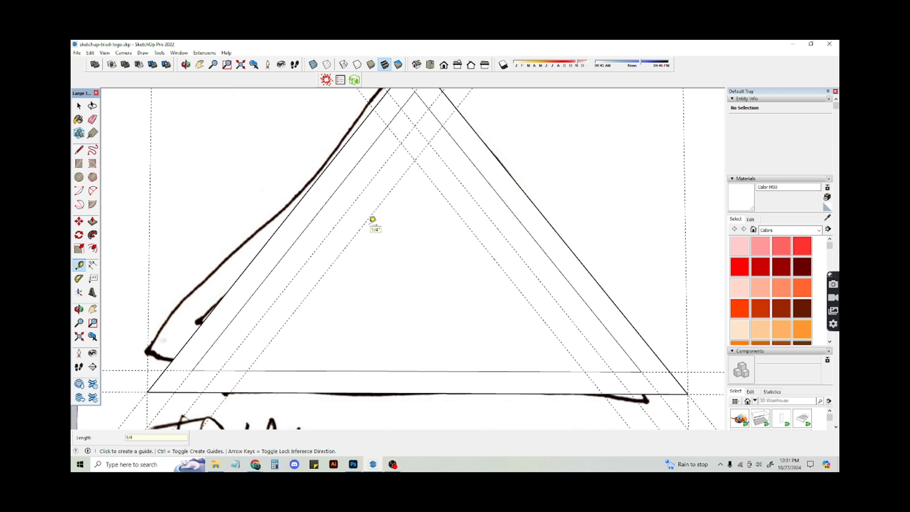
Add two parallel guides above the second triangle's base, spaced 1/4" apart.
left_click(463, 371)
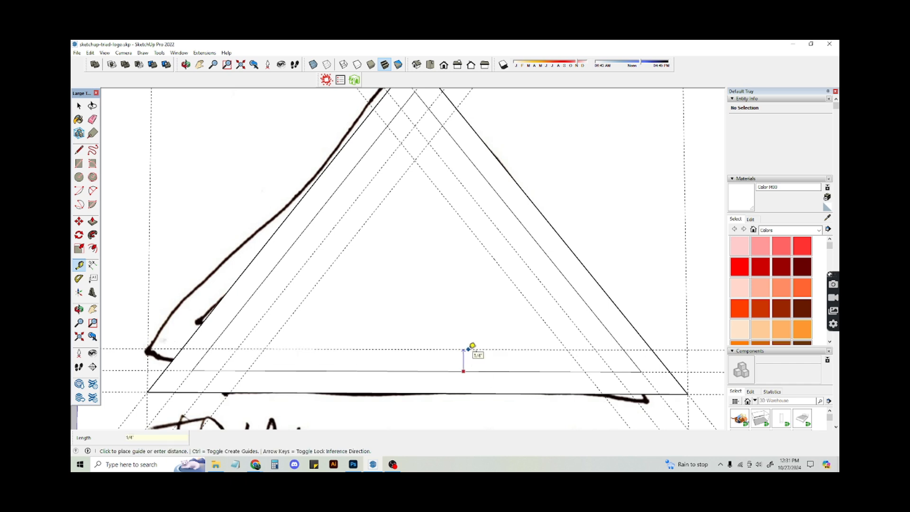
left_click(471, 350)
left_click(455, 349)
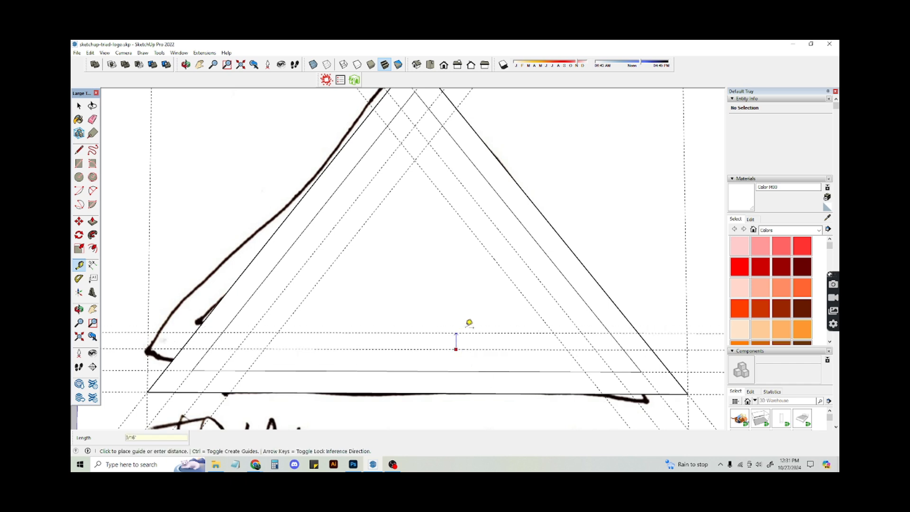
type("1/4")
key("Return")
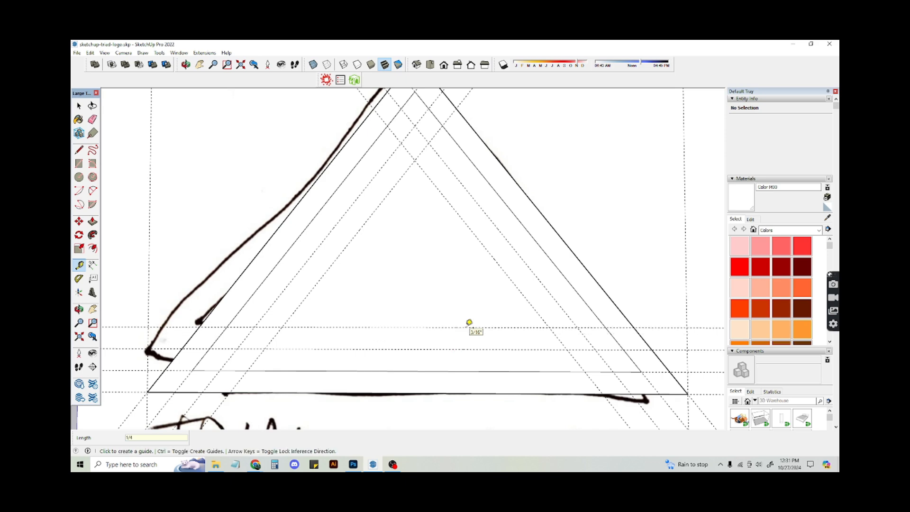
Draw the third triangle's right edge from its apex guide intersection to its lower-right guide intersection.
scroll(469, 322, "down", 3)
scroll(455, 315, "up", 2)
key("l")
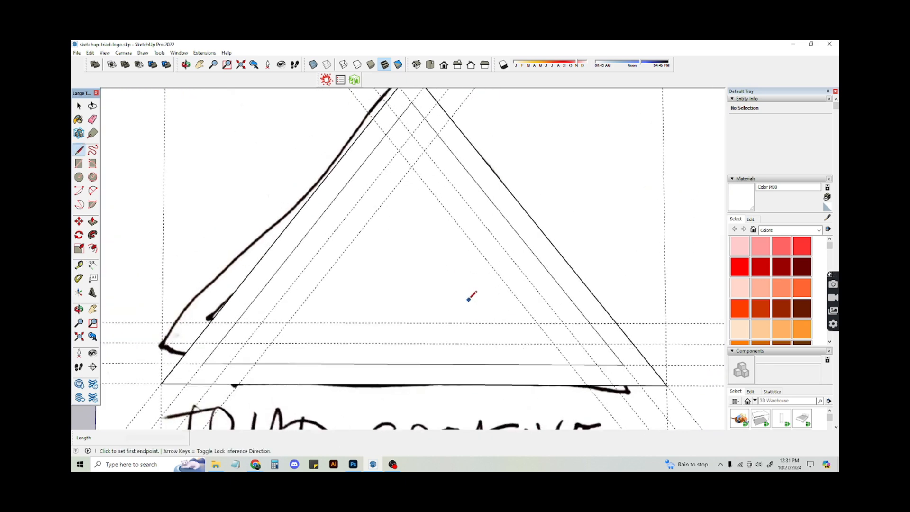
left_click(412, 134)
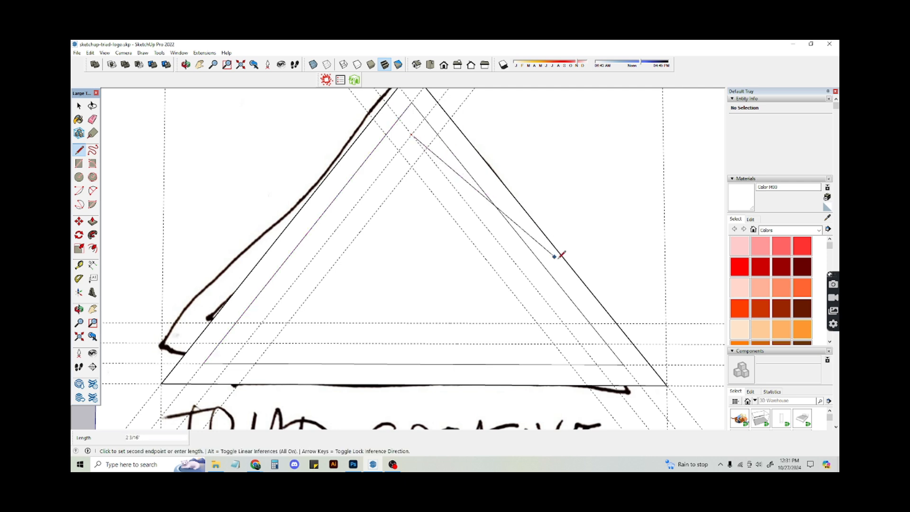
left_click(580, 344)
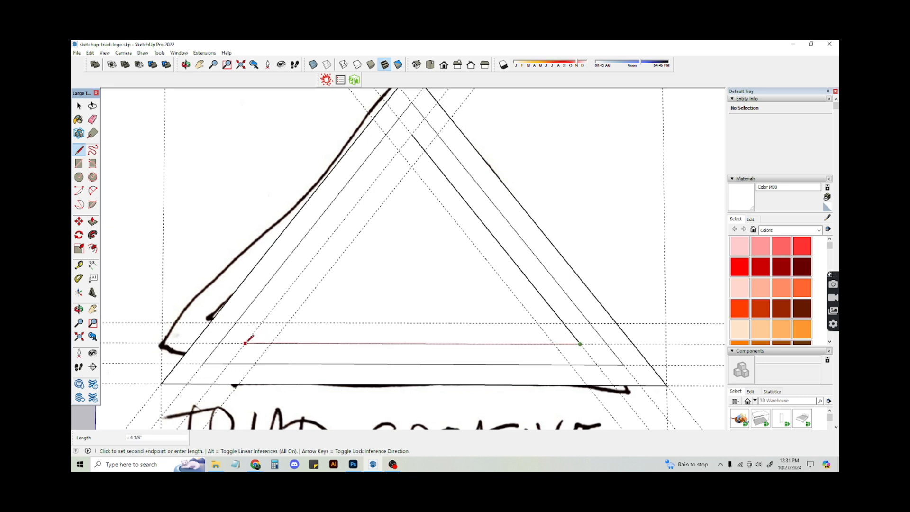
left_click(246, 343)
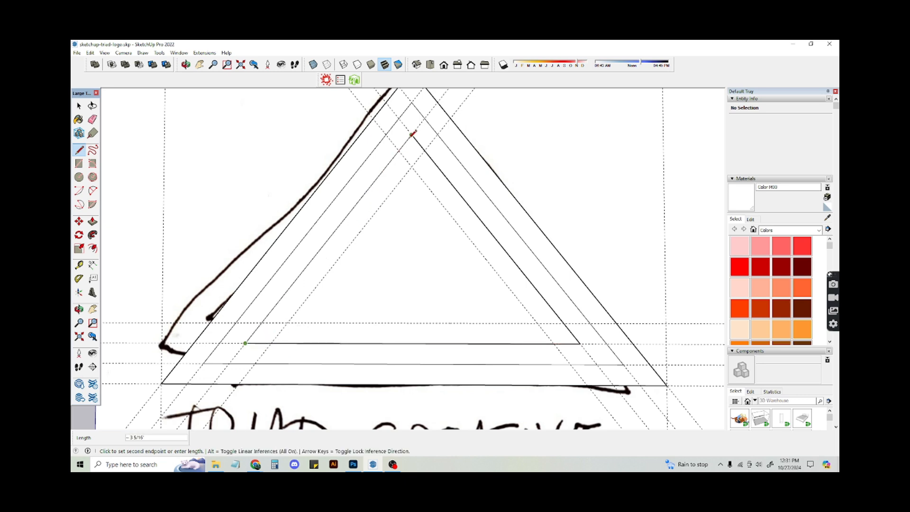
key("space")
left_click(300, 343)
key("Delete")
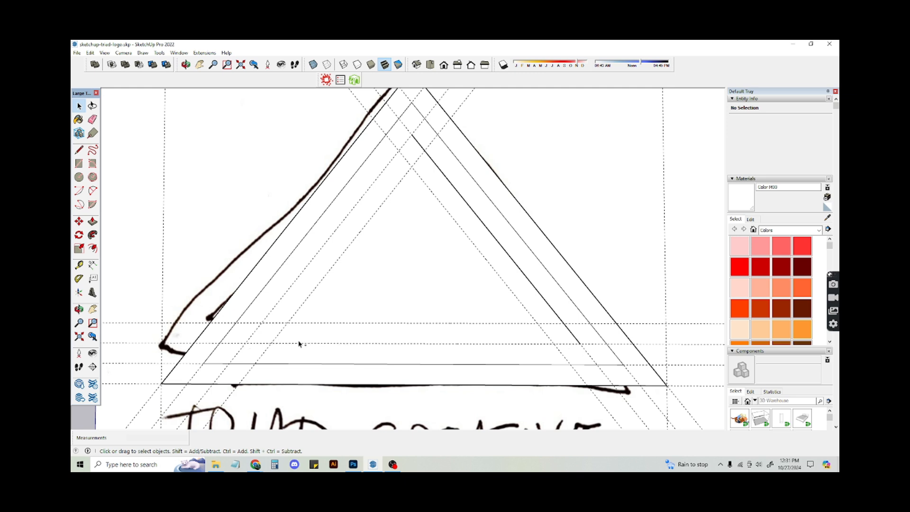
Draw the third triangle's base to the lower-left guide intersection and its left edge up to the apex, closing the triangle.
key("l")
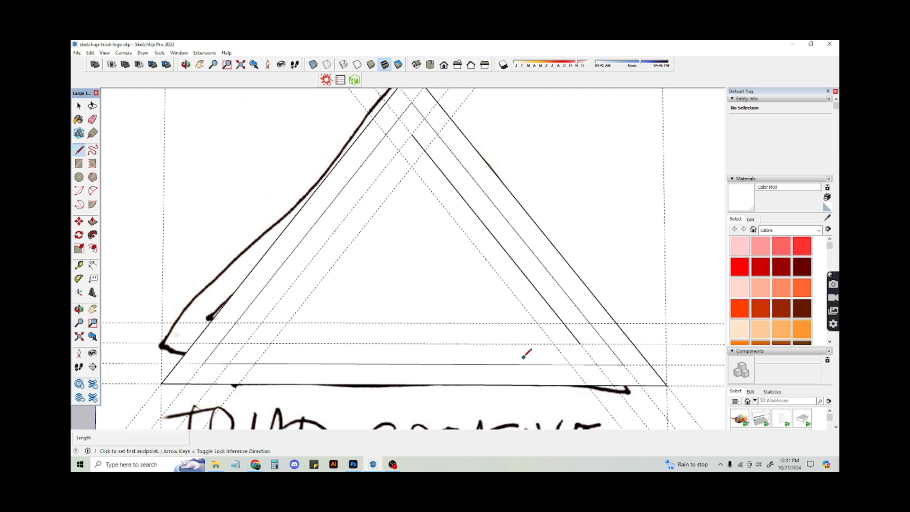
left_click(580, 343)
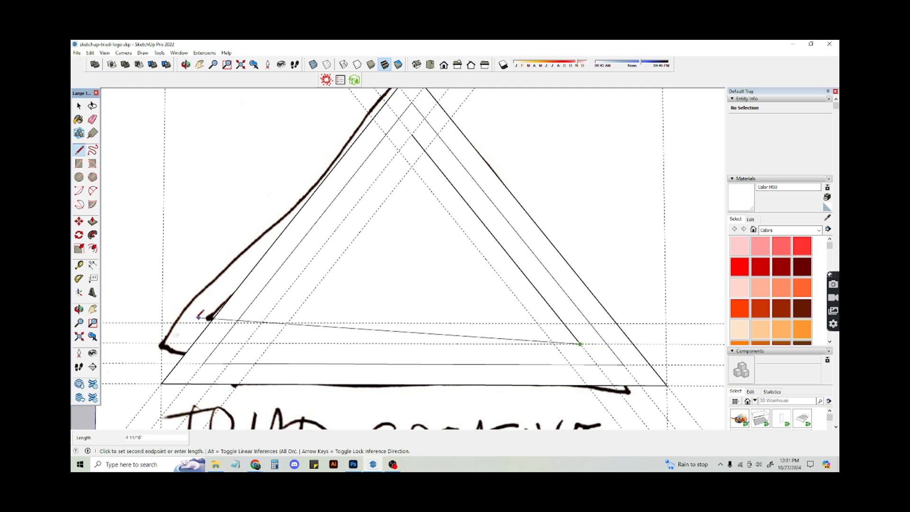
scroll(238, 365, "up", 6)
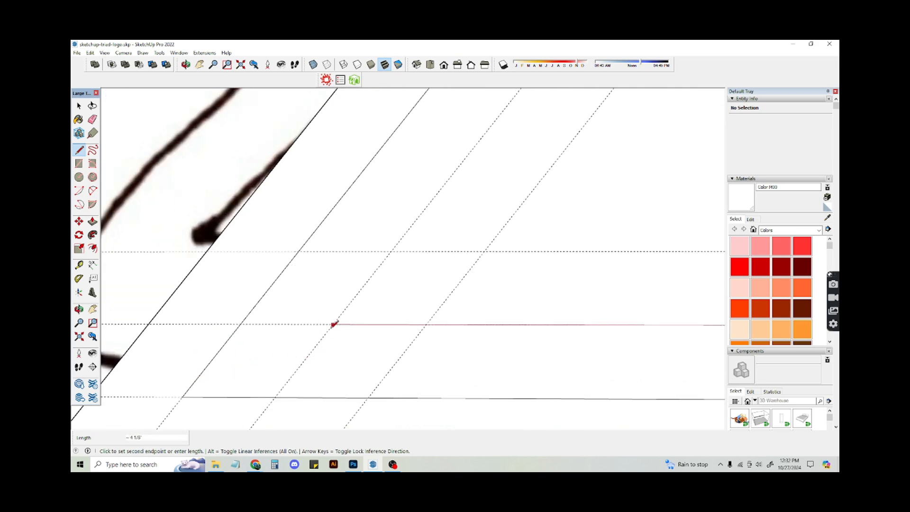
left_click(333, 325)
scroll(399, 239, "down", 6)
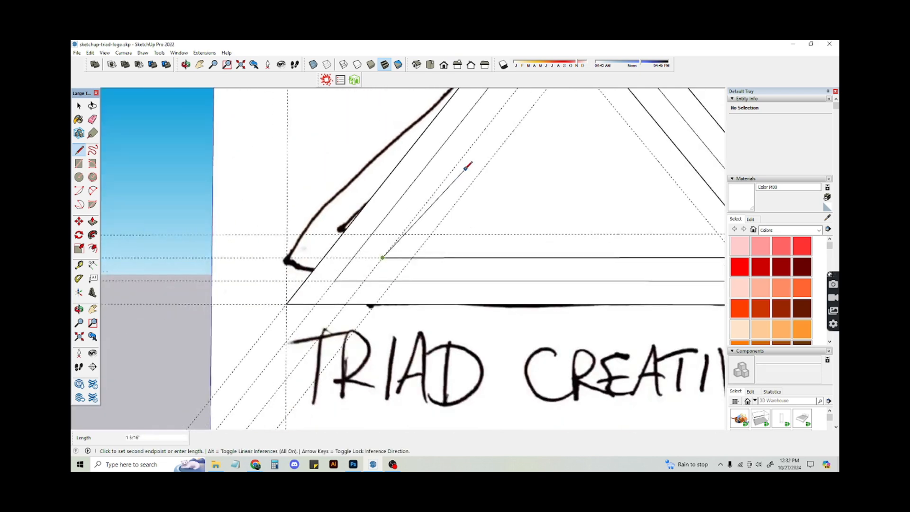
scroll(478, 182, "up", 4)
scroll(478, 182, "up", 4)
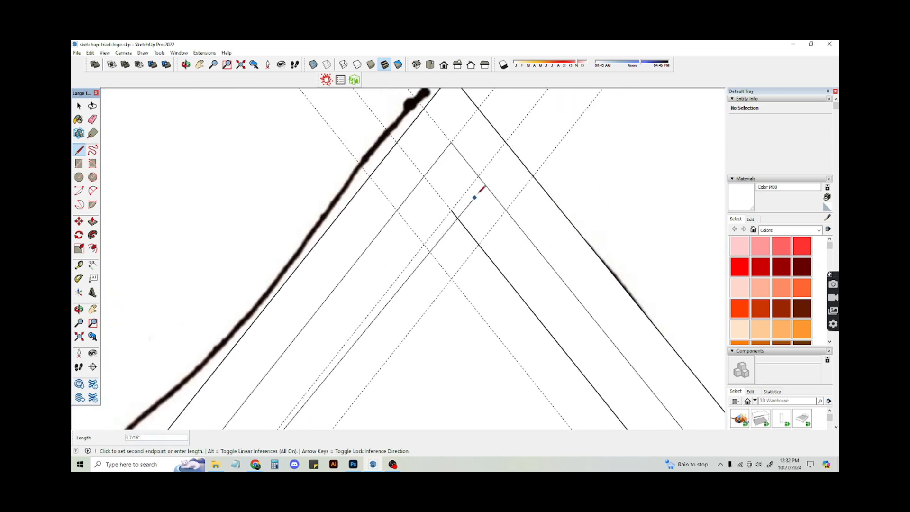
left_click(440, 216)
Paint the band between the outer and second triangles bright red from the Colors collection.
scroll(436, 203, "down", 6)
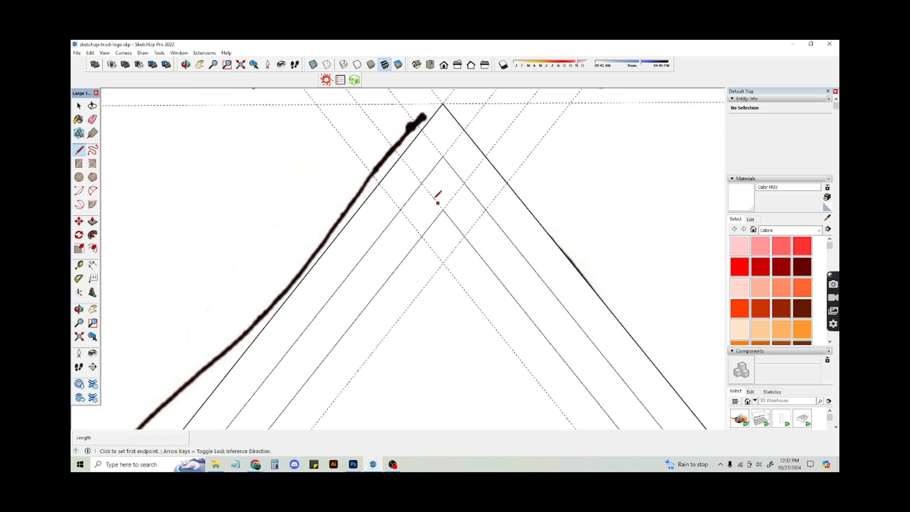
scroll(444, 240, "up", 2)
scroll(444, 240, "up", 2)
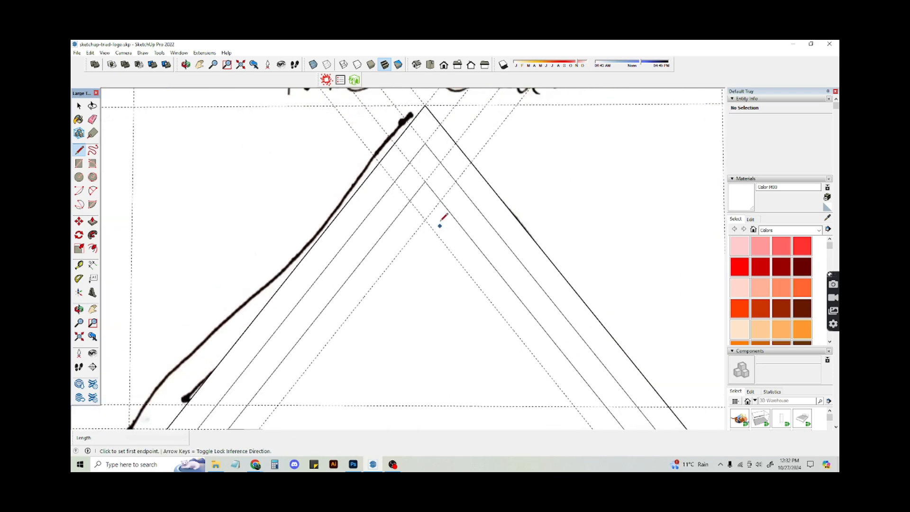
key("space")
left_click(478, 198)
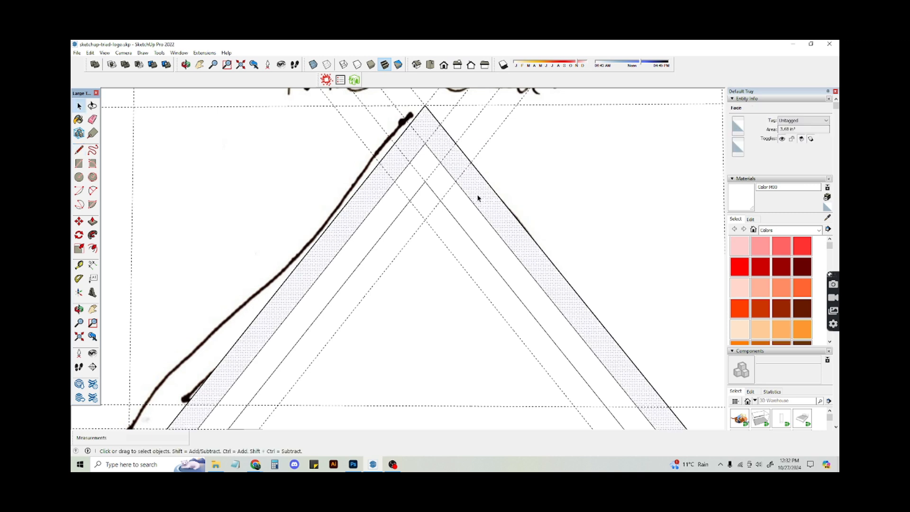
left_click(739, 266)
left_click(500, 216)
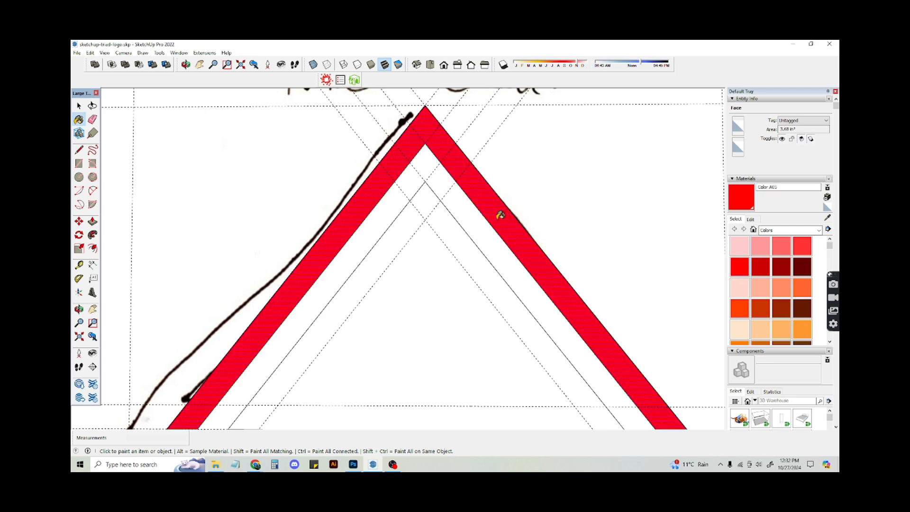
key("space")
scroll(508, 218, "down", 3)
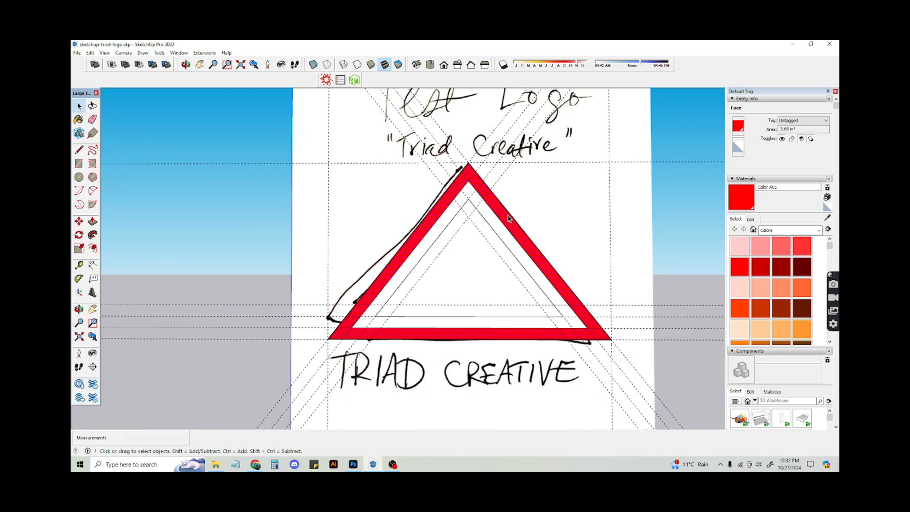
Draw the fourth, innermost triangle by connecting its apex, lower-right and lower-left guide intersections with lines.
left_click(230, 194)
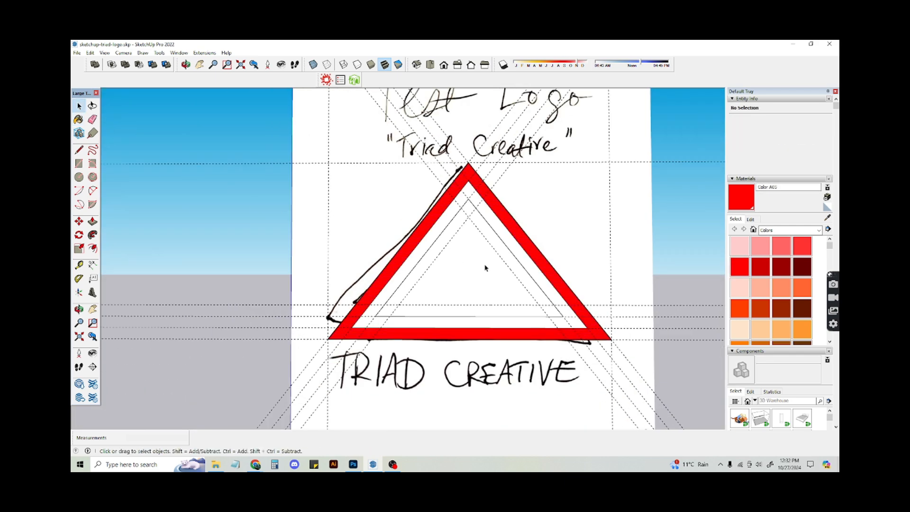
scroll(500, 240, "up", 5)
key("l")
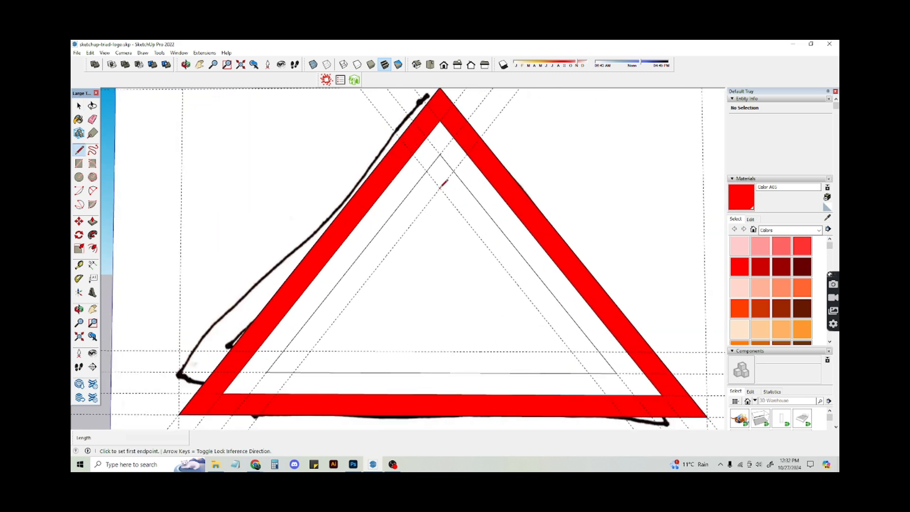
left_click(441, 188)
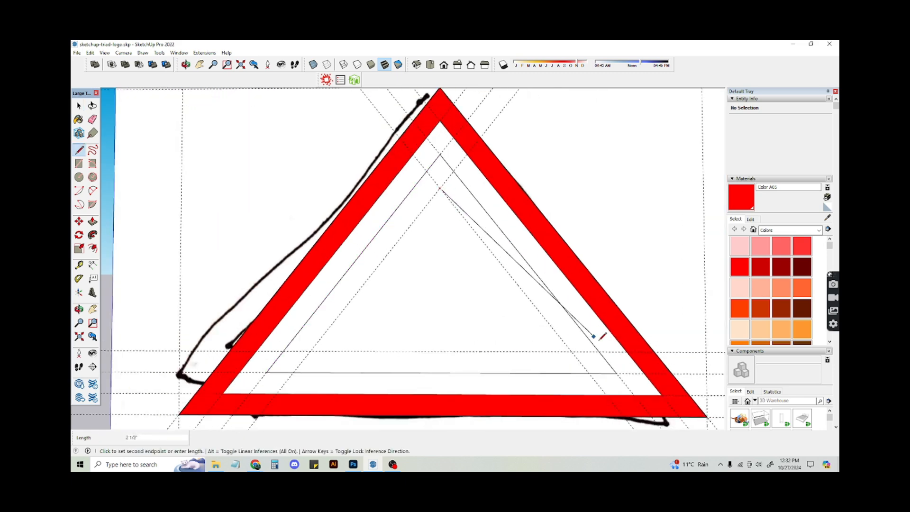
left_click(572, 351)
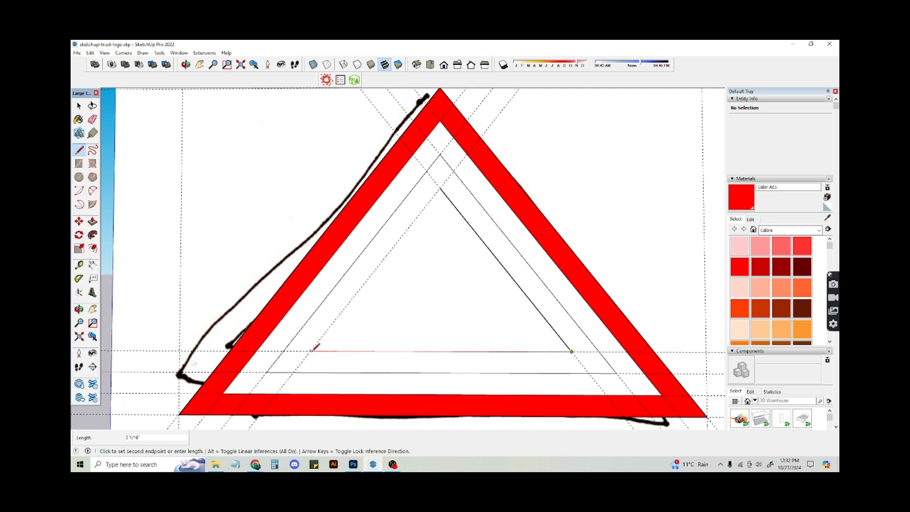
left_click(311, 351)
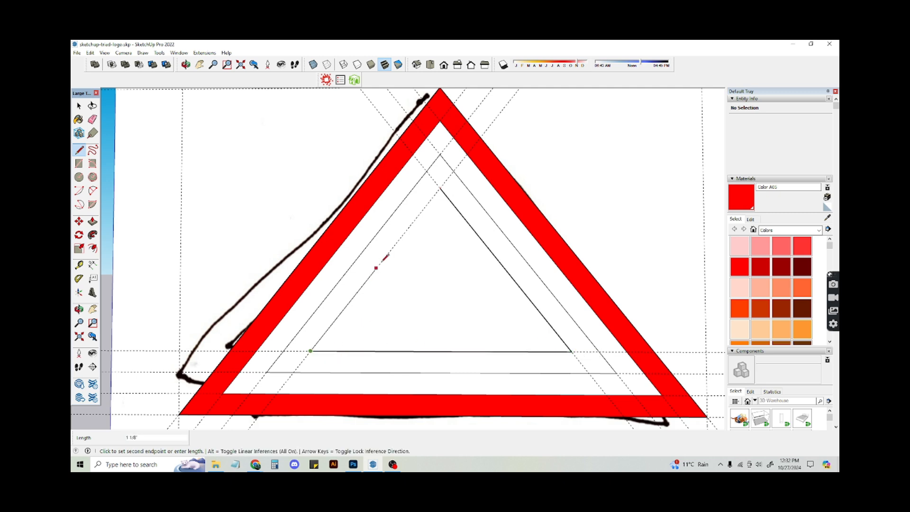
left_click(440, 187)
key("space")
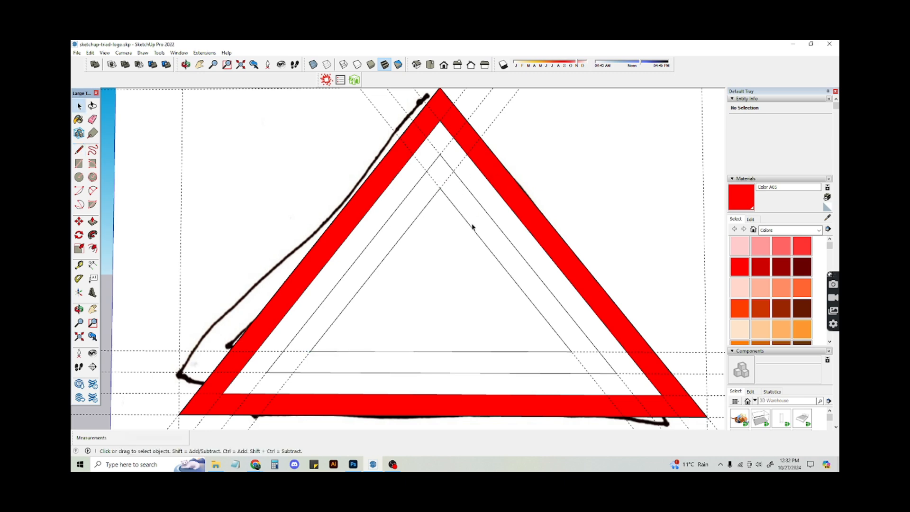
Paint the band between the third and fourth triangles the same bright red as the outer band.
left_click(472, 227)
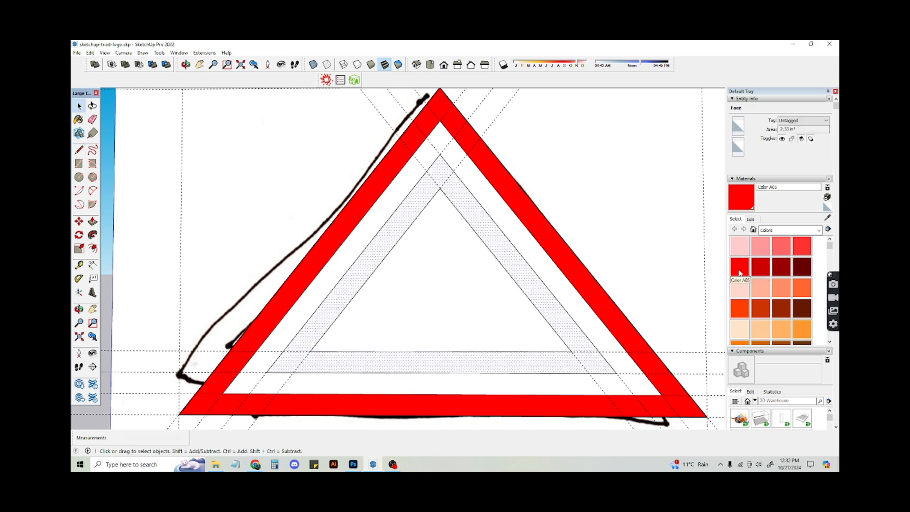
left_click(739, 272)
left_click(497, 241)
scroll(392, 251, "down", 3)
key("space")
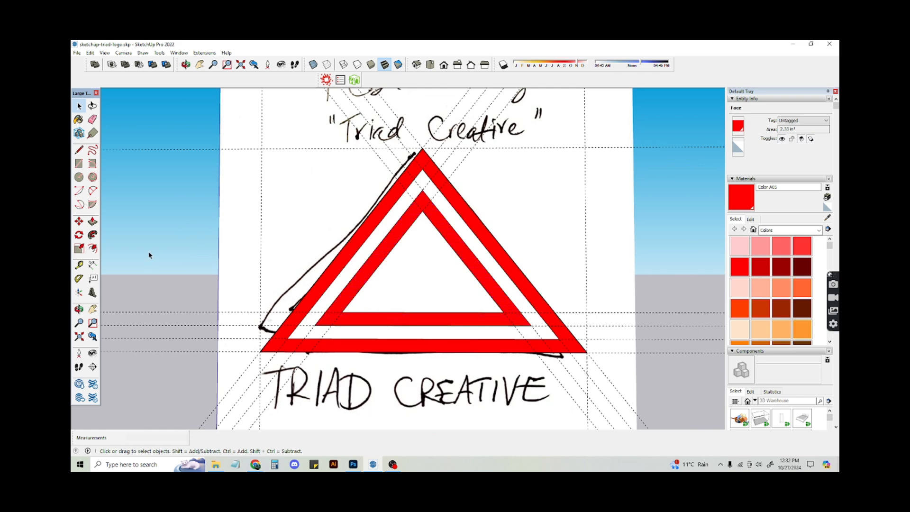
scroll(149, 255, "down", 2)
left_click(150, 249)
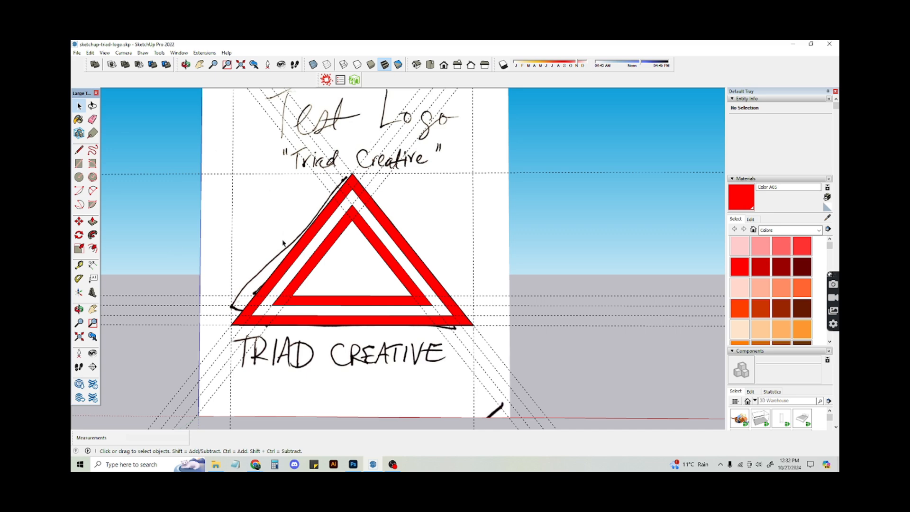
Outline a small four-sided connector across the white gap, just right of the inner band's apex, using the guide intersections as corners.
scroll(260, 242, "up", 1)
scroll(294, 273, "up", 1)
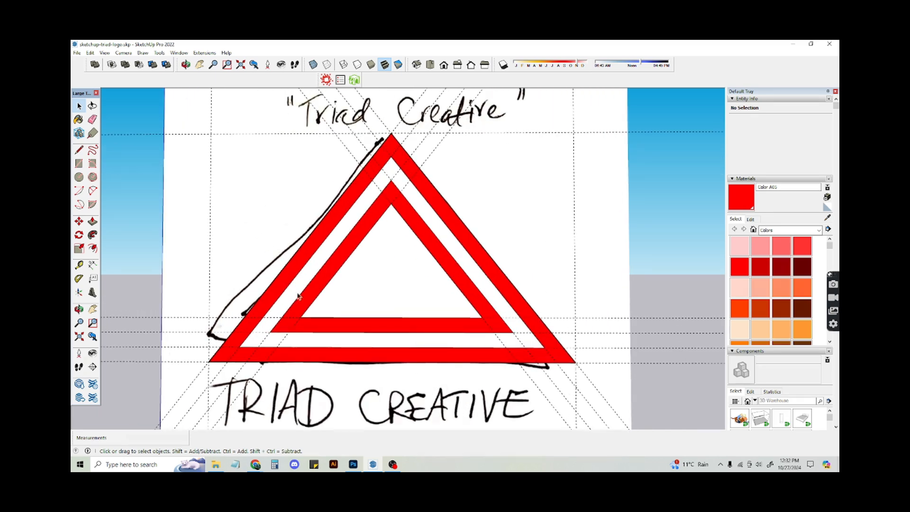
scroll(382, 272, "up", 1)
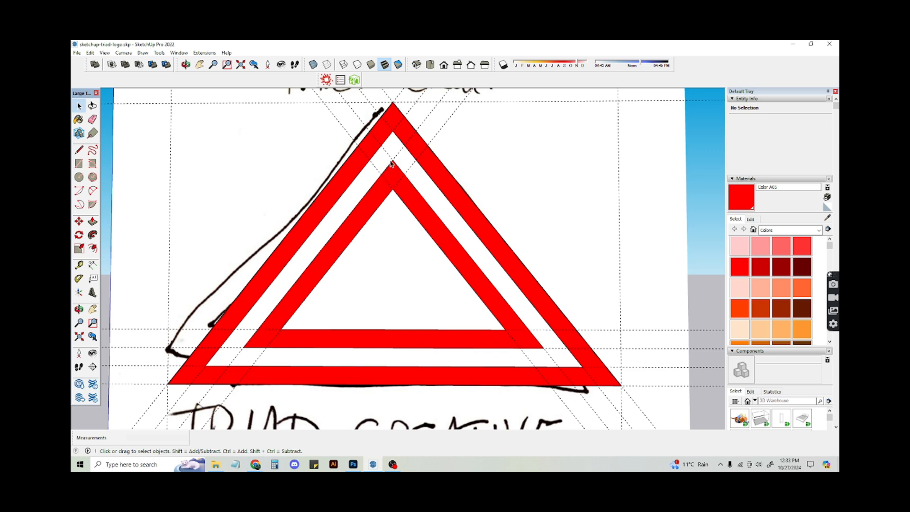
scroll(416, 148, "up", 4)
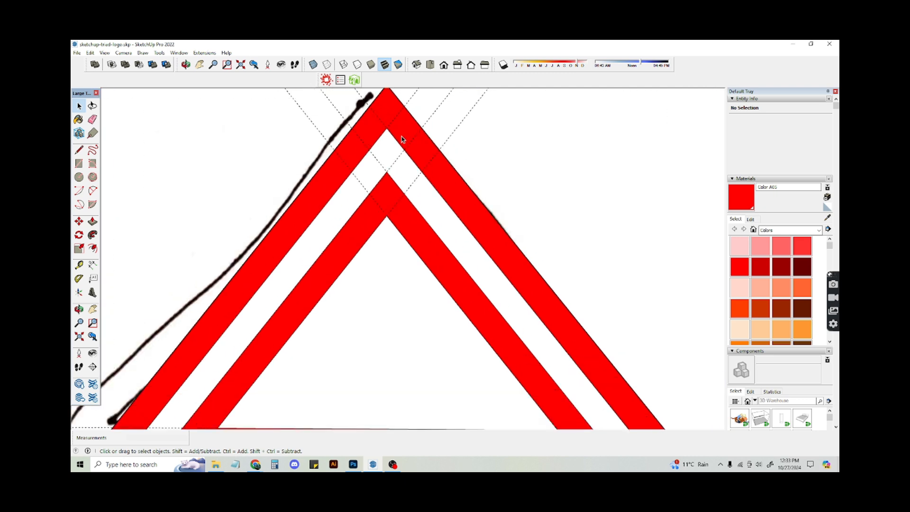
key("l")
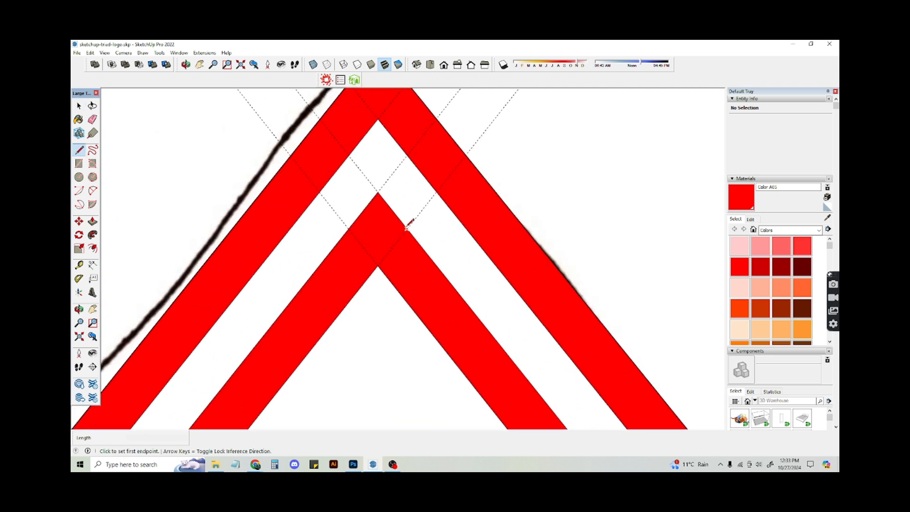
left_click(406, 229)
left_click(437, 190)
left_click(407, 153)
left_click(378, 192)
left_click(407, 229)
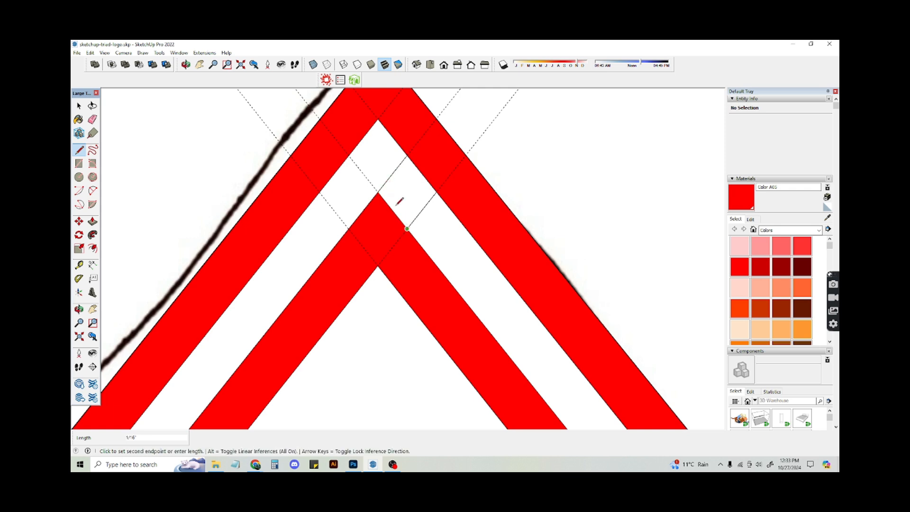
left_click(378, 192)
key("space")
Paint the small connector face between the inner and outer bands bright red.
left_click(392, 197)
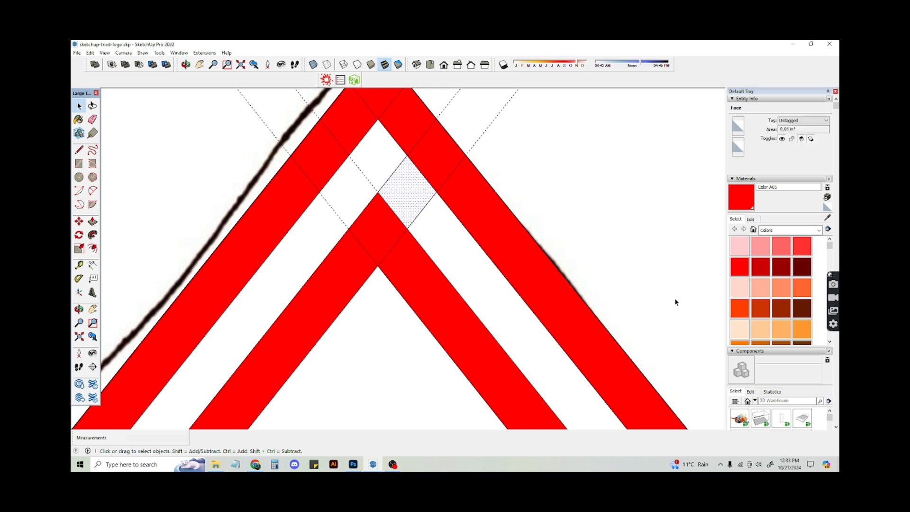
key("b")
left_click(400, 189)
scroll(472, 198, "down", 2)
scroll(471, 197, "down", 3)
key("space")
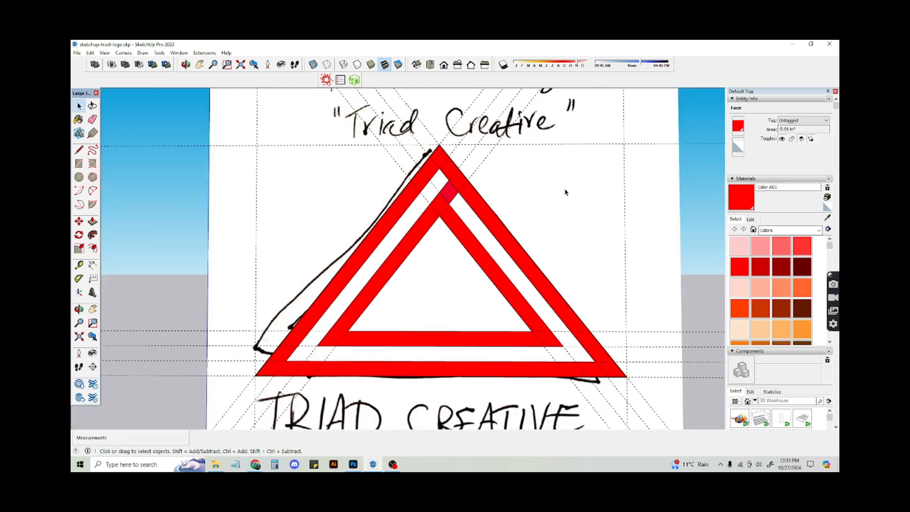
left_click(565, 190)
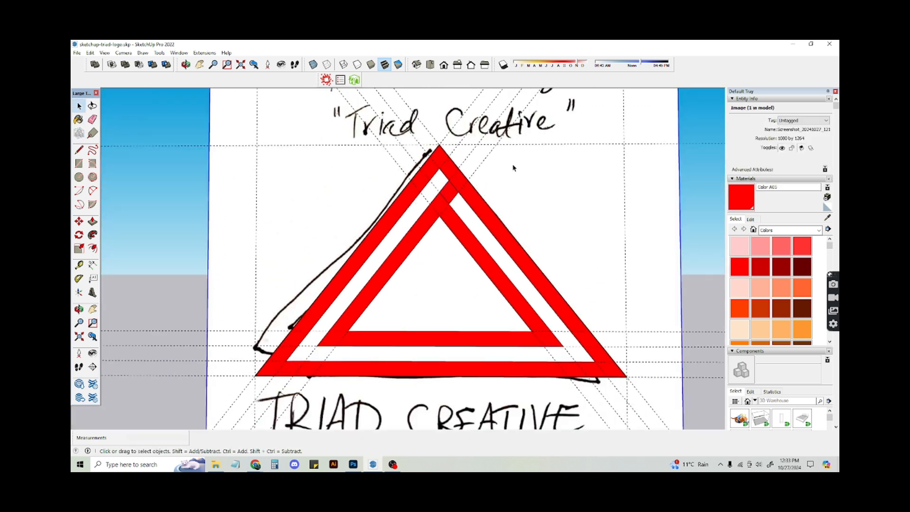
Draw two lines across the outer band's right arm along the guides, continuing both sides of the connector to the outer edge.
scroll(464, 185, "up", 4)
left_click(474, 202)
scroll(491, 214, "up", 1)
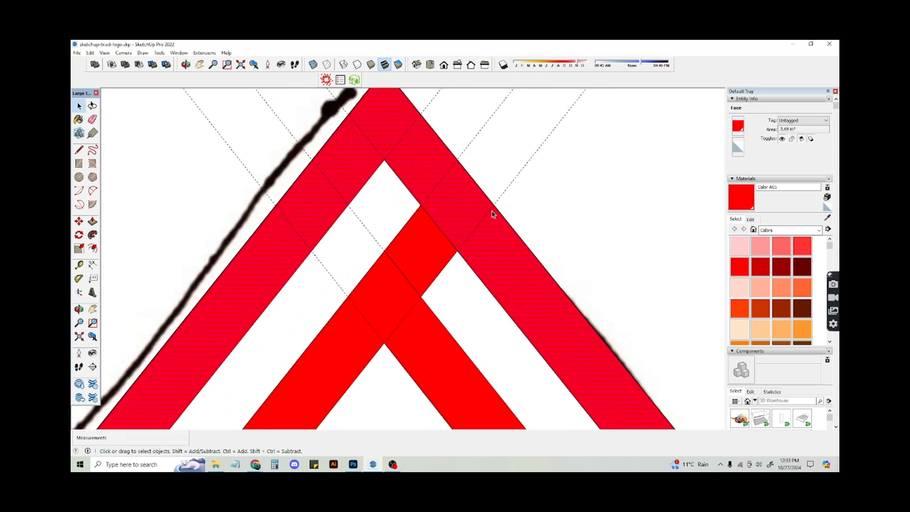
key("l")
left_click(456, 250)
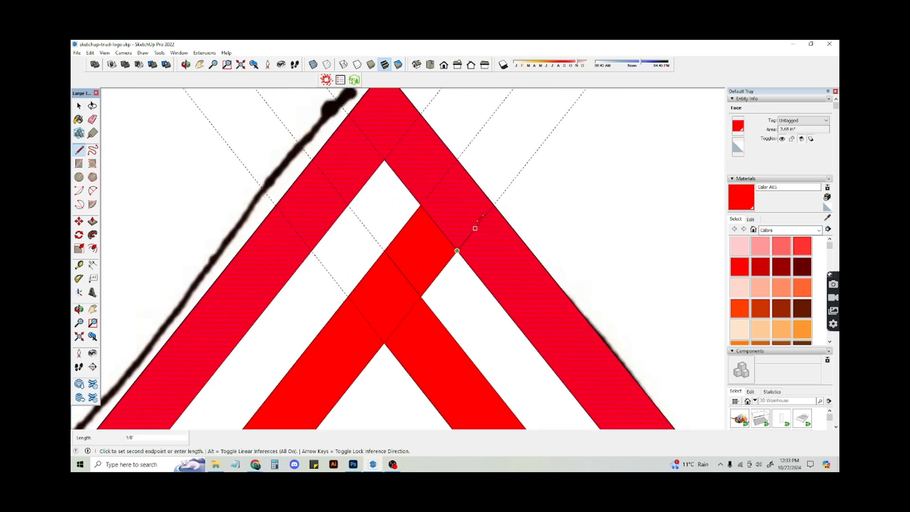
left_click(494, 205)
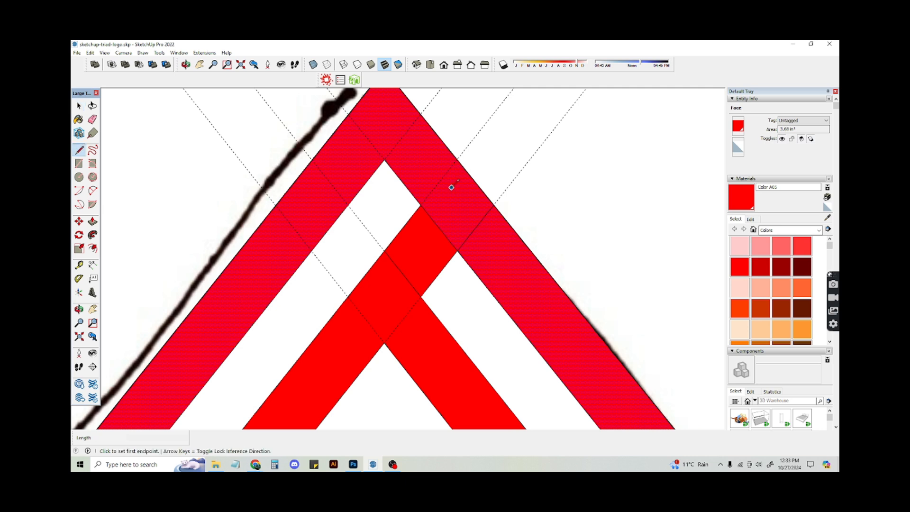
left_click(420, 205)
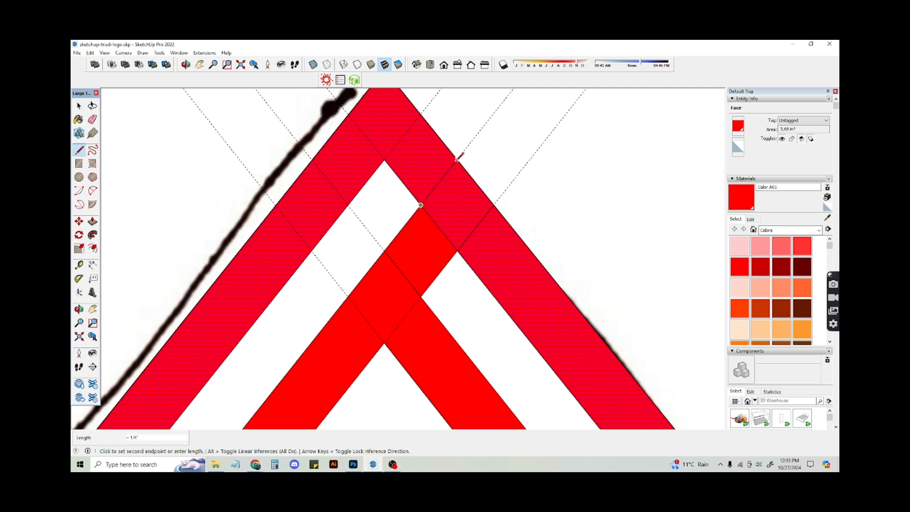
left_click(458, 158)
scroll(470, 152, "up", 3)
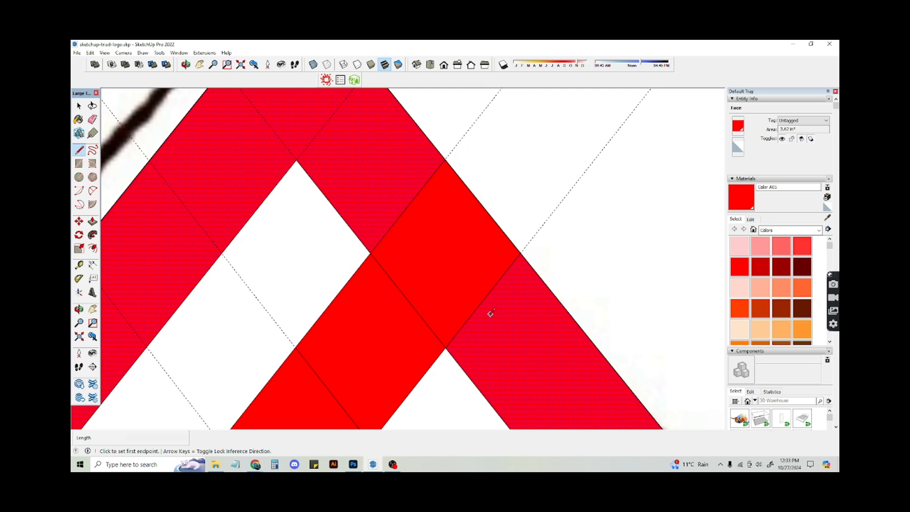
scroll(479, 244, "down", 3)
scroll(434, 220, "down", 4)
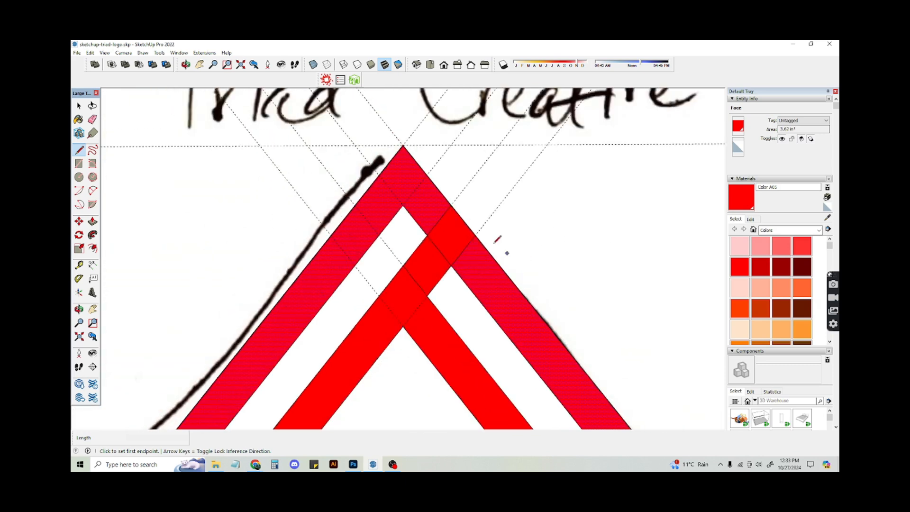
Delete the section of the outer band between the two cut lines, along with its exposed outer edge.
key("space")
left_click(474, 240)
key("Delete")
scroll(481, 223, "up", 5)
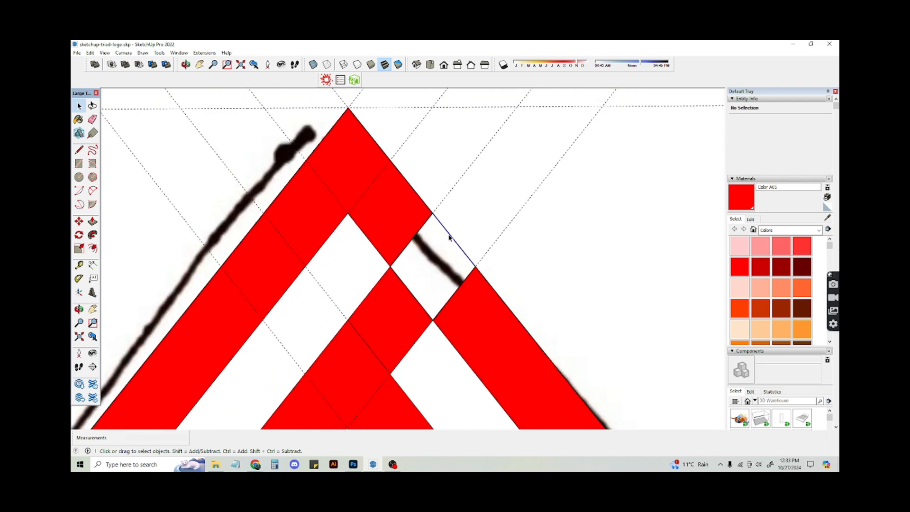
left_click(450, 240)
key("Delete")
scroll(434, 264, "down", 6)
left_click(434, 264)
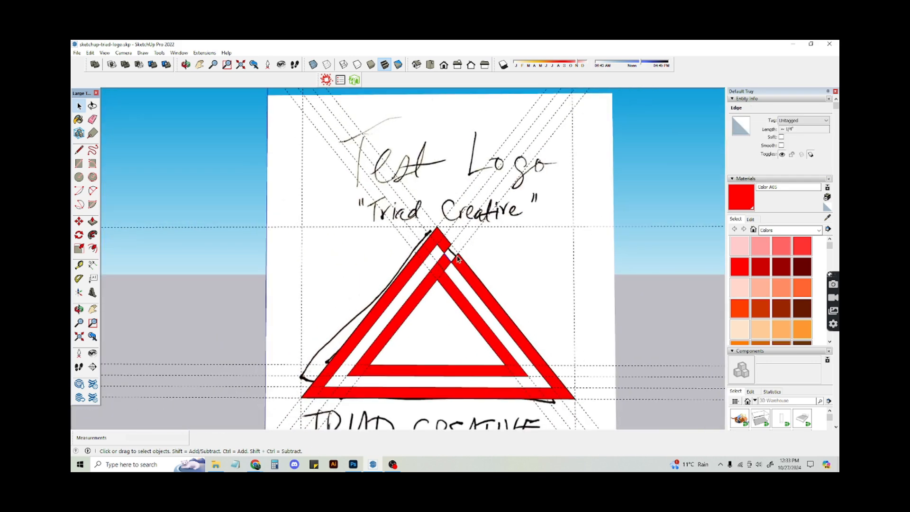
Add a guide parallel to the lower cut edge, offset 1/4" down the outer band's right arm.
scroll(457, 256, "up", 8)
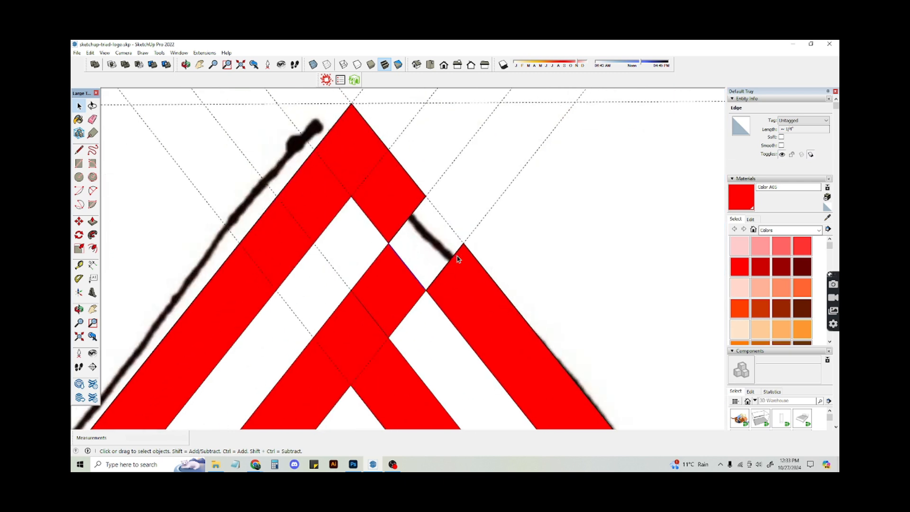
left_click(395, 210)
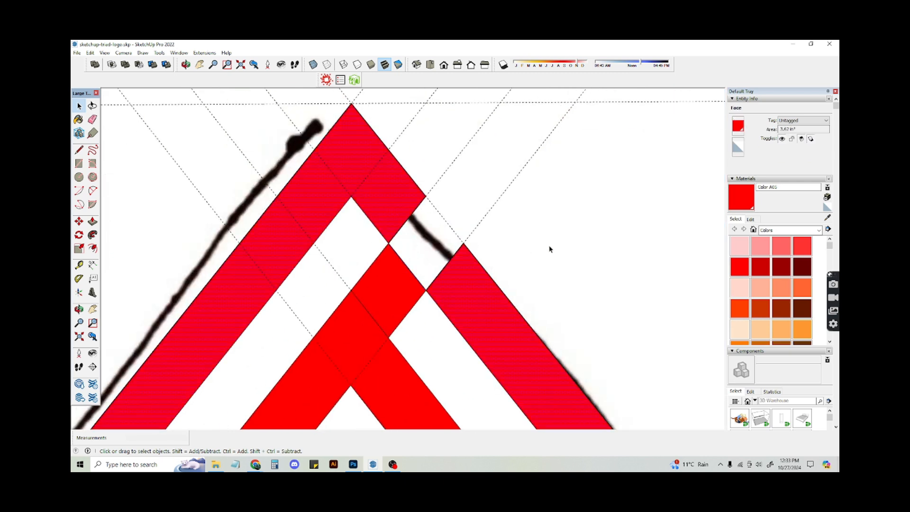
left_click(526, 272)
key("t")
left_click(444, 266)
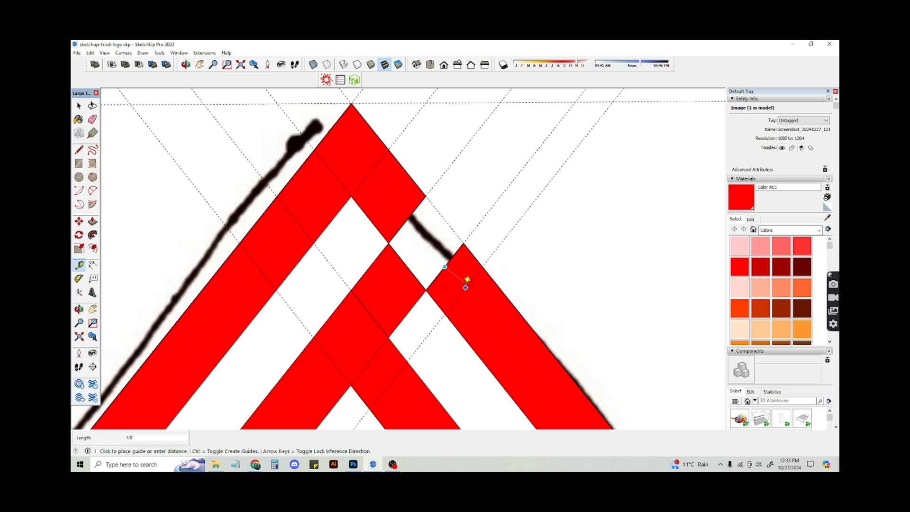
type("1/4")
key("Return")
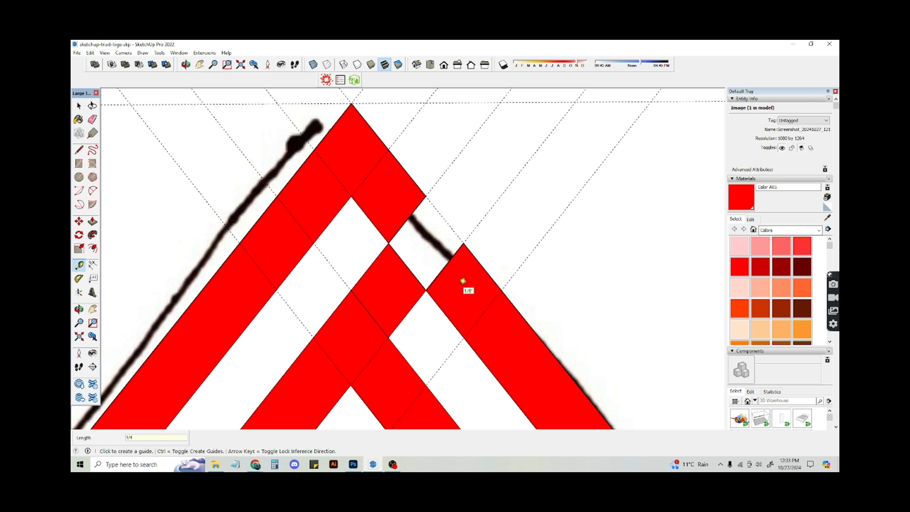
left_click(407, 220)
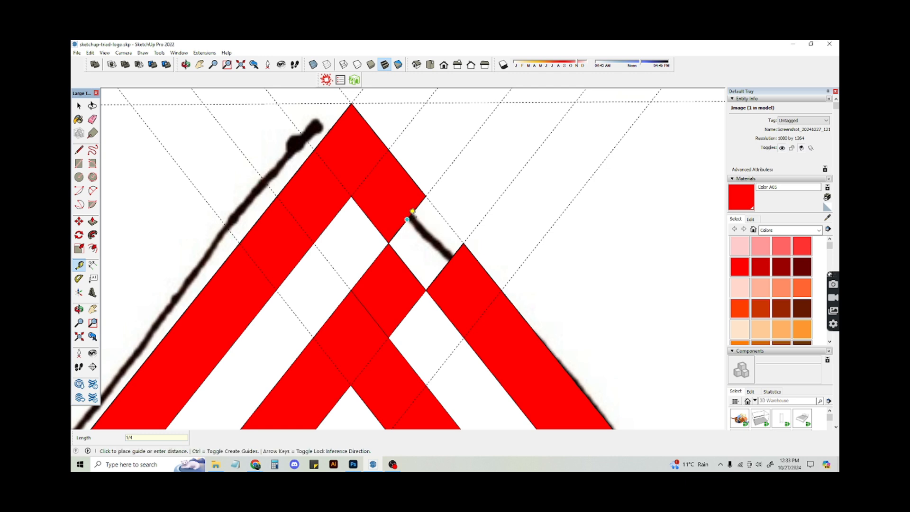
key("space")
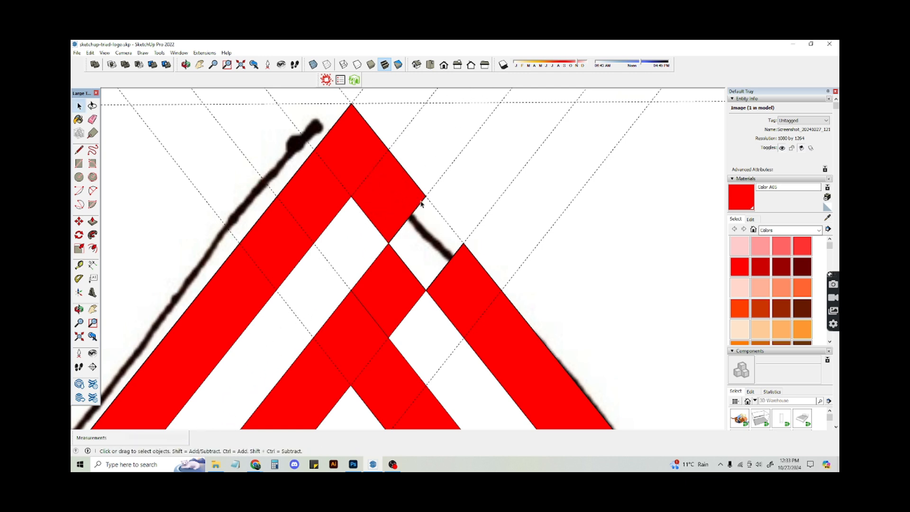
Draw a line across the outer band from the second triangle's apex along the guide to the outer right edge.
left_click(388, 210)
key("l")
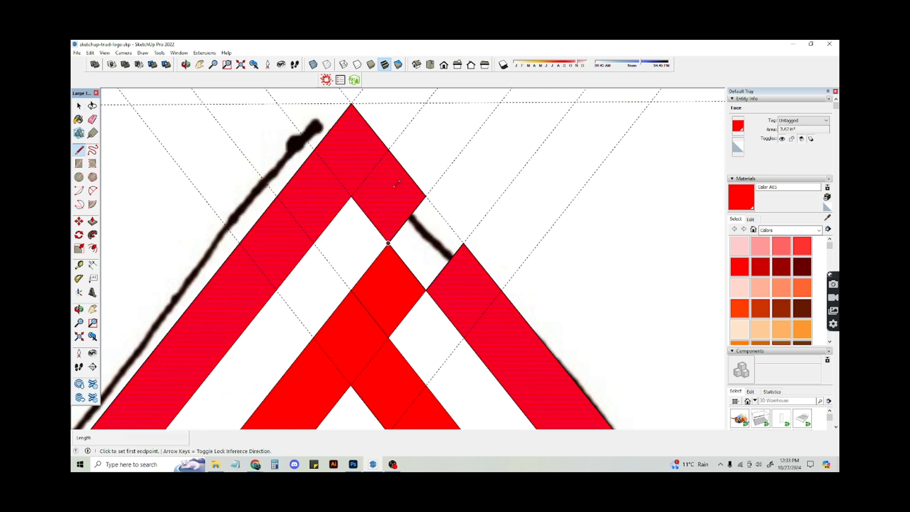
left_click(351, 196)
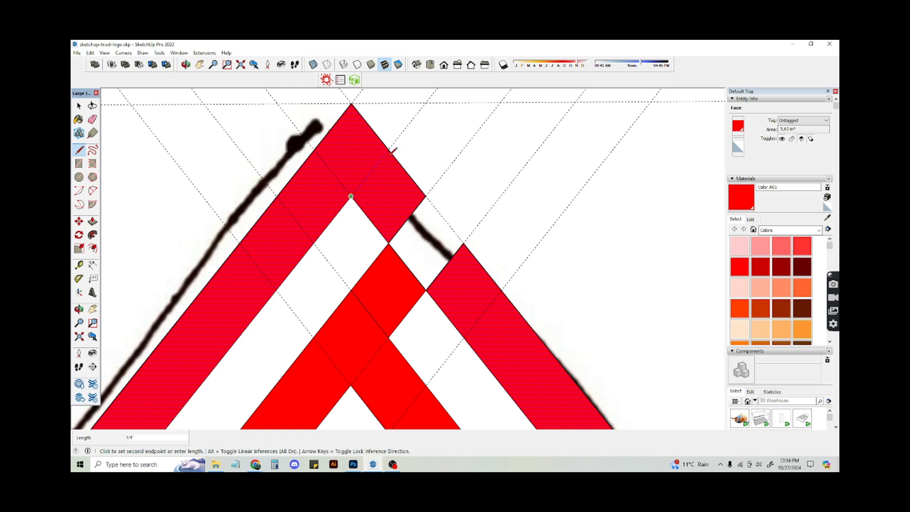
left_click(389, 151)
Delete the outer band section between the new line and the upper cut, together with its outer edge.
key("space")
left_click(398, 189)
key("Delete")
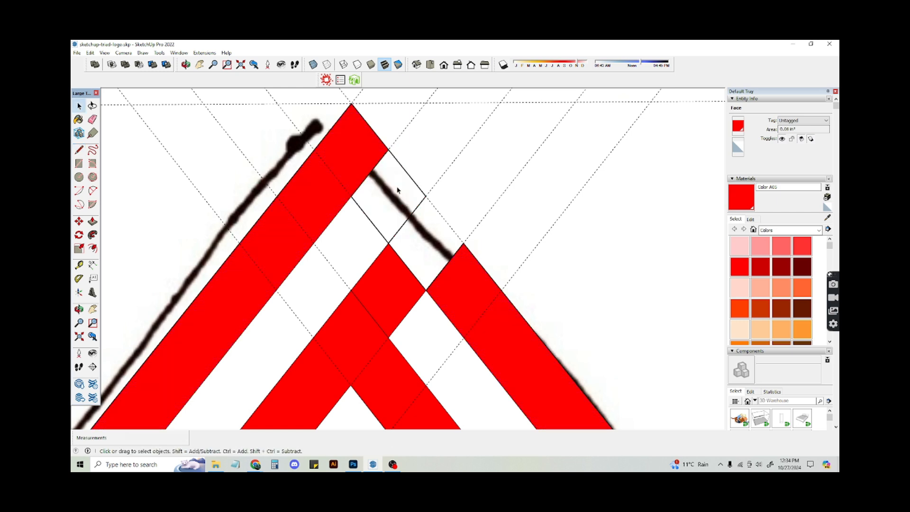
left_click(415, 204)
key("Escape")
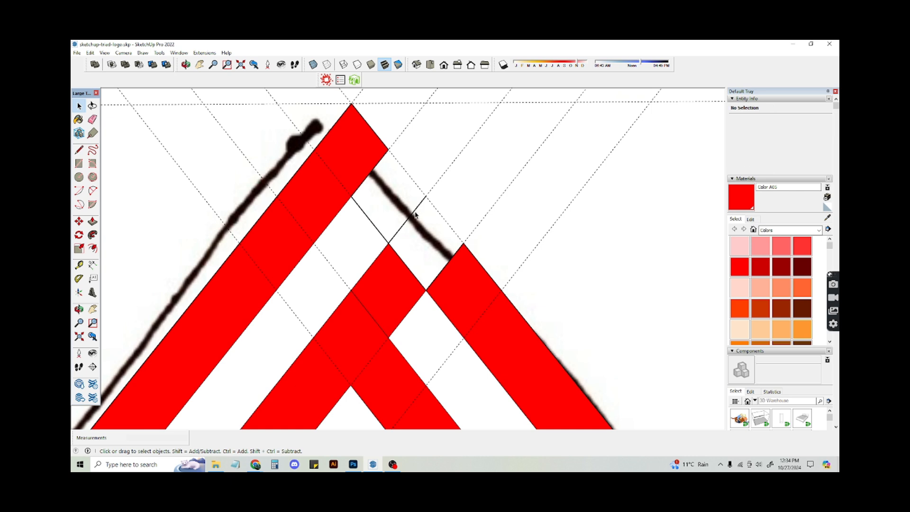
Delete the leftover edges around the removed outer band sections between the top piece and the second triangle's apex.
key("Delete")
left_click(371, 221)
key("Delete")
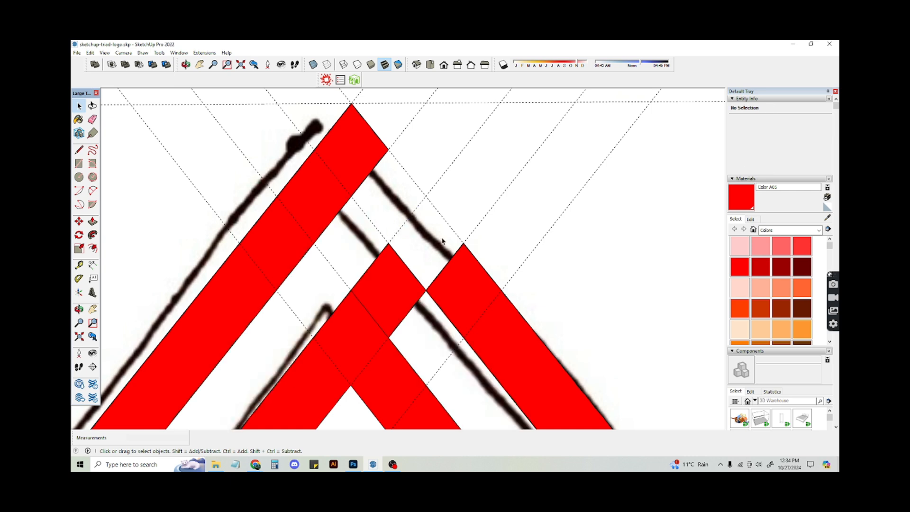
left_click(458, 277)
key("Delete")
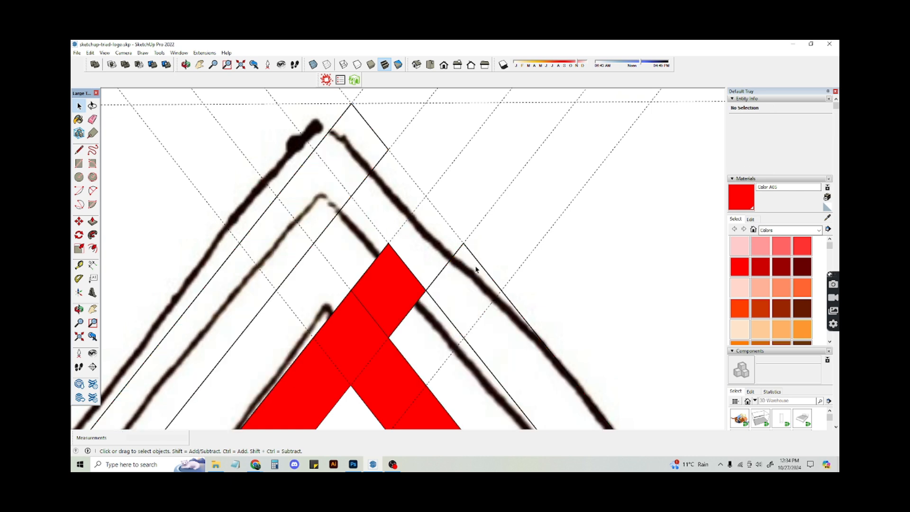
key("ctrl+z")
Draw a 1/4" line across the outer band's right arm along the next guide below its cut end.
scroll(456, 260, "up", 3)
key("l")
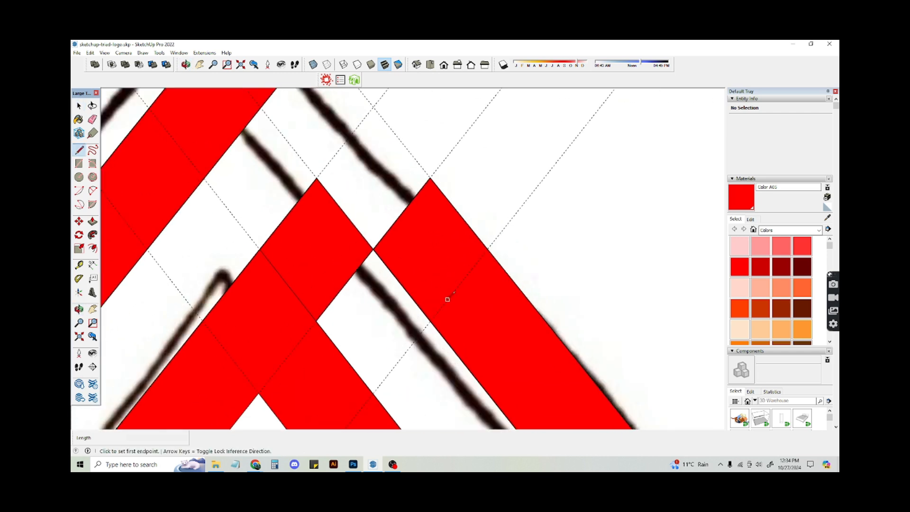
left_click(430, 321)
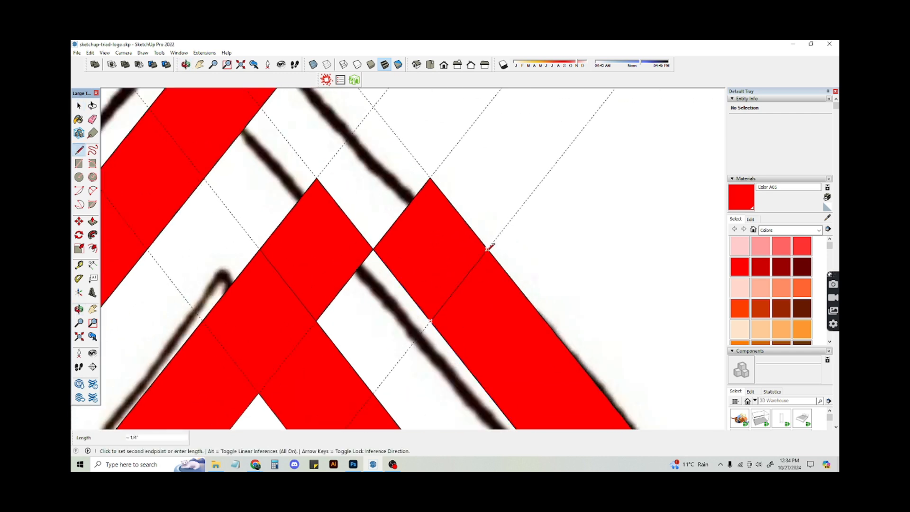
left_click(488, 247)
Delete the outer band section above the new cut line, along with its leftover boundary edges.
key("space")
key("Delete")
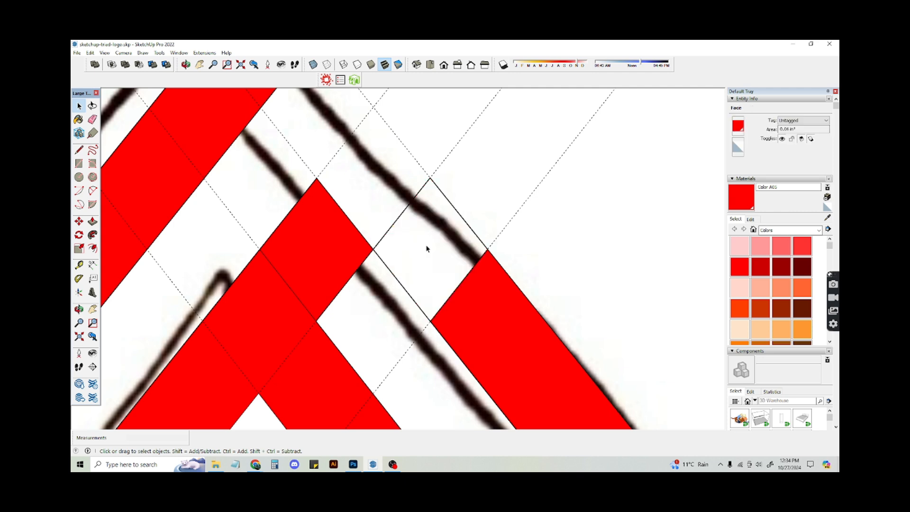
left_click(457, 213)
key("Delete")
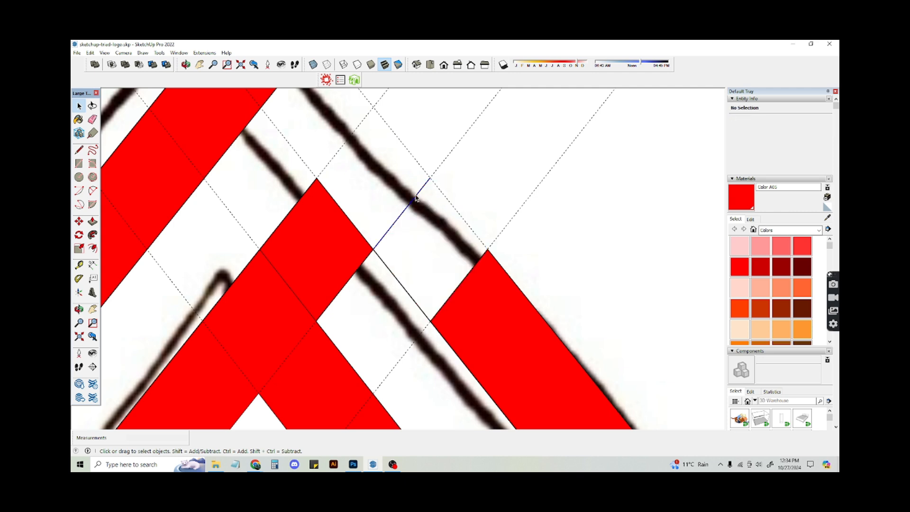
left_click(416, 198)
key("Delete")
left_click(394, 275)
key("Delete")
scroll(430, 226, "down", 3)
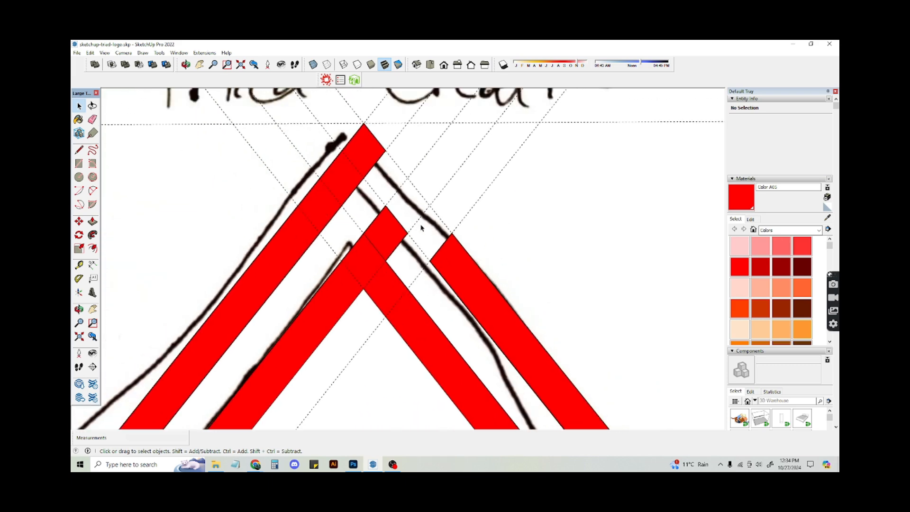
Draw a 1/4" extension outline beyond the second triangle's left arm tip, following the guide intersections back to its apex.
scroll(421, 228, "down", 5)
scroll(421, 227, "up", 6)
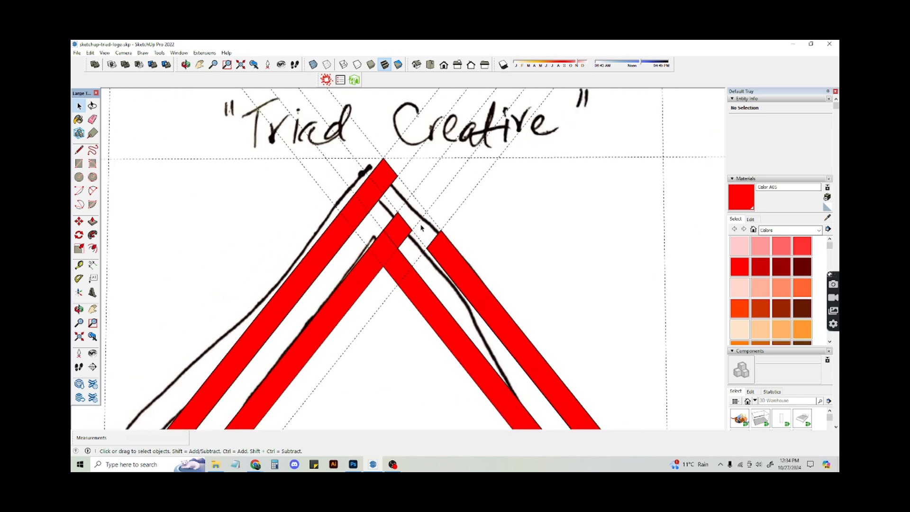
key("l")
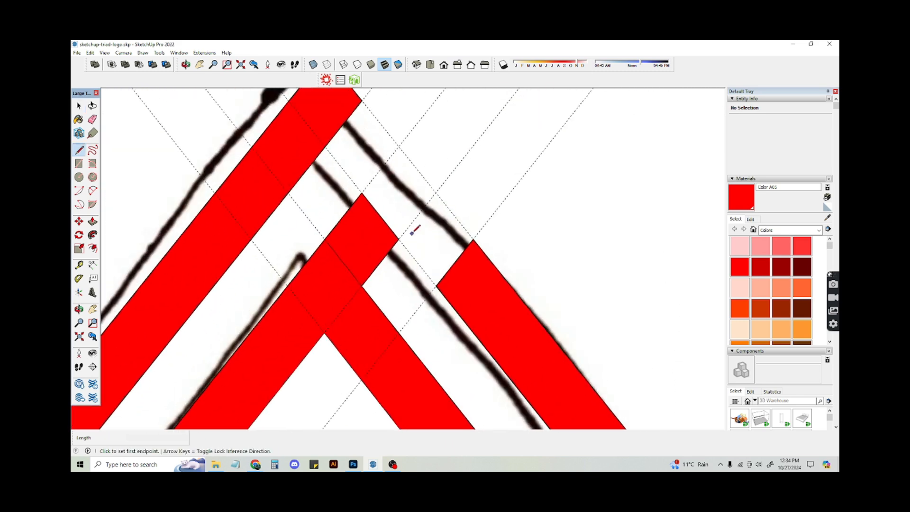
left_click(398, 239)
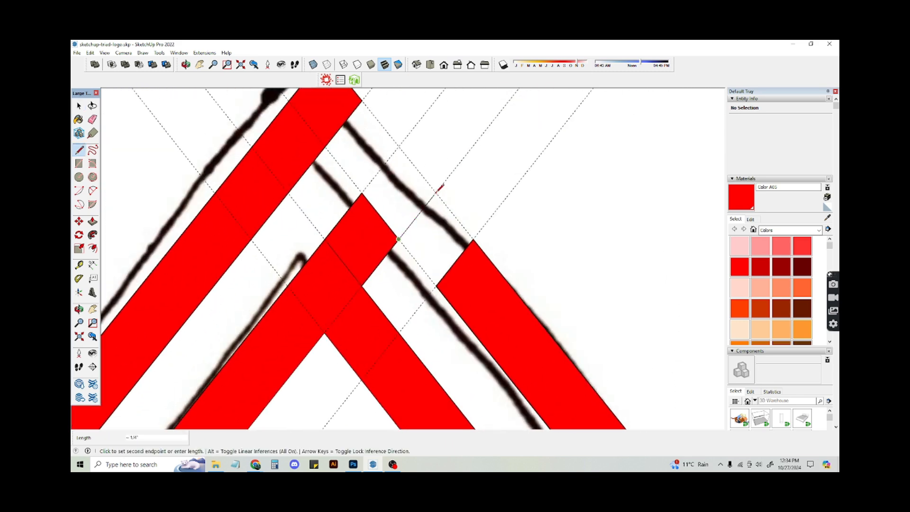
left_click(435, 192)
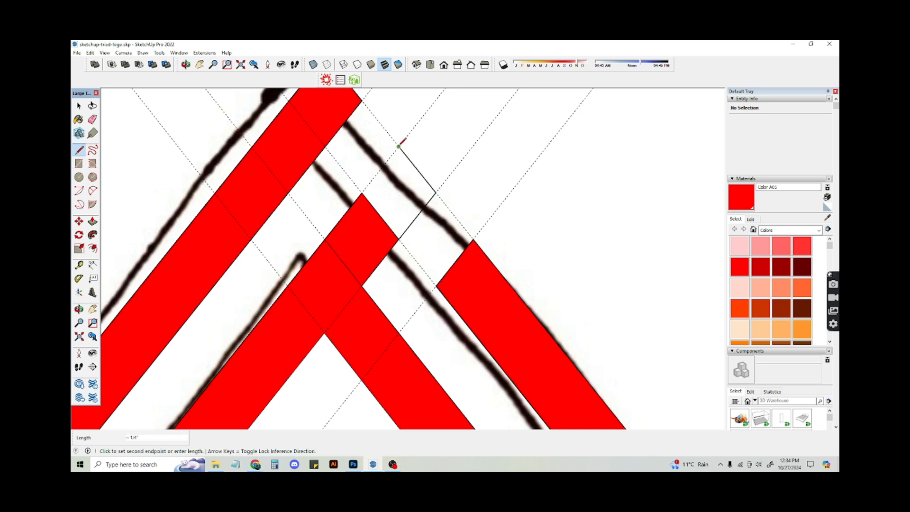
left_click(399, 146)
left_click(362, 193)
Paint the new extension face at the tip of the second triangle's left arm red.
key("space")
left_click(403, 194)
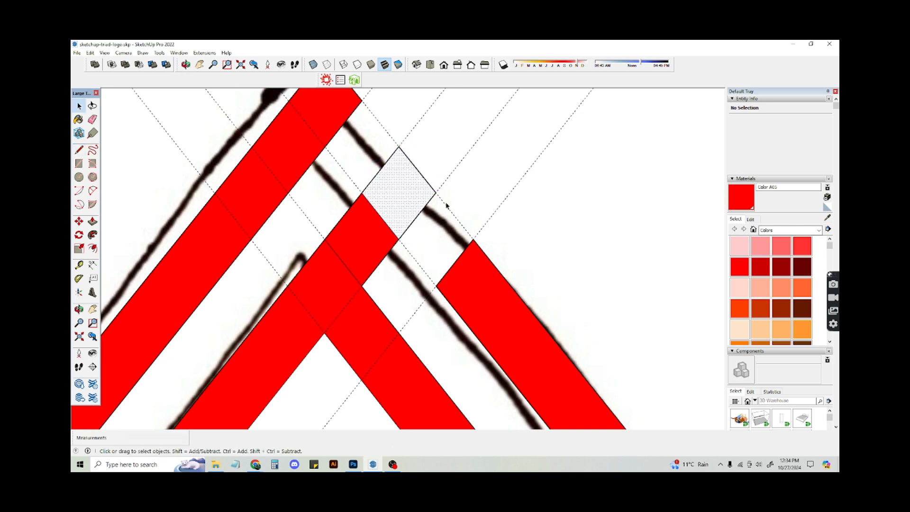
key("b")
left_click(407, 200)
key("space")
left_click(487, 179)
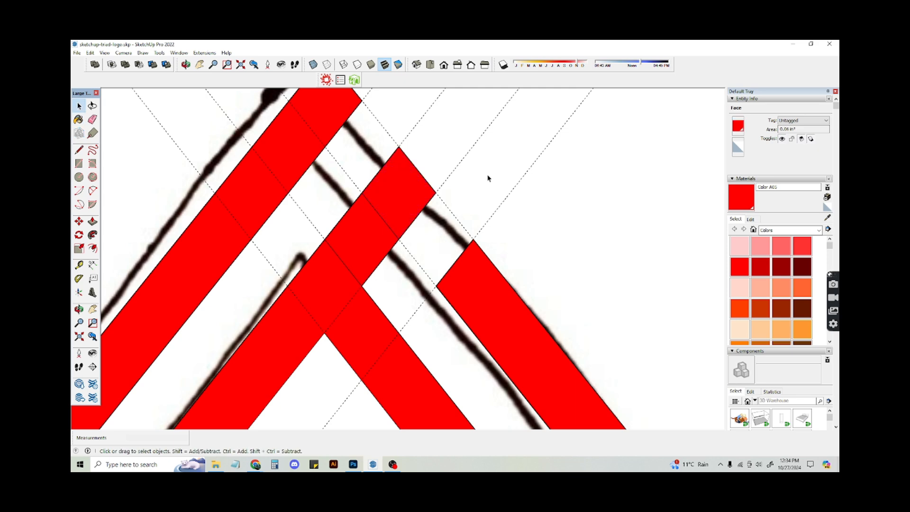
Draw a 1/4" line across the second triangle's right arm along the guide below its inner apex.
scroll(488, 204, "down", 7)
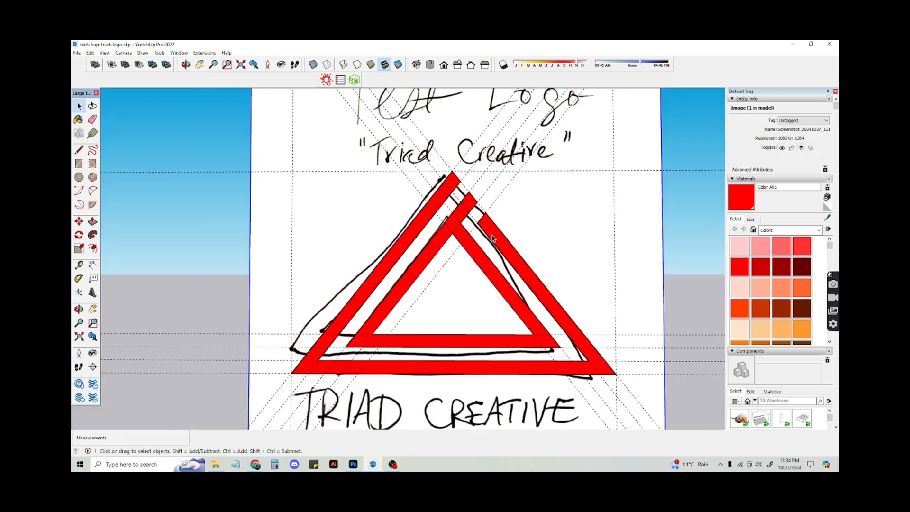
scroll(492, 239, "up", 6)
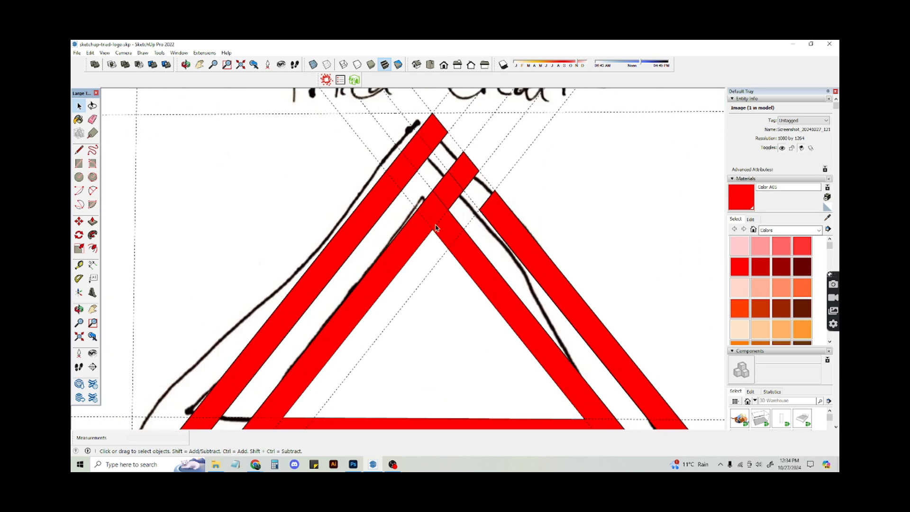
key("l")
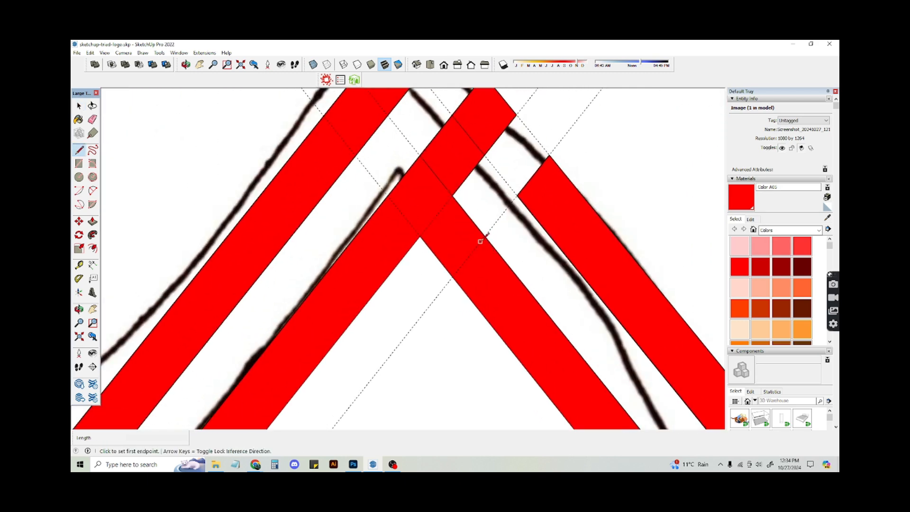
left_click(484, 235)
left_click(453, 276)
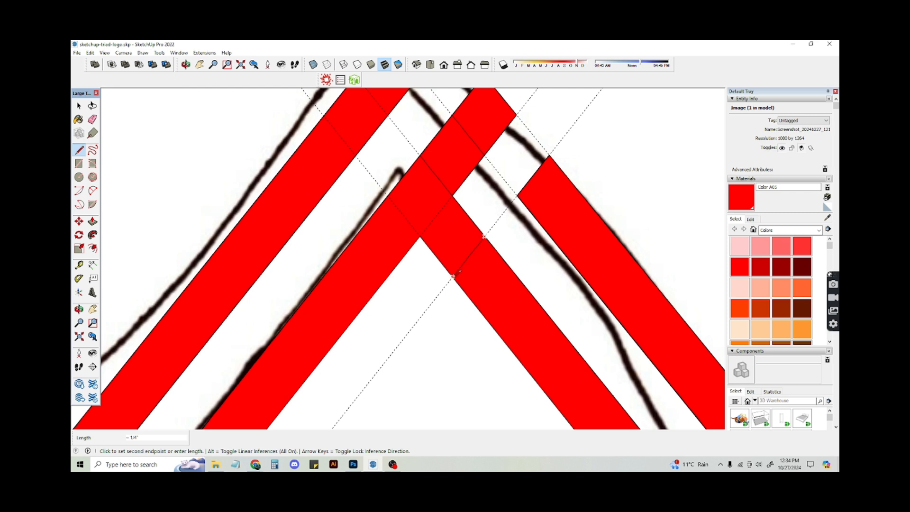
key("space")
Draw a line from the second triangle's inner apex to the outer corner where its two arms meet.
key("l")
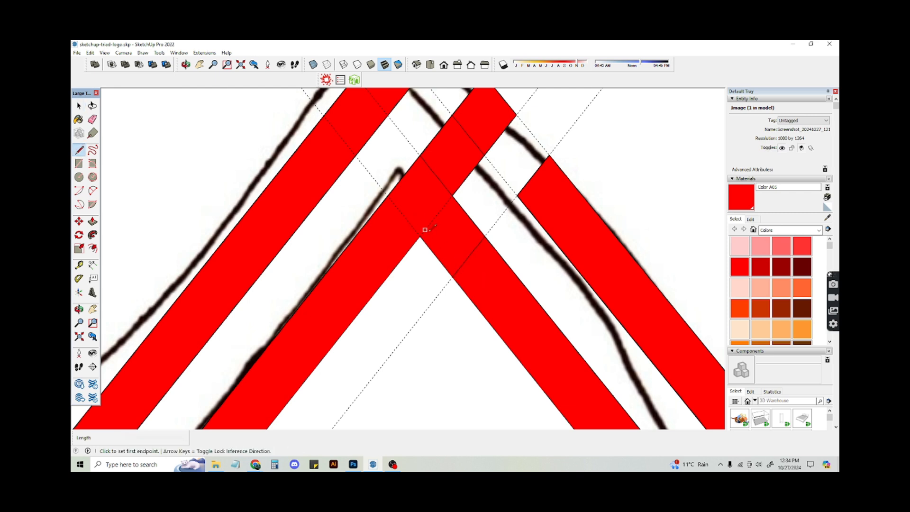
left_click(420, 236)
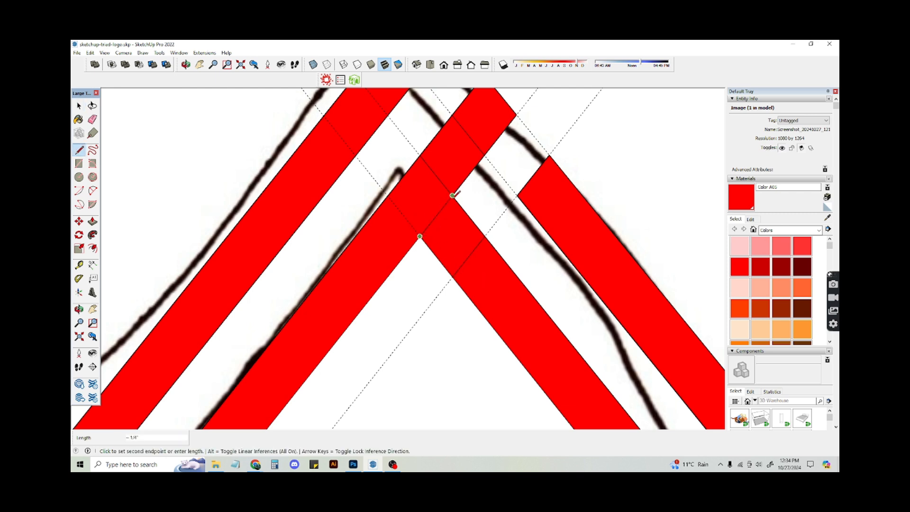
left_click(453, 195)
key("space")
Delete the seam across the second triangle's left arm and the right arm section between the two cut lines, including its side edges.
left_click(441, 184)
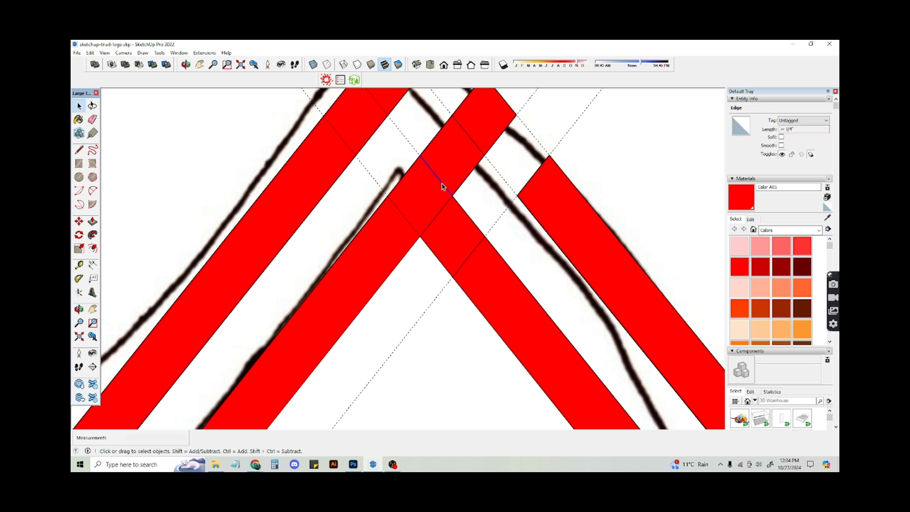
key("Delete")
left_click(463, 237)
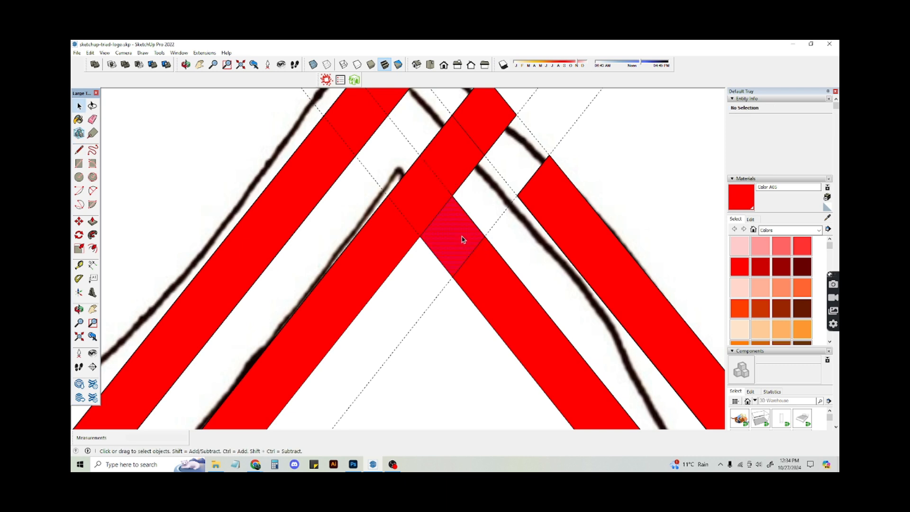
key("Delete")
left_click(459, 206)
key("Delete")
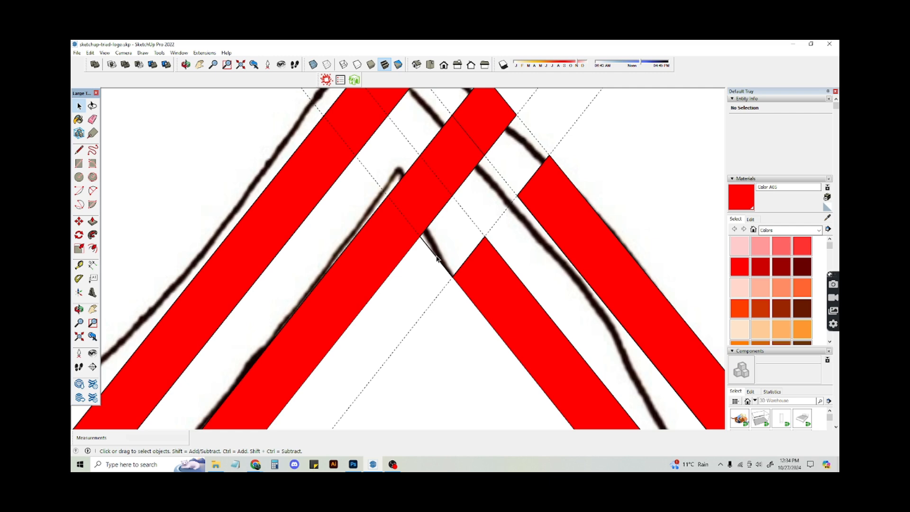
scroll(487, 198, "down", 5)
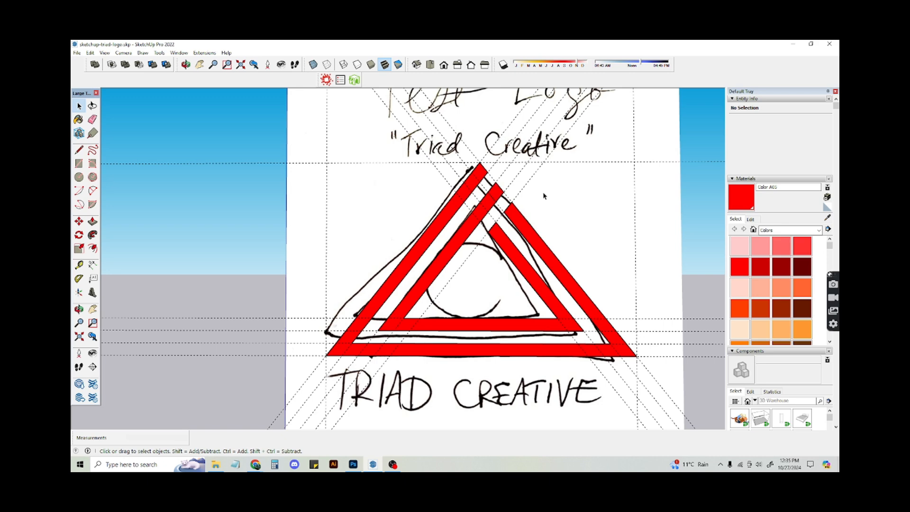
Draw two parallel lines bridging the gap between the extended left arm and the cut end of the outer band's right arm.
scroll(527, 195, "up", 8)
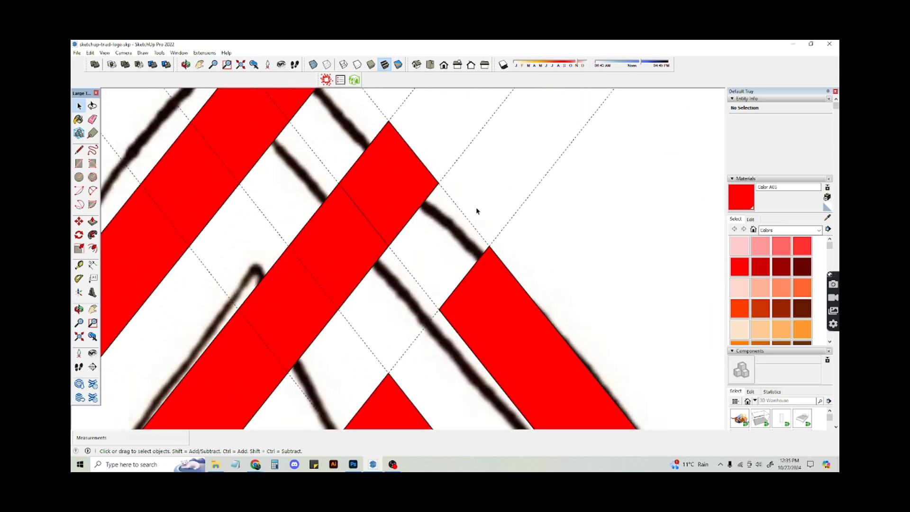
key("l")
left_click(439, 183)
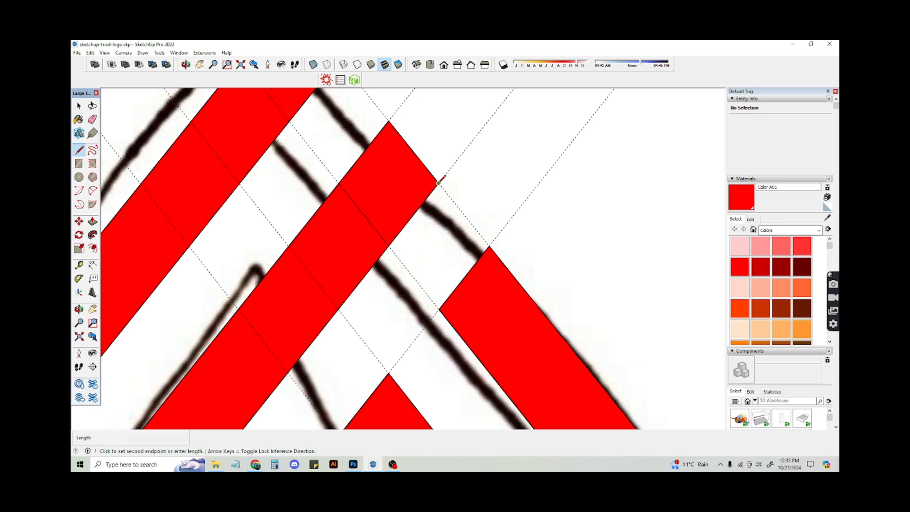
left_click(489, 246)
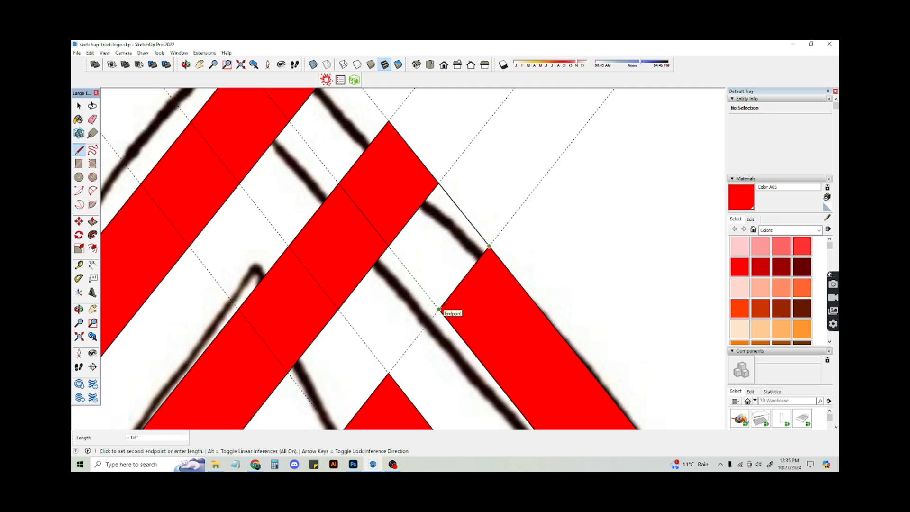
key("Escape")
left_click(389, 245)
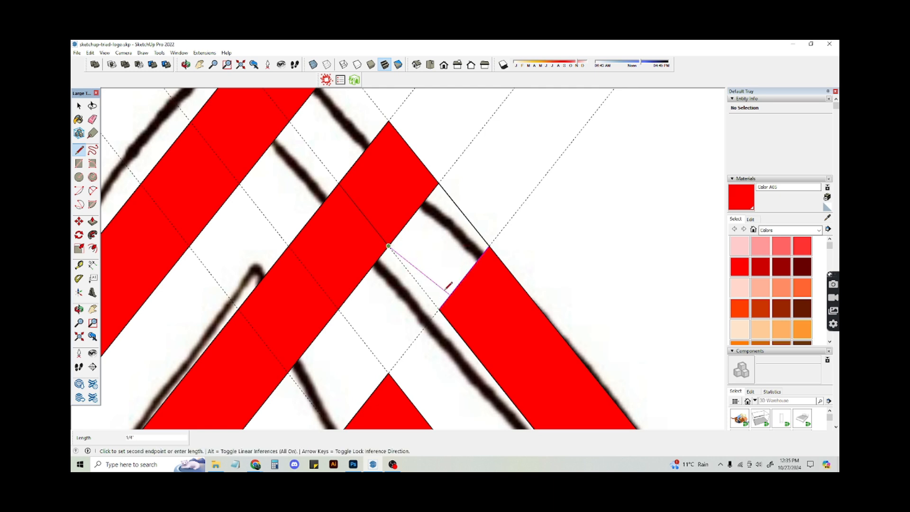
left_click(439, 308)
Paint the bridging face red and remove the seam edges joining it to the neighbouring bands.
key("space")
left_click(439, 247)
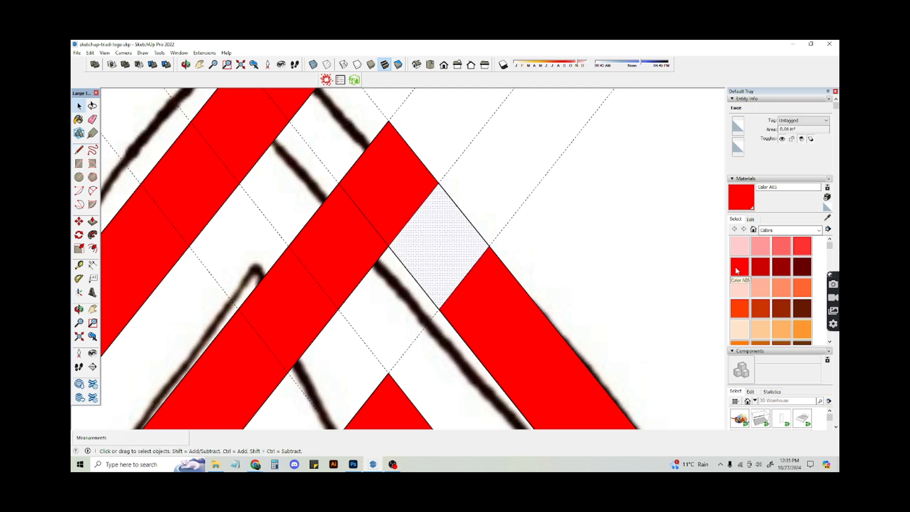
key("b")
left_click(471, 248)
key("space")
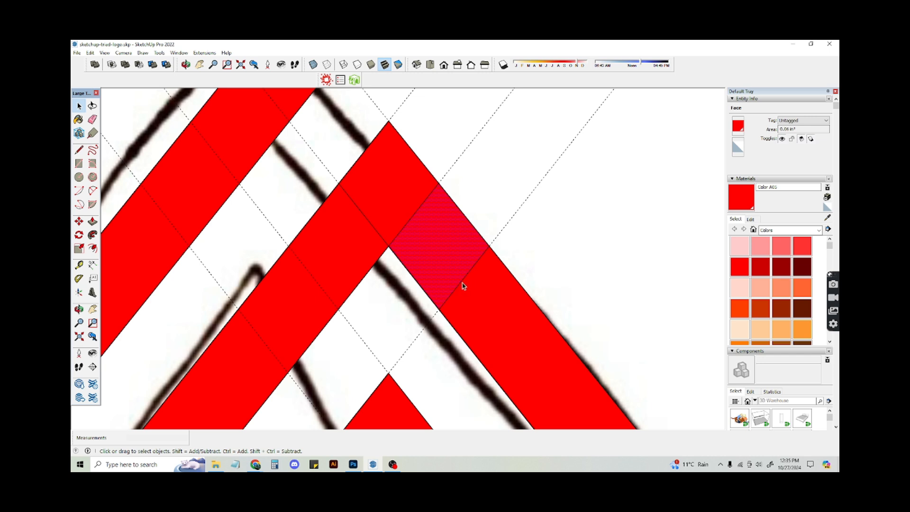
key("Escape")
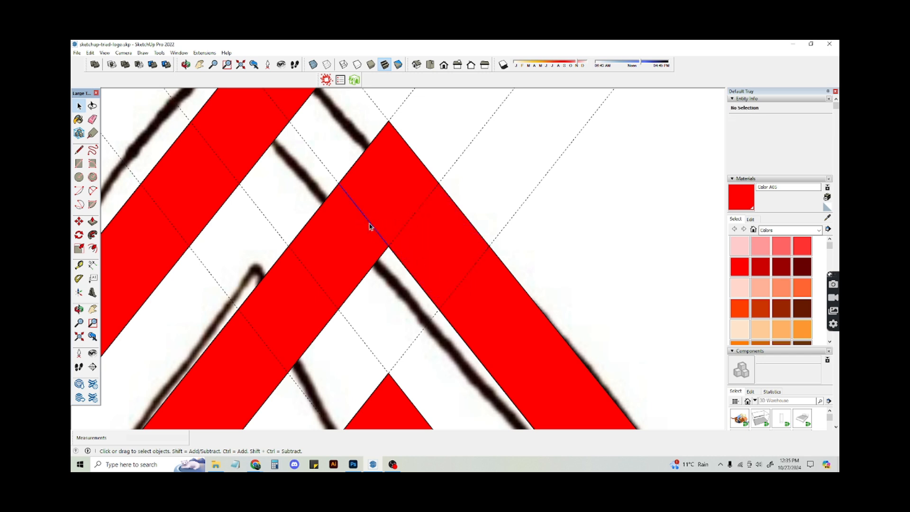
scroll(372, 226, "down", 3)
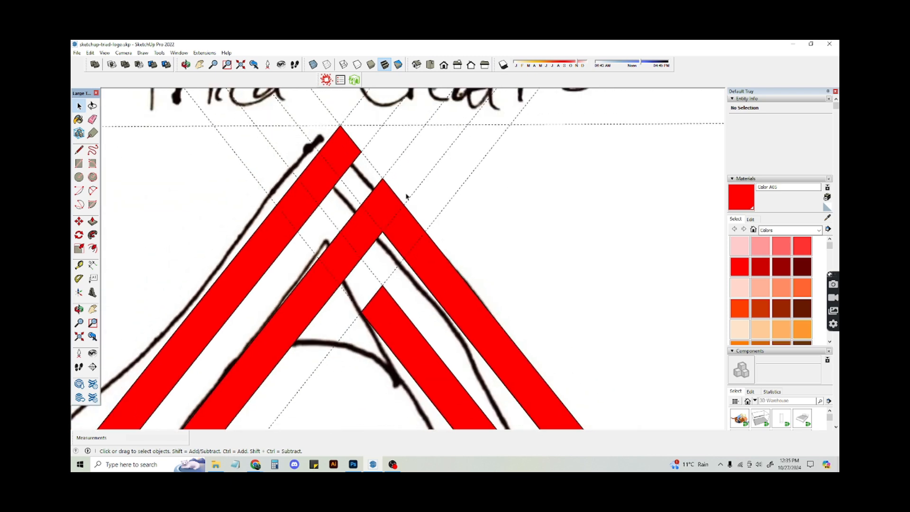
scroll(384, 211, "down", 6)
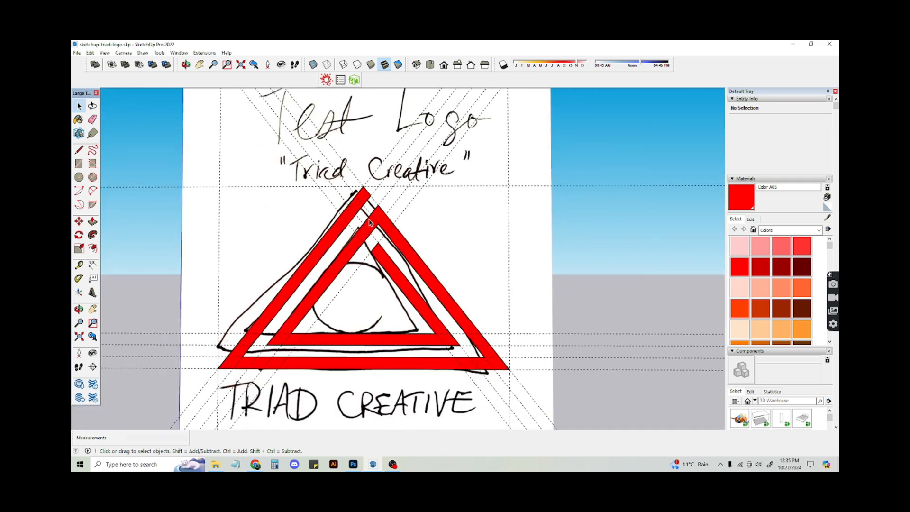
scroll(383, 212, "up", 6)
scroll(384, 213, "up", 4)
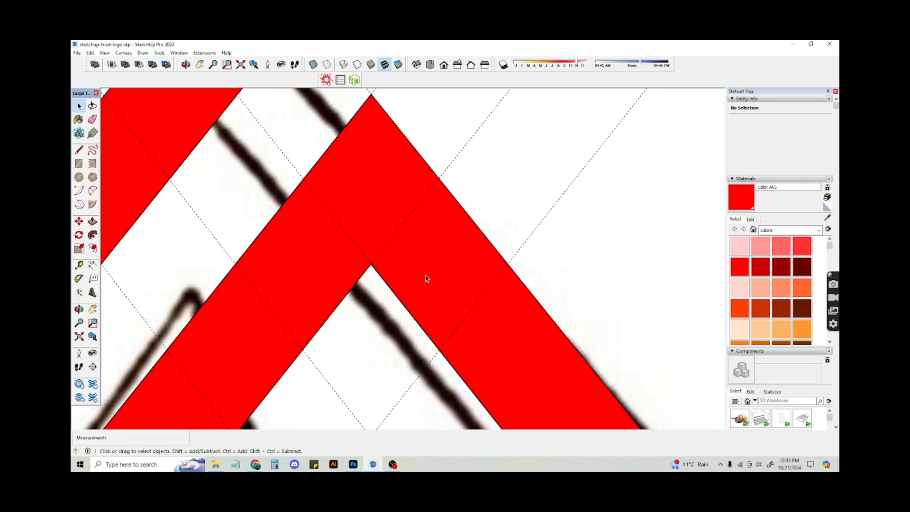
scroll(449, 262, "down", 10)
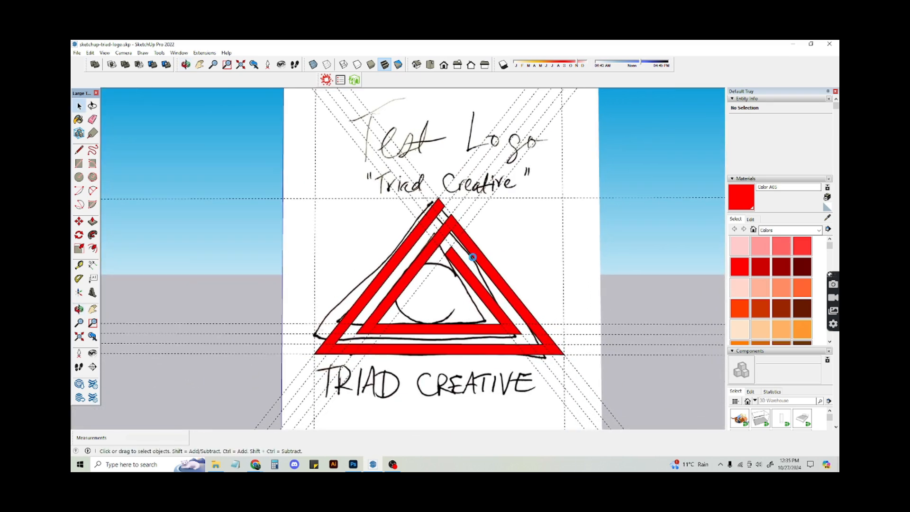
scroll(464, 265, "up", 3)
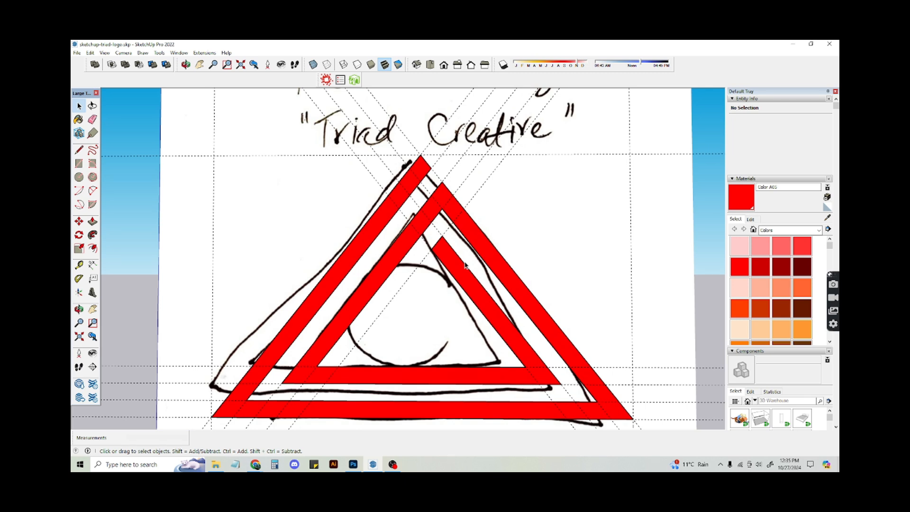
Delete all construction guides from the model.
left_click(90, 52)
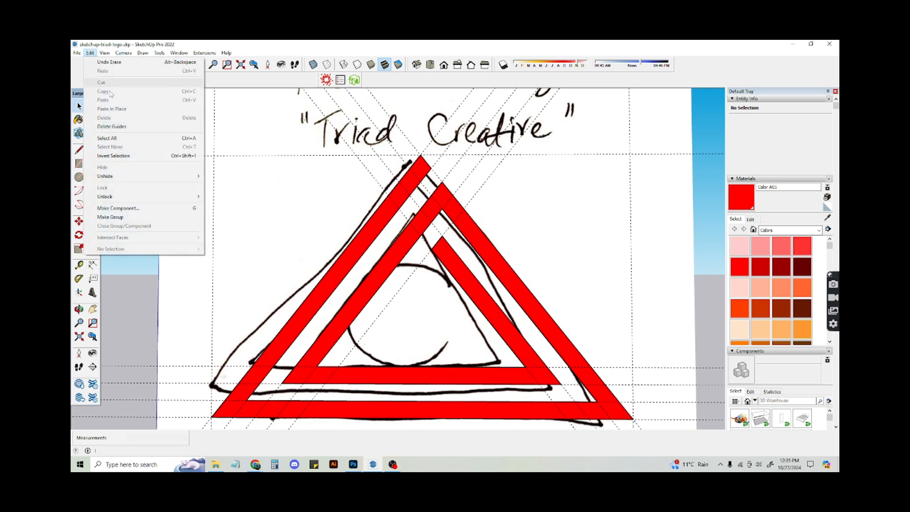
left_click(111, 126)
scroll(550, 217, "down", 3)
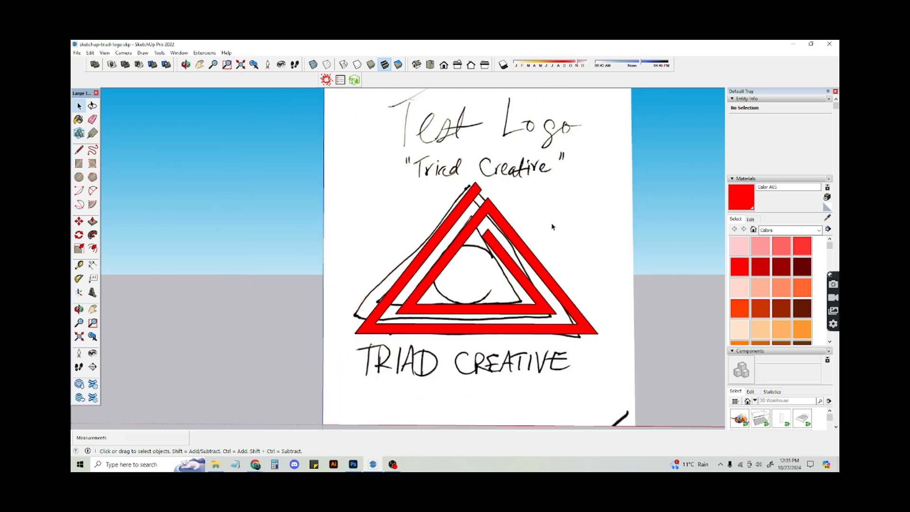
mouse_move(587, 231)
middle_mouse_down("shift")
mouse_move(447, 212)
mouse_move(523, 169)
middle_mouse_up("shift")
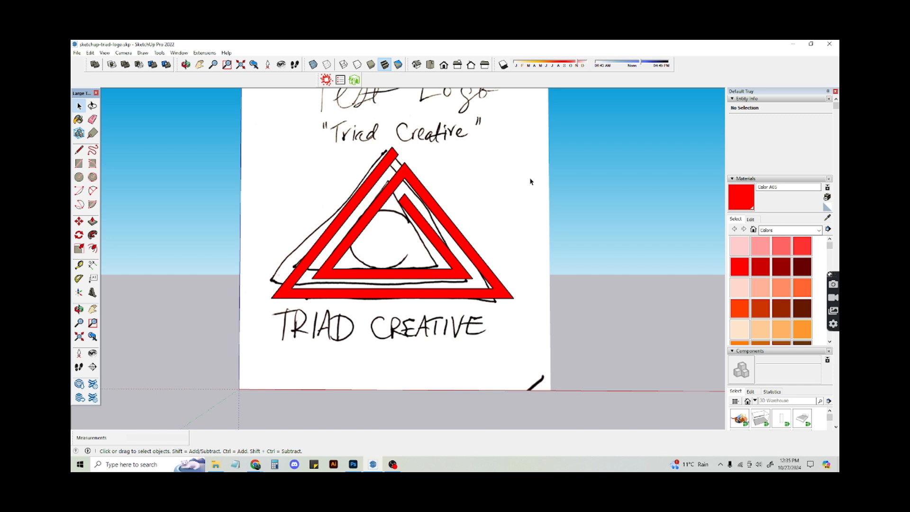
Delete the hand-drawn reference sketch image behind the red spiral logo.
scroll(530, 181, "up", 2)
scroll(457, 183, "down", 2)
left_click(456, 183)
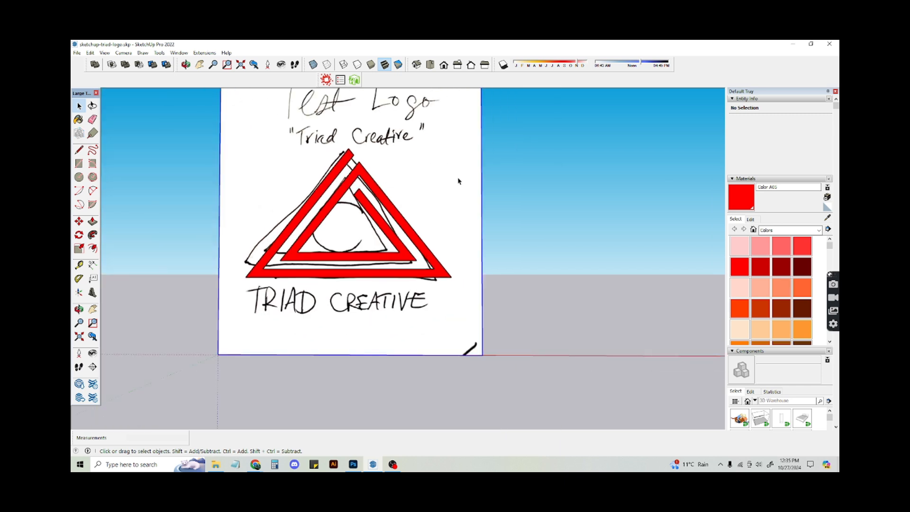
key("Delete")
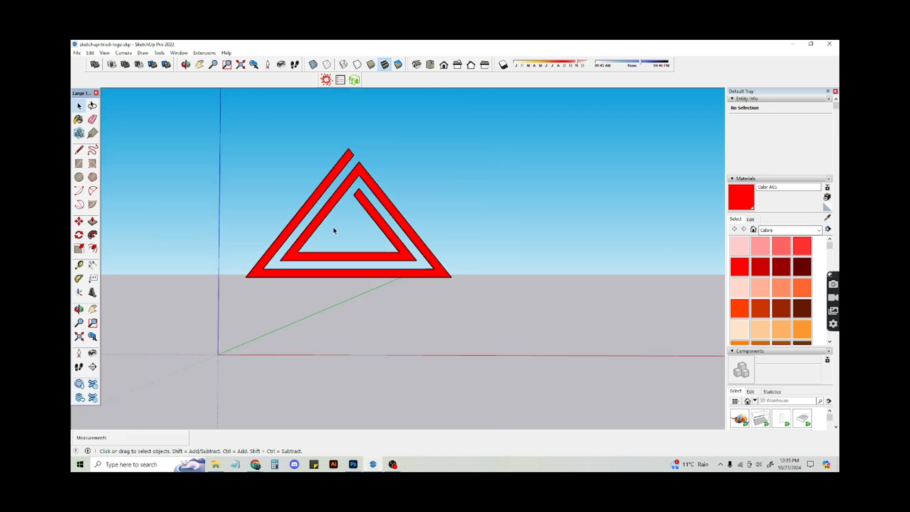
Paint the spiral logo's face white with Color M00 from the Colors collection.
middle_click_drag(302, 211, 380, 204)
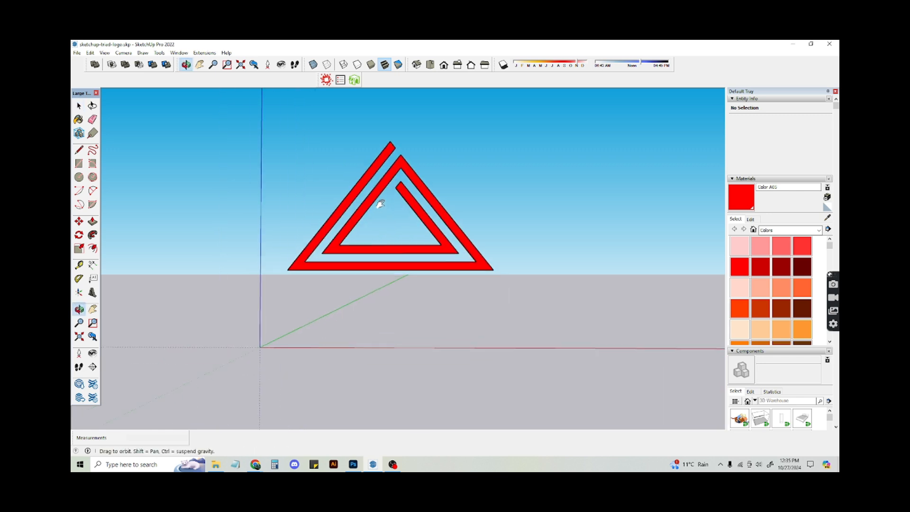
key("space")
scroll(375, 213, "up", 2)
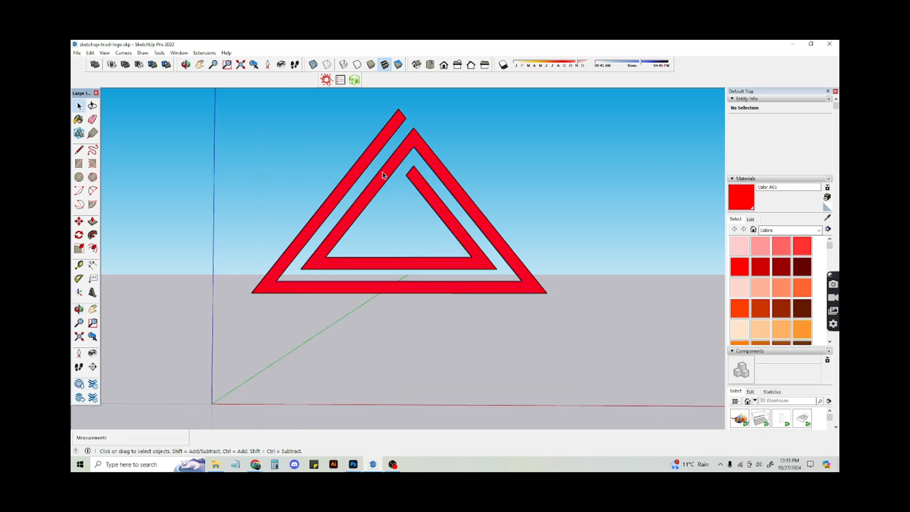
left_click(383, 173)
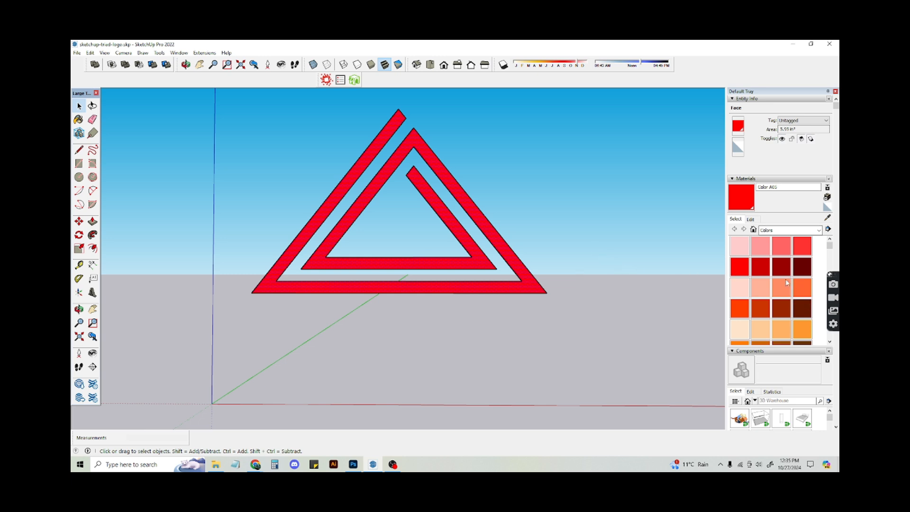
scroll(770, 284, "down", 10)
scroll(776, 275, "down", 5)
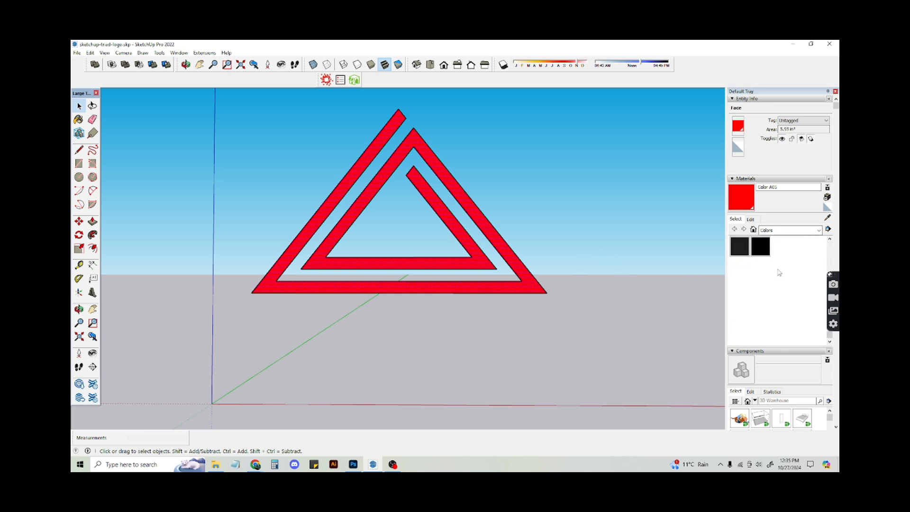
scroll(778, 271, "down", 3)
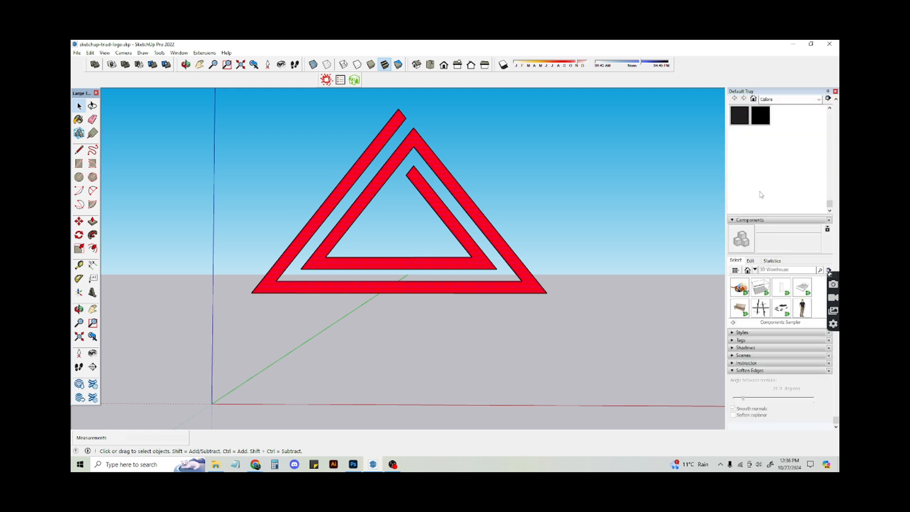
scroll(632, 251, "down", 1)
middle_click_drag(573, 235, 523, 275, "shift")
scroll(790, 182, "up", 5)
scroll(788, 169, "up", 5)
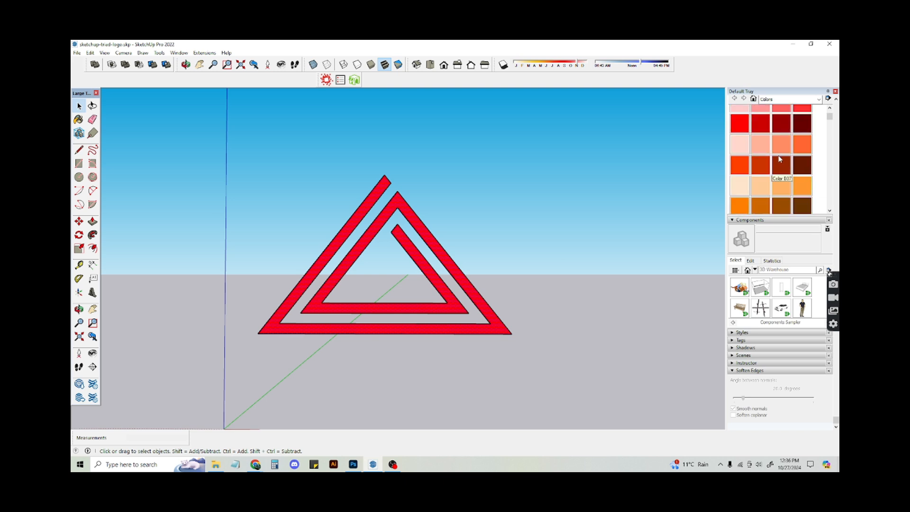
scroll(773, 238, "up", 3)
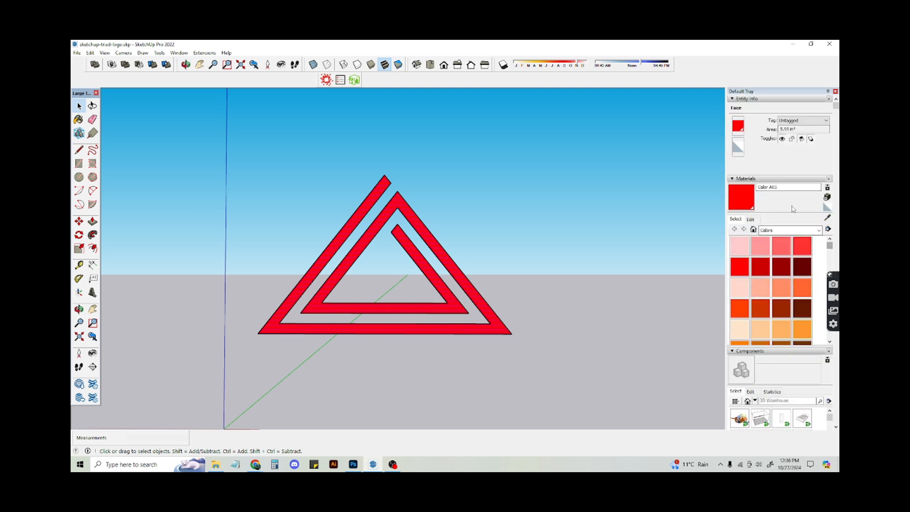
left_click_drag(830, 246, 831, 294)
left_click(745, 258)
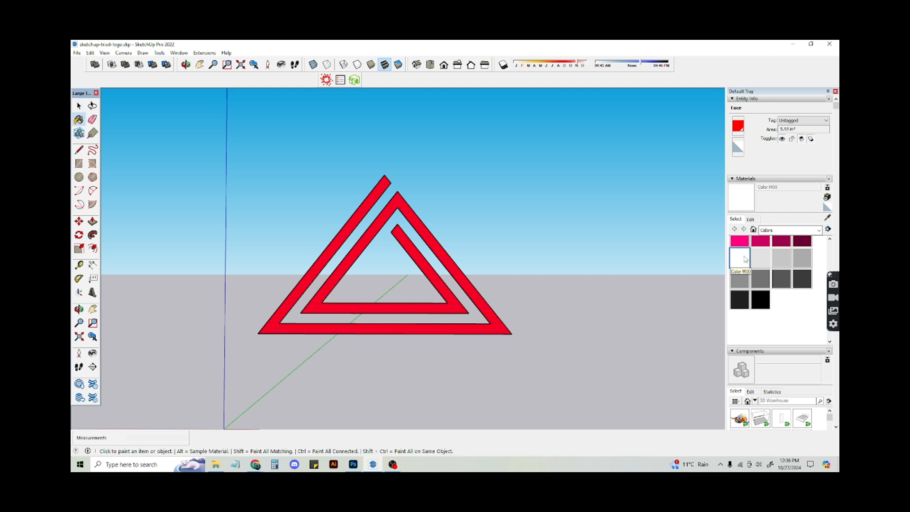
scroll(433, 219, "up", 3)
left_click(420, 234)
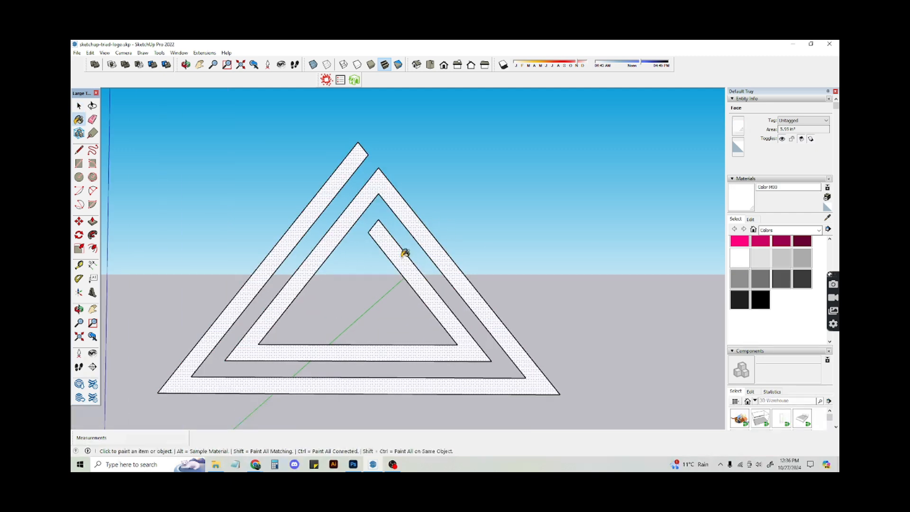
key("space")
left_click(511, 204)
Turn all the logo geometry into a component named triad-logo.
scroll(512, 205, "down", 1)
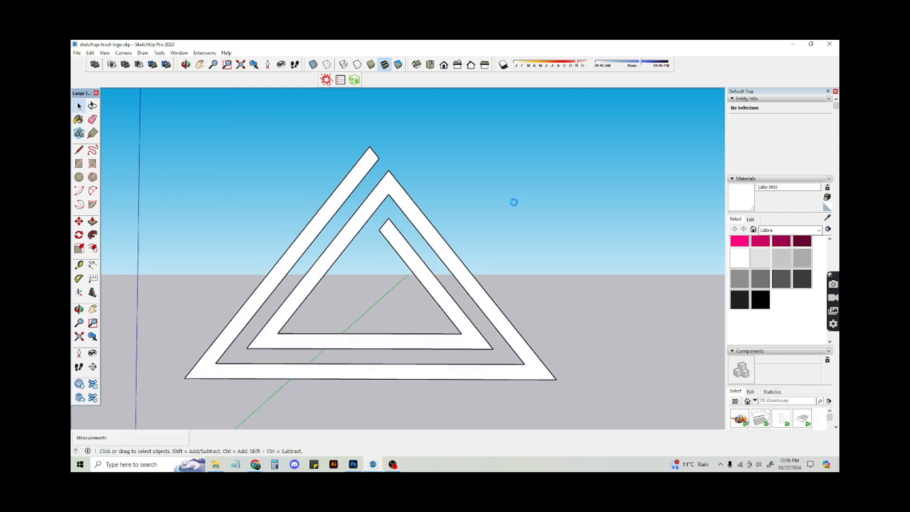
scroll(514, 213, "down", 3)
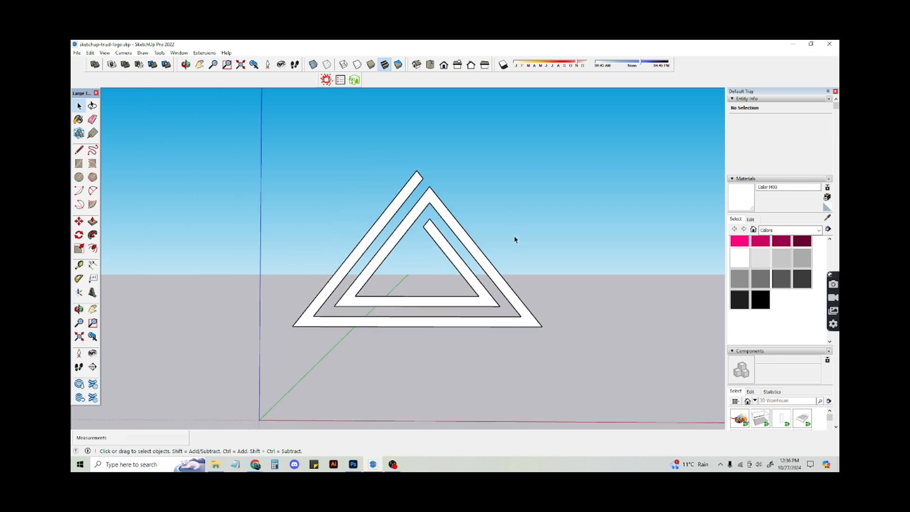
scroll(433, 199, "up", 3)
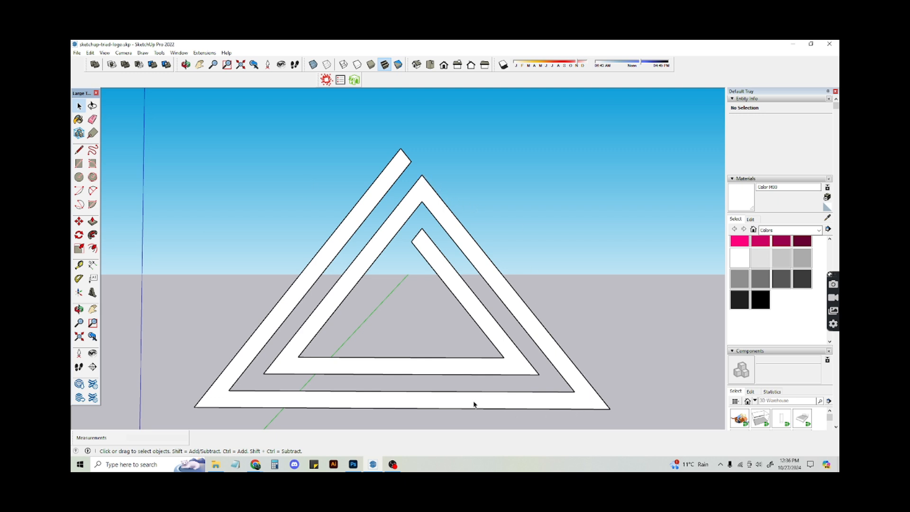
scroll(538, 203, "down", 5)
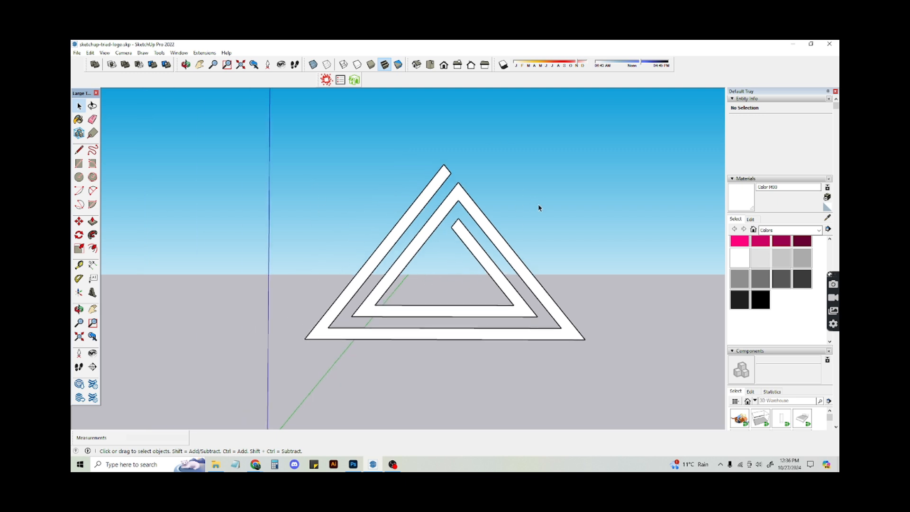
middle_click_drag(439, 259, 436, 221)
scroll(410, 234, "up", 4)
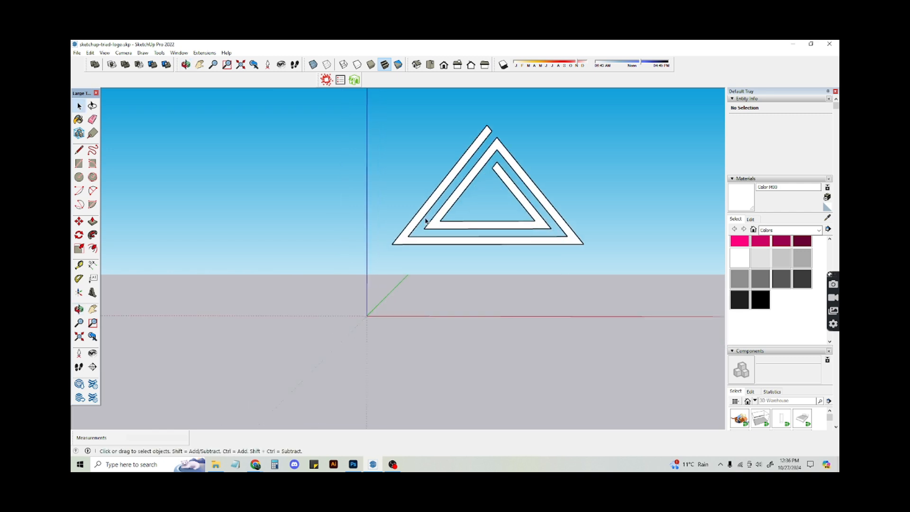
middle_click_drag(453, 183, 360, 265, "shift")
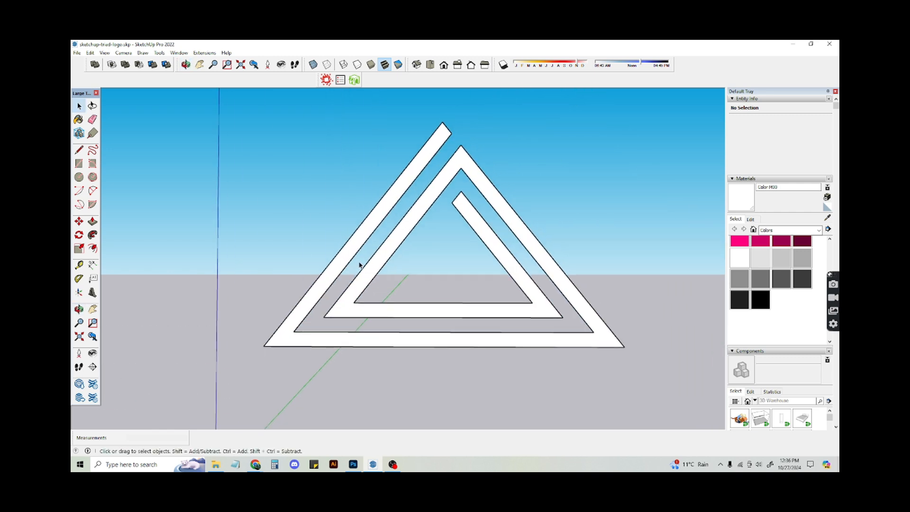
key("ctrl+a")
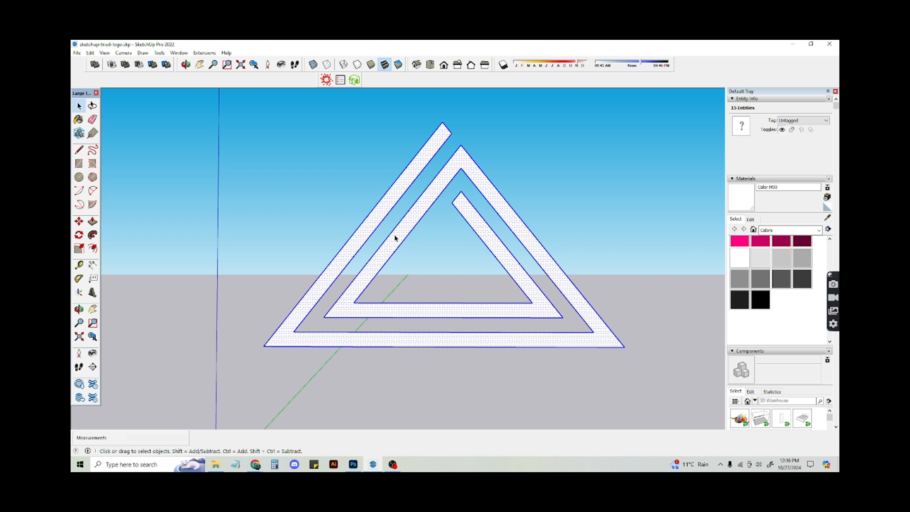
key("g")
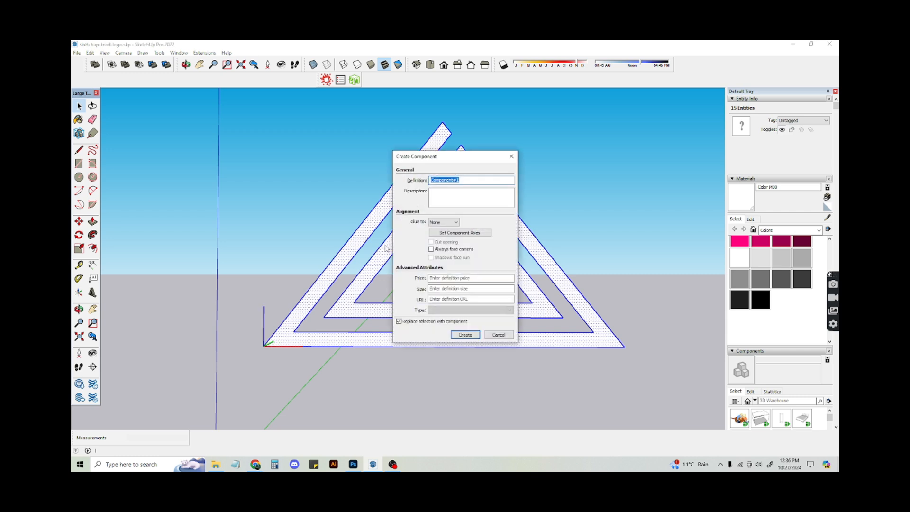
type("triad-logo")
key("Return")
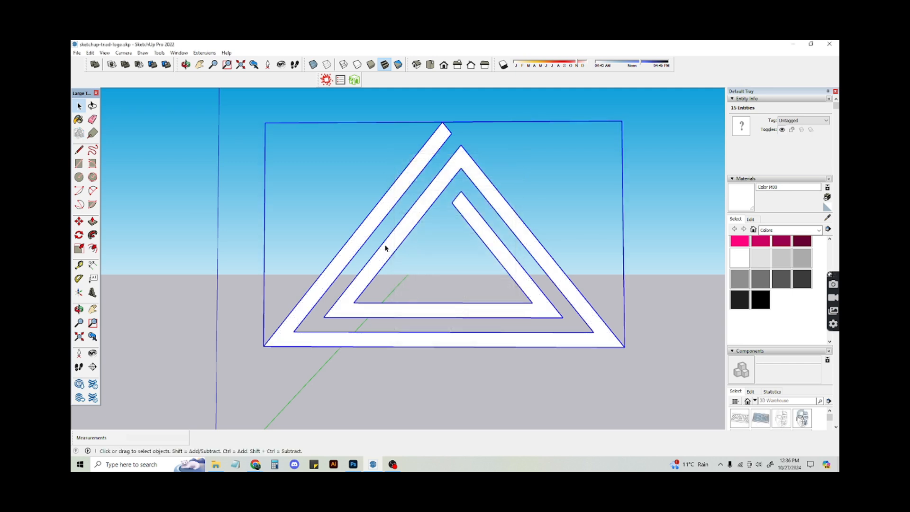
Move the triad-logo component by its lower-left corner to the model origin.
scroll(449, 290, "down", 3)
key("m")
middle_click_drag(427, 325, 533, 184, "shift")
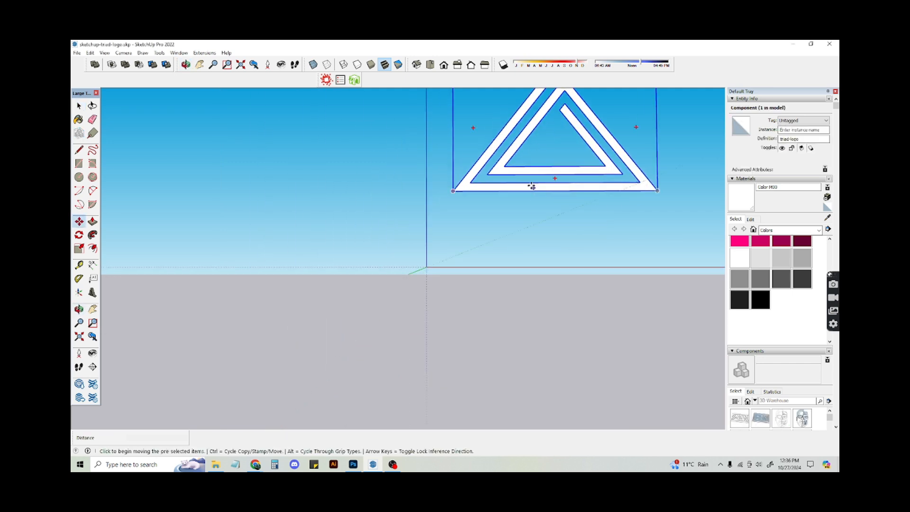
left_click(452, 191)
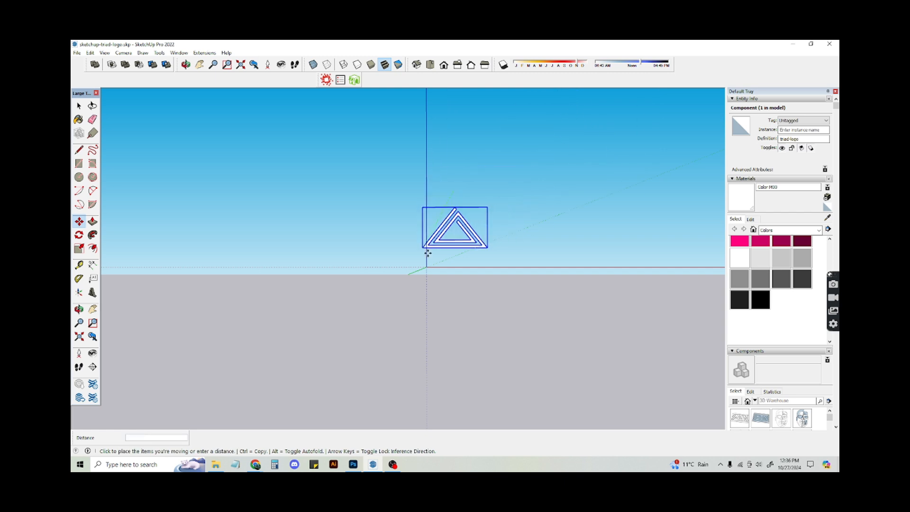
left_click(426, 268)
key("space")
left_click(366, 232)
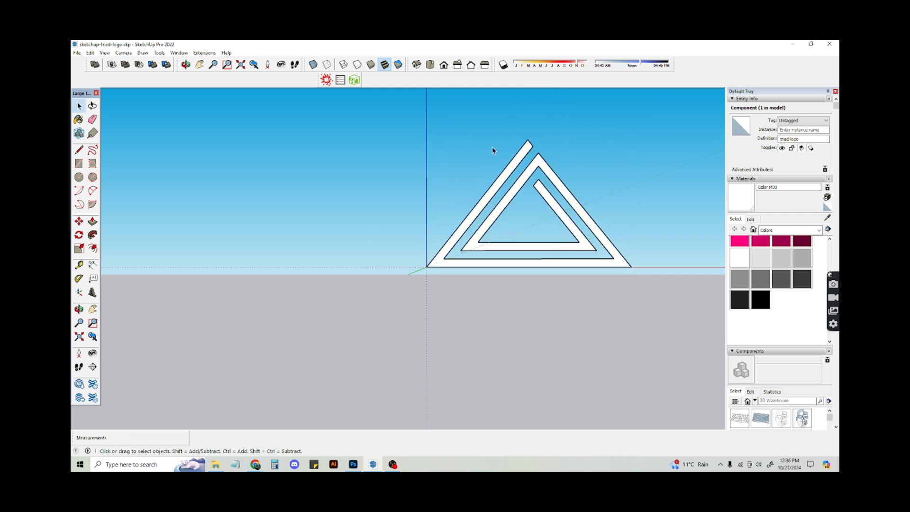
Switch to the front view and export it as a 2D graphic in EPS format, named sketchup-triad-logo.eps, in the making-logo-sketchup folder.
left_click(443, 65)
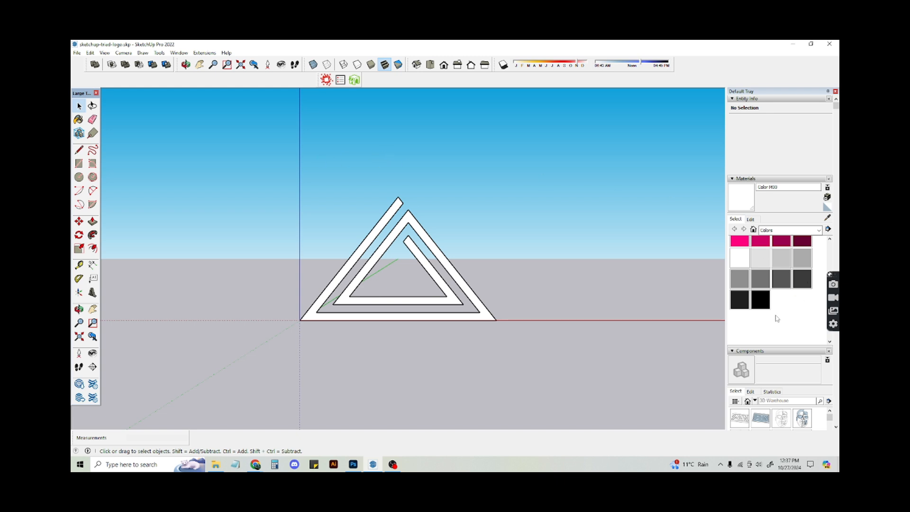
left_click(76, 53)
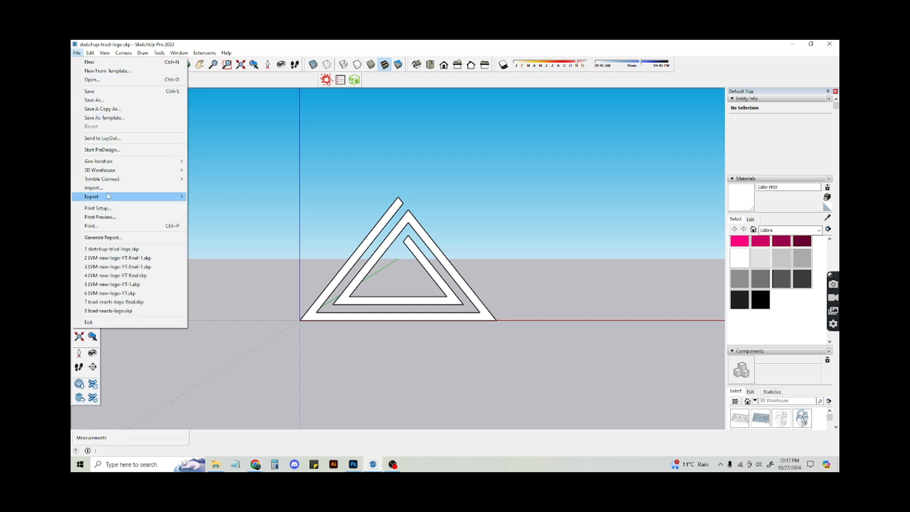
mouse_move(110, 196)
left_click(201, 204)
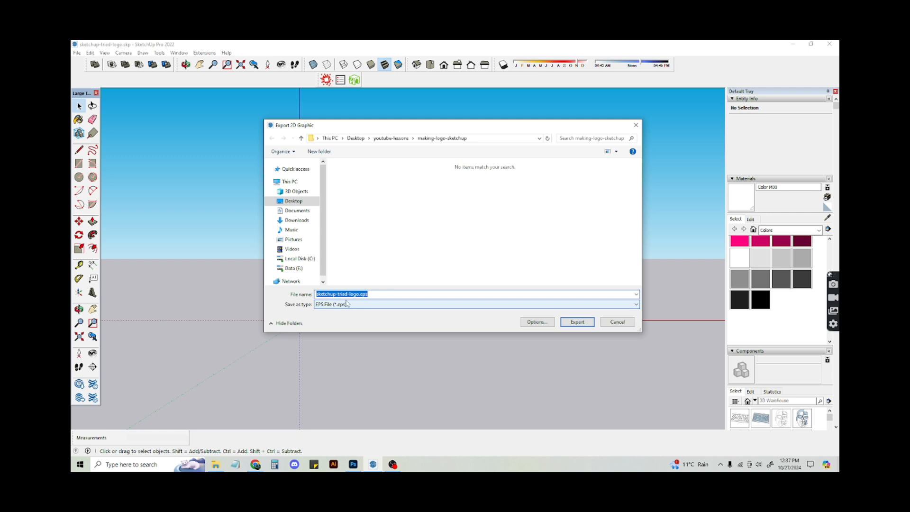
left_click(573, 323)
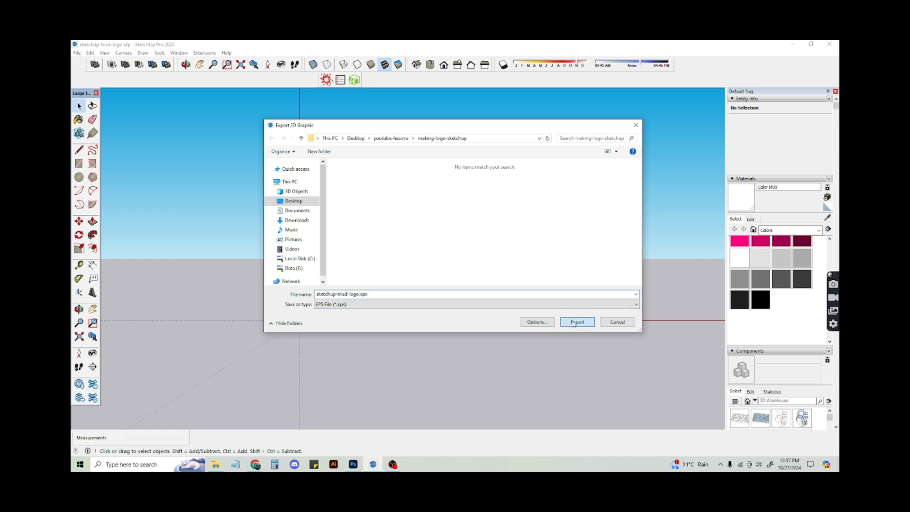
Export the same view as a Portable Network Graphics image named sketchup-triad-logo.png.
left_click(76, 53)
mouse_move(126, 198)
left_click(211, 205)
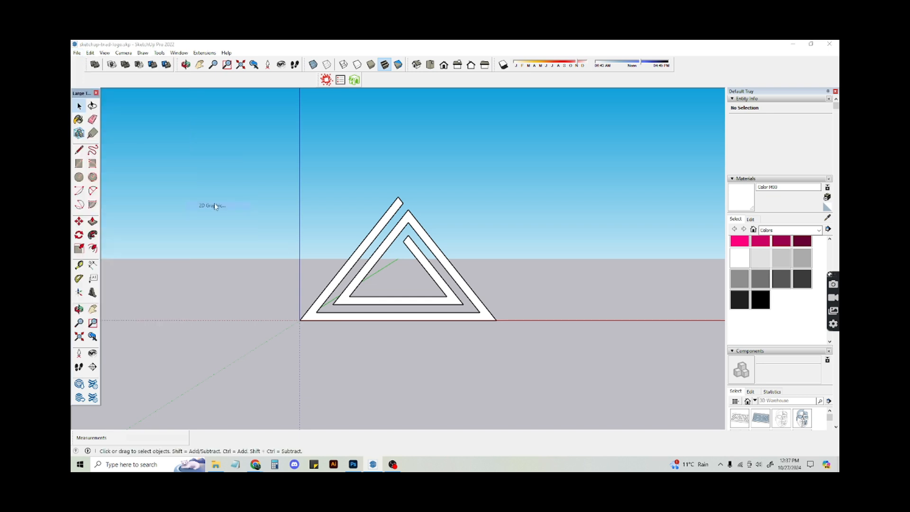
left_click(355, 304)
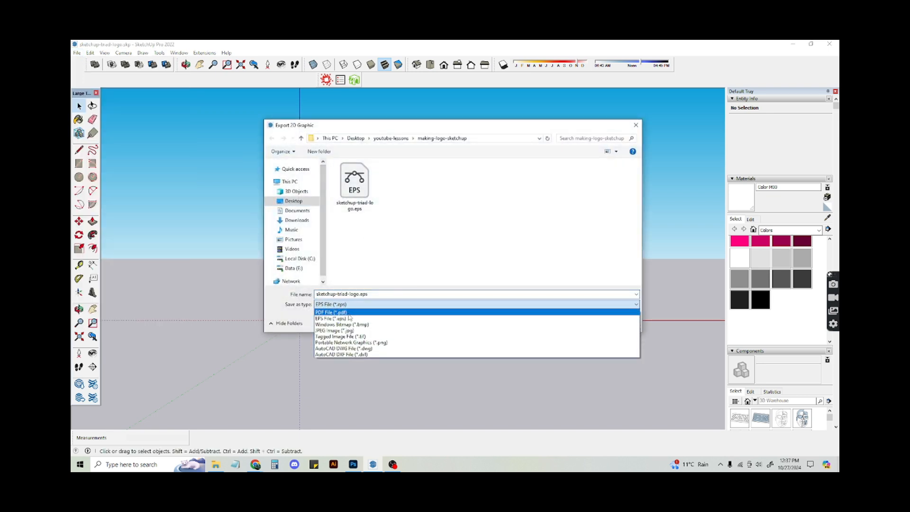
left_click(345, 342)
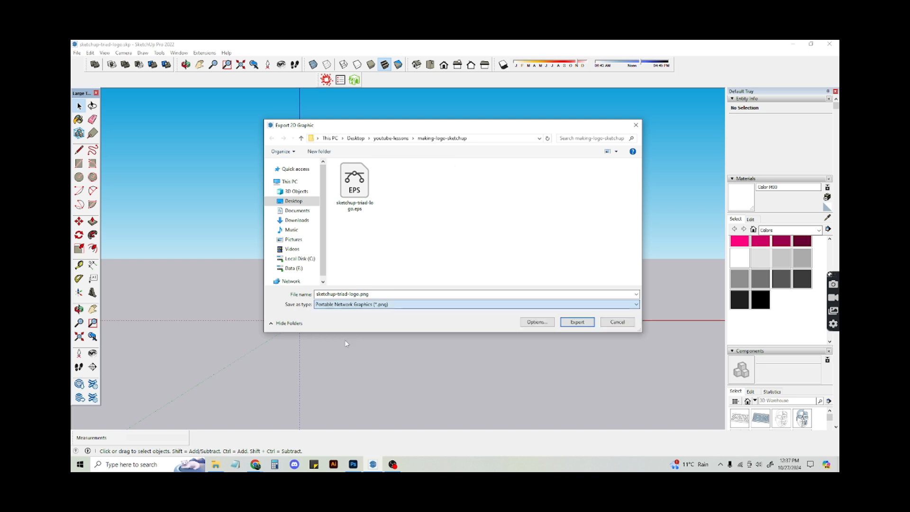
left_click(574, 322)
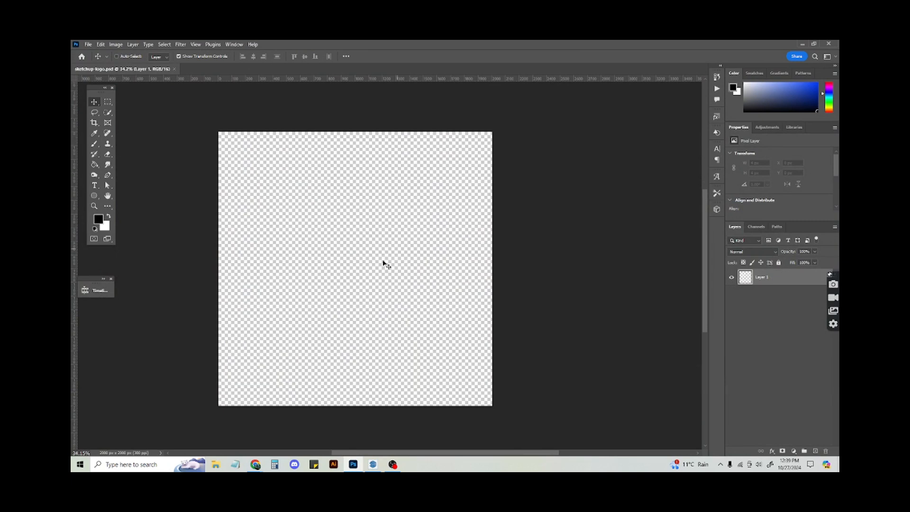
left_click_drag(346, 266, 397, 255)
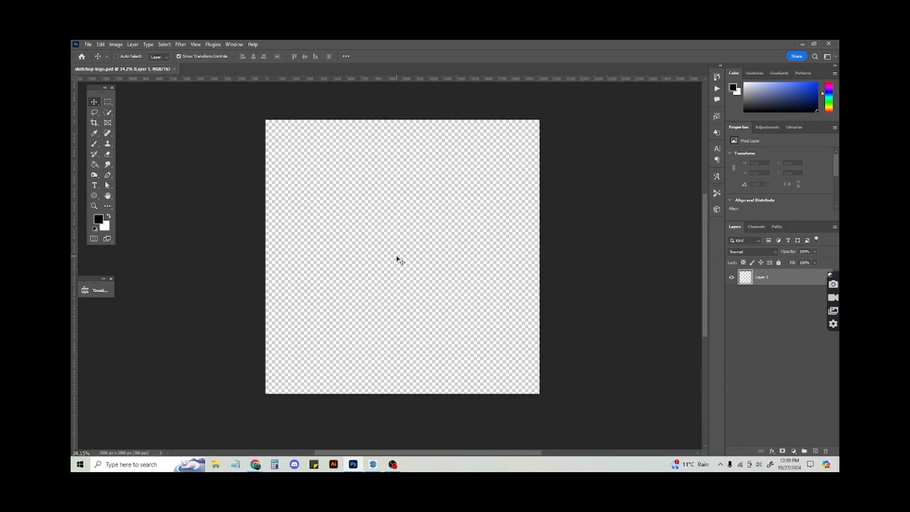
Place the sketchup-triad-logo.eps file from the making-logo-sketchup folder inside youtube-lessons as an embedded object.
left_click(88, 45)
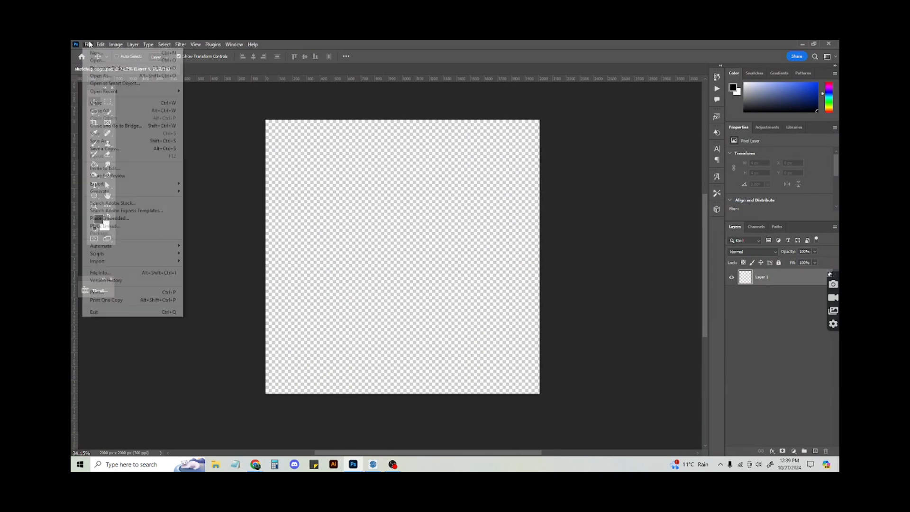
mouse_move(108, 44)
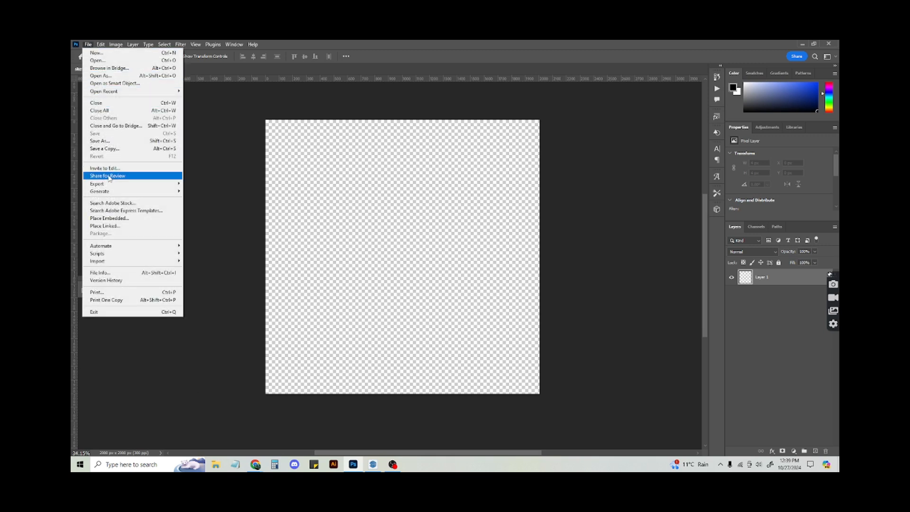
left_click(117, 218)
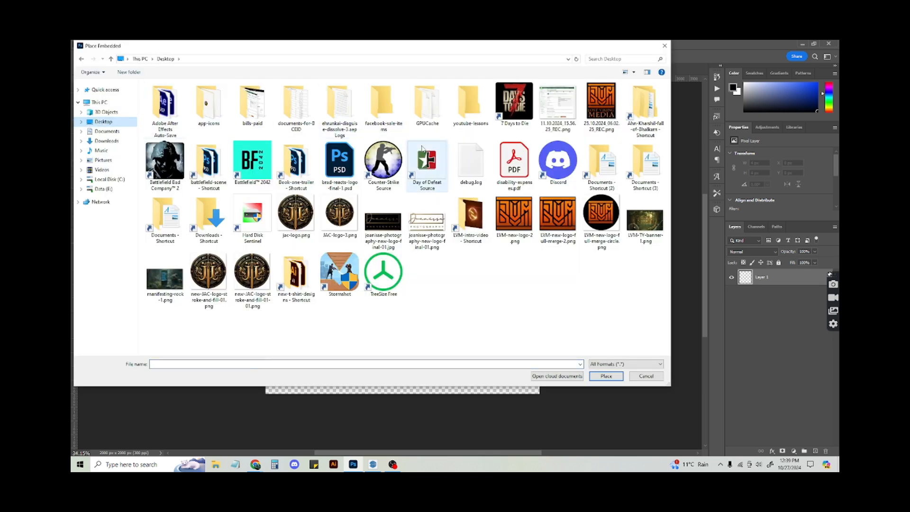
double_click(471, 107)
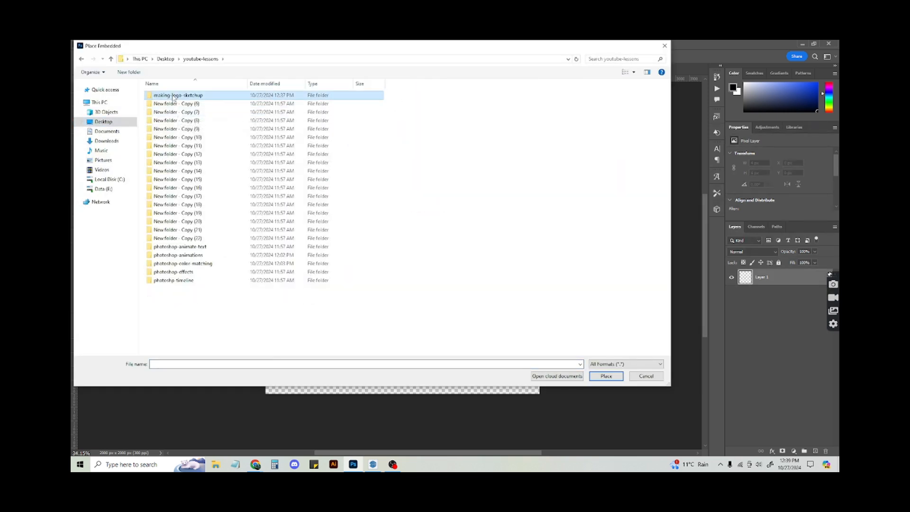
double_click(173, 92)
left_click(264, 112)
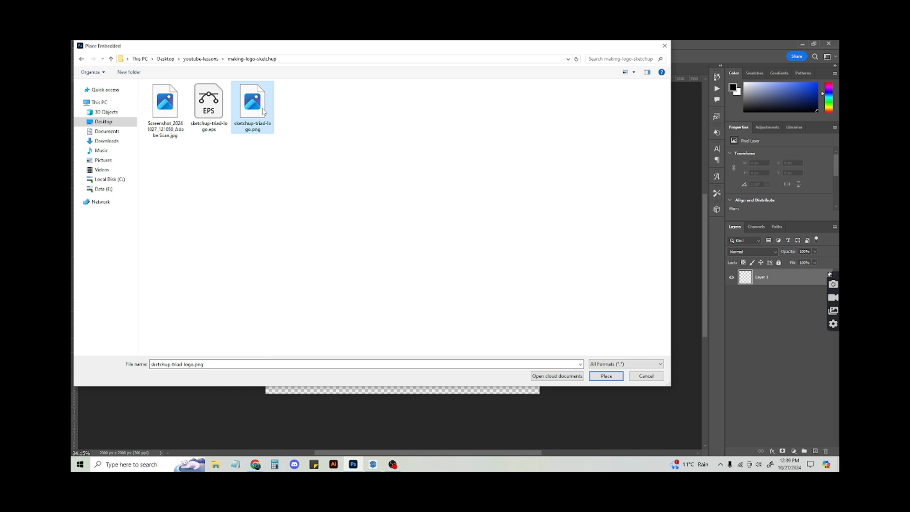
double_click(203, 107)
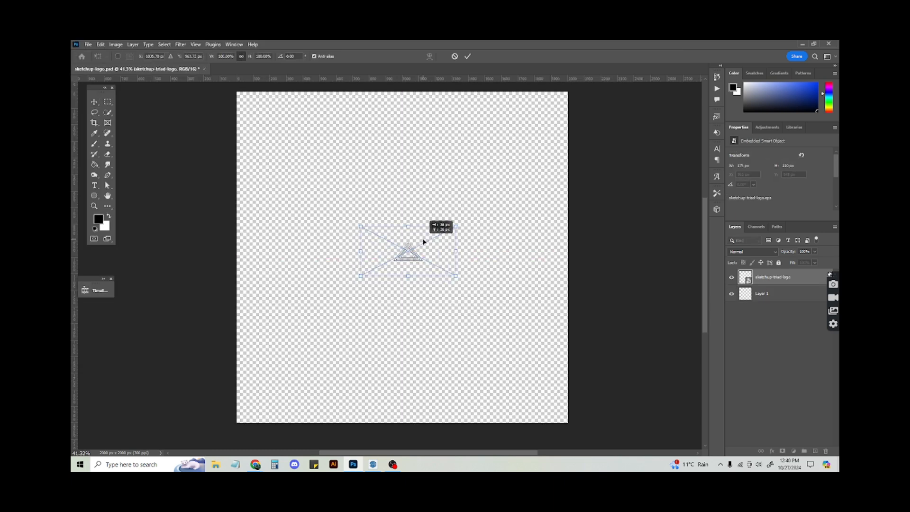
Scale the placed triangle logo proportionally from its centre to about 1880 px wide, nearly filling the canvas width, and commit it.
left_click_drag(449, 232, 607, 209)
scroll(530, 263, "down", 5, "alt")
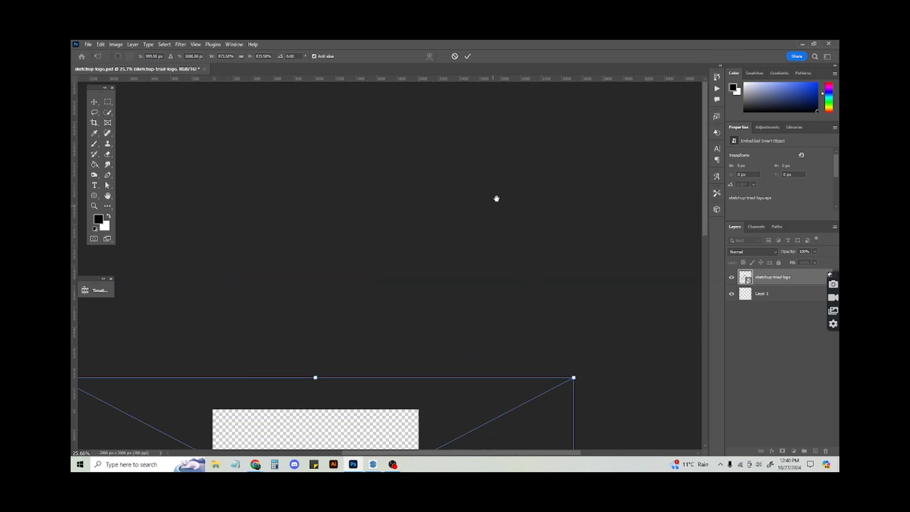
left_click_drag(421, 306, 479, 142)
scroll(500, 177, "down", 3, "alt")
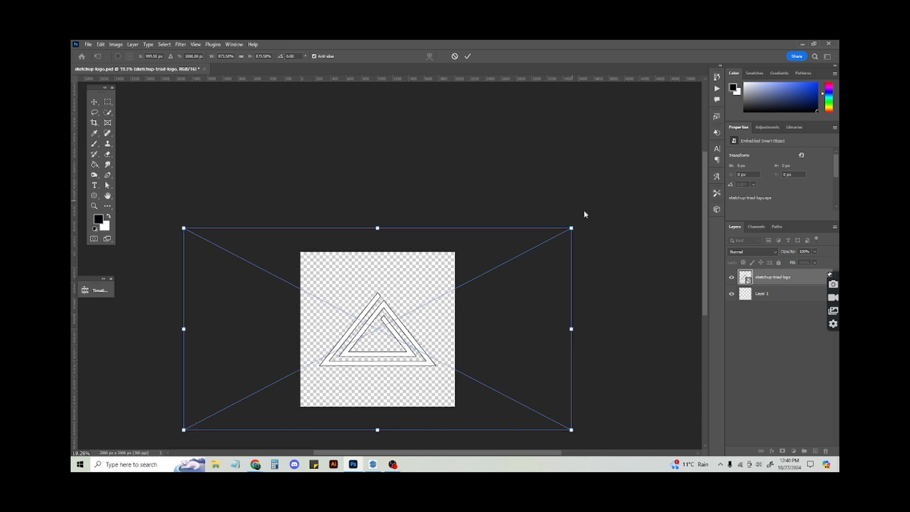
left_click_drag(571, 228, 616, 199, "alt+shift")
key("Return")
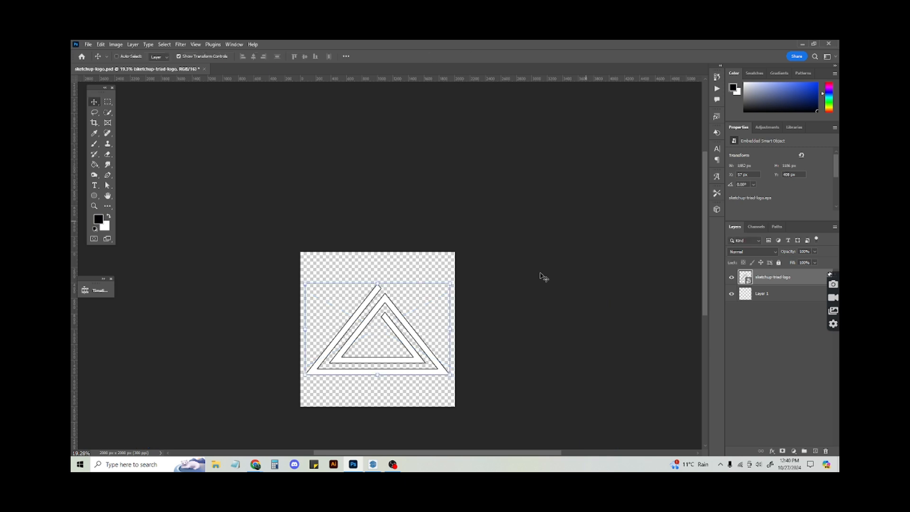
Move the triangle logo straight up to about 270 px below the canvas's upper edge.
scroll(413, 365, "up", 2, "alt")
scroll(424, 302, "up", 3, "alt")
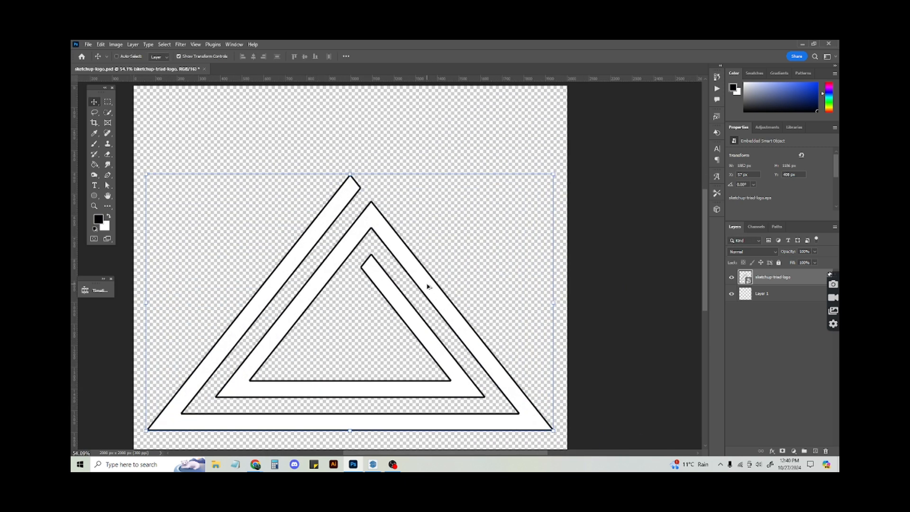
scroll(427, 287, "down", 3, "alt")
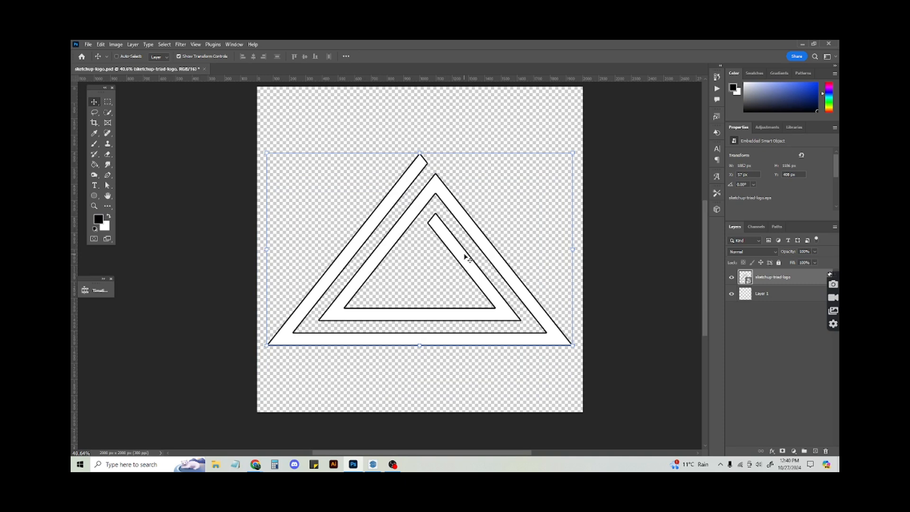
left_click_drag(465, 257, 468, 236)
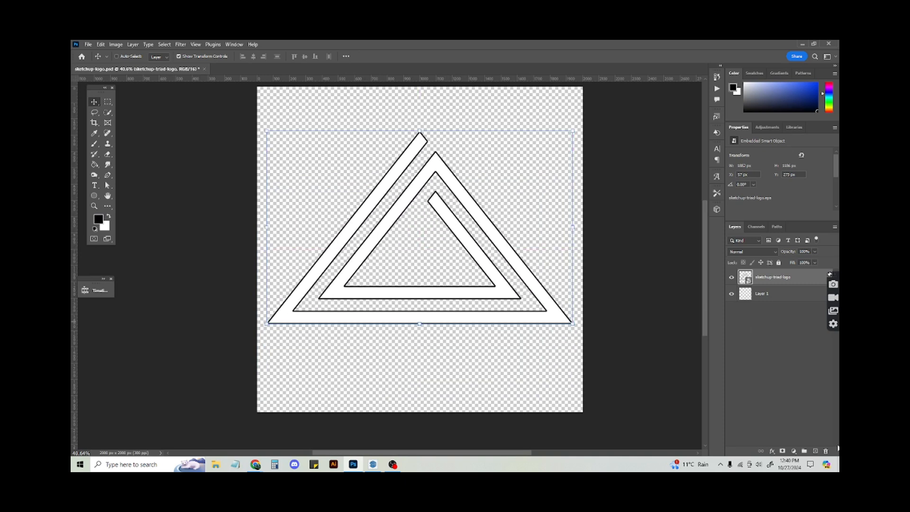
Fill Layer 1, behind the logo, with the black foreground colour.
left_click(756, 294)
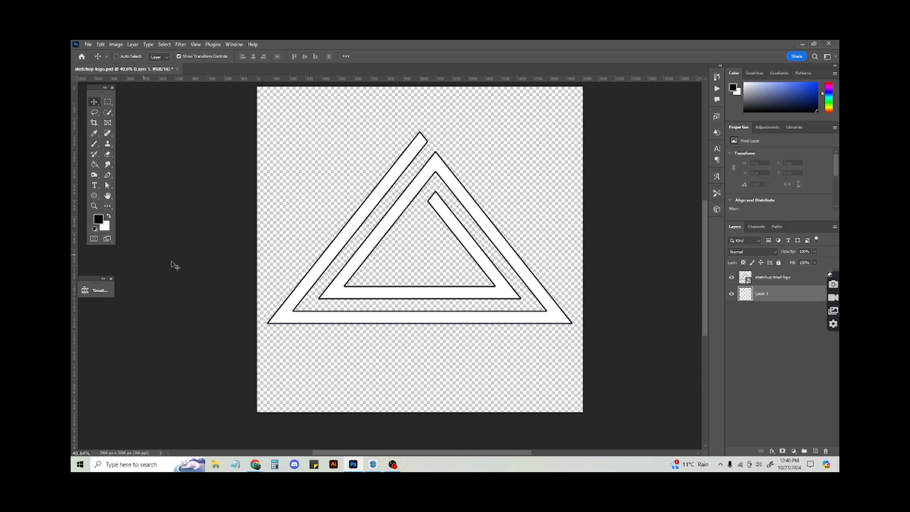
key("alt+BackSpace")
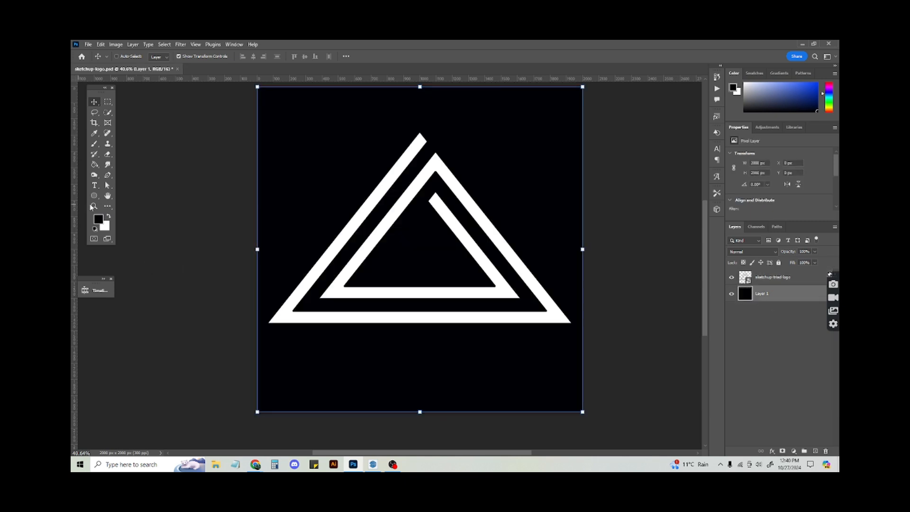
Set the foreground colour to a rich black with CMYK values 60, 40, 40 and 100.
left_click(99, 219)
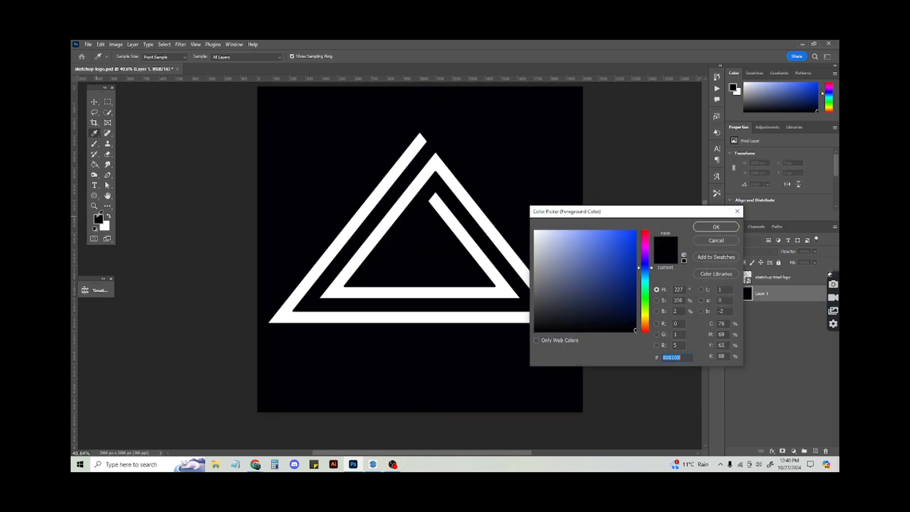
left_click(726, 323)
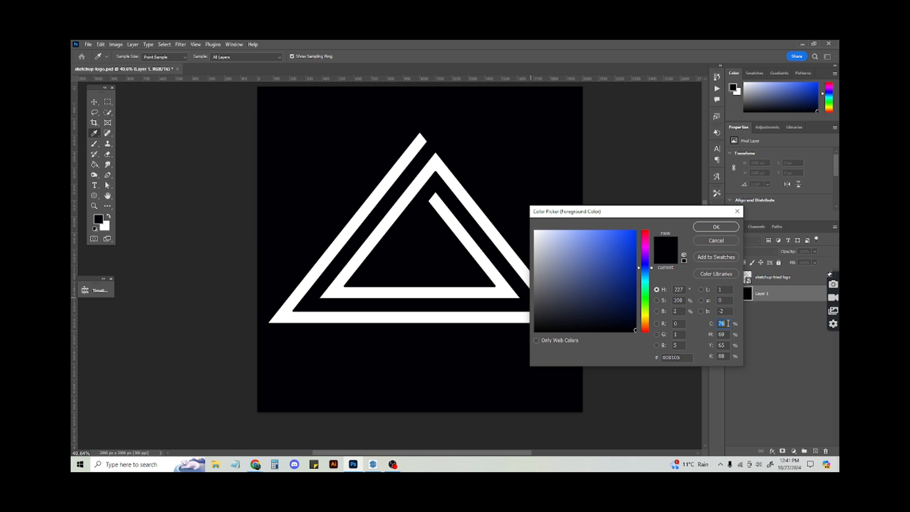
type("60")
key("Tab")
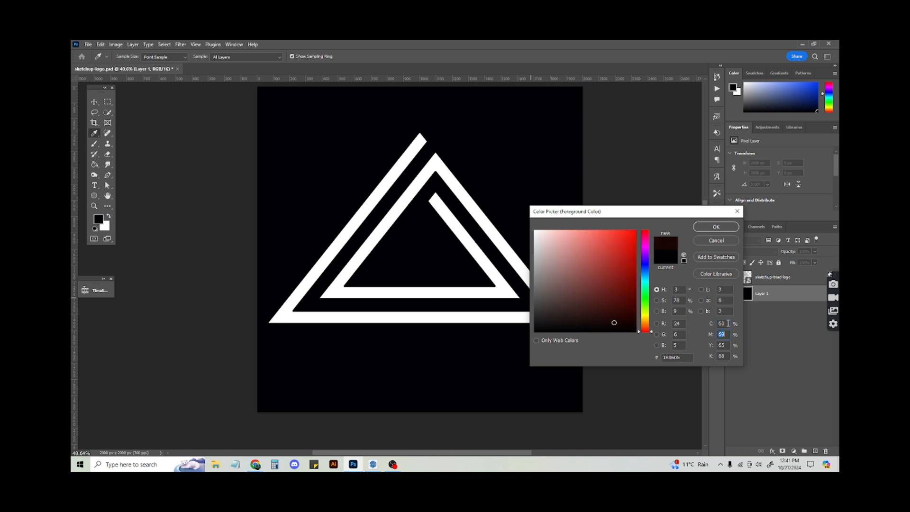
type("40")
key("Tab")
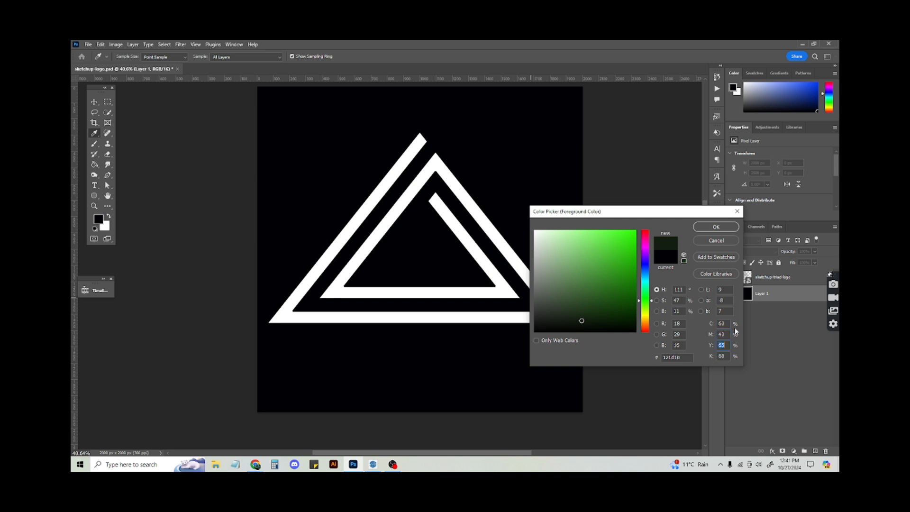
type("40")
key("Tab")
type("100")
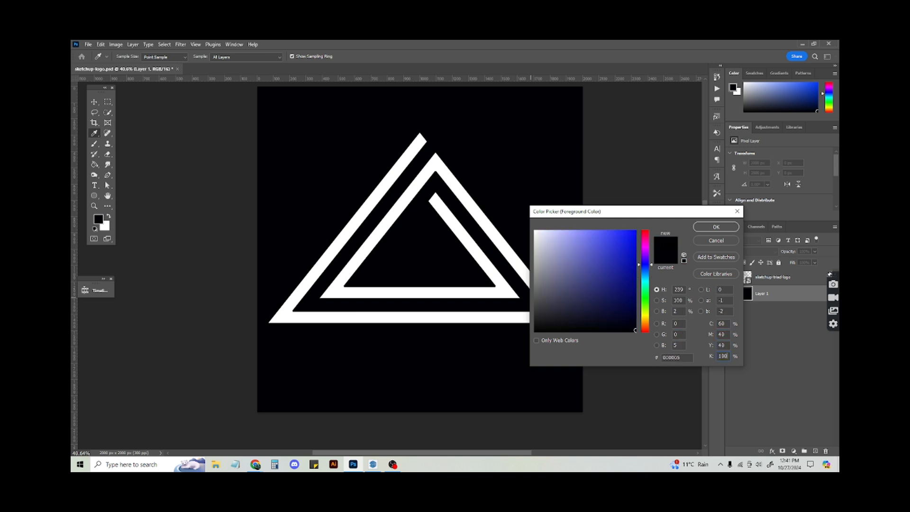
key("Return")
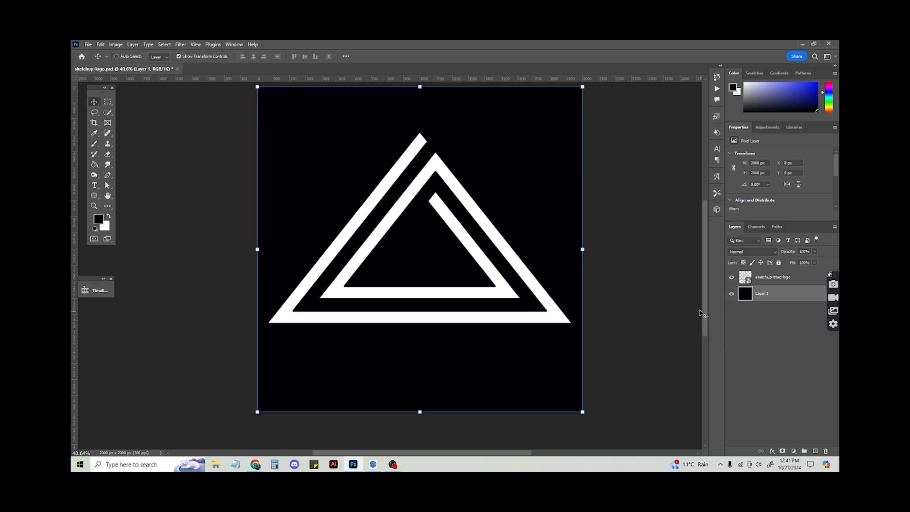
Save the document as a new Photoshop file named triad-logo in the new-t-shirt-designs folder.
left_click(619, 288)
key("ctrl+minus")
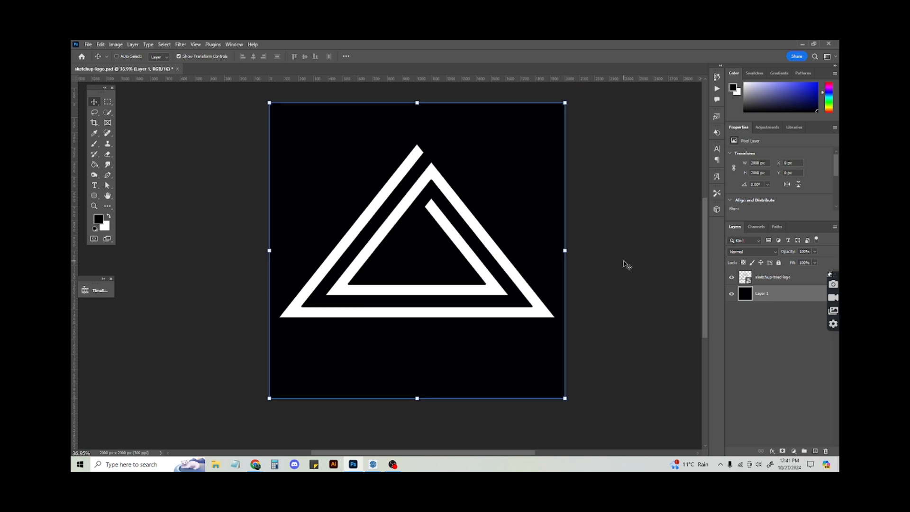
scroll(606, 235, "right", 2)
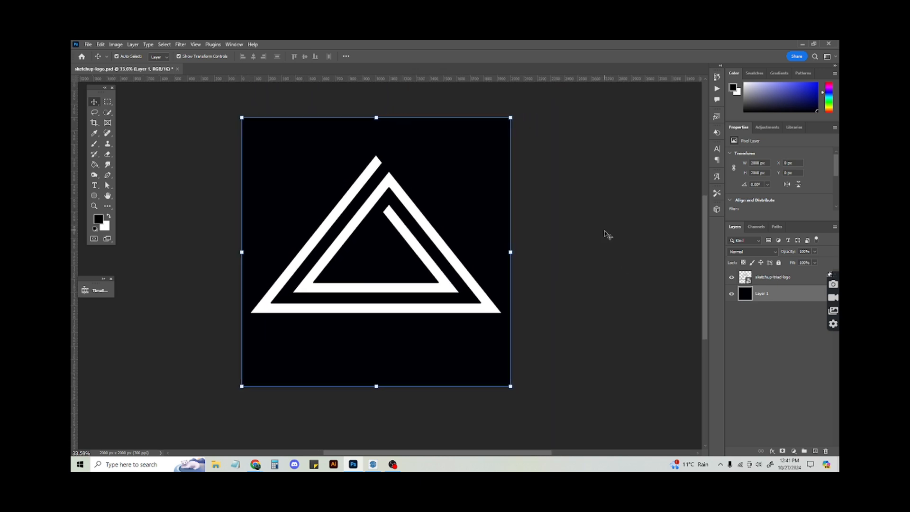
scroll(601, 248, "up", 1)
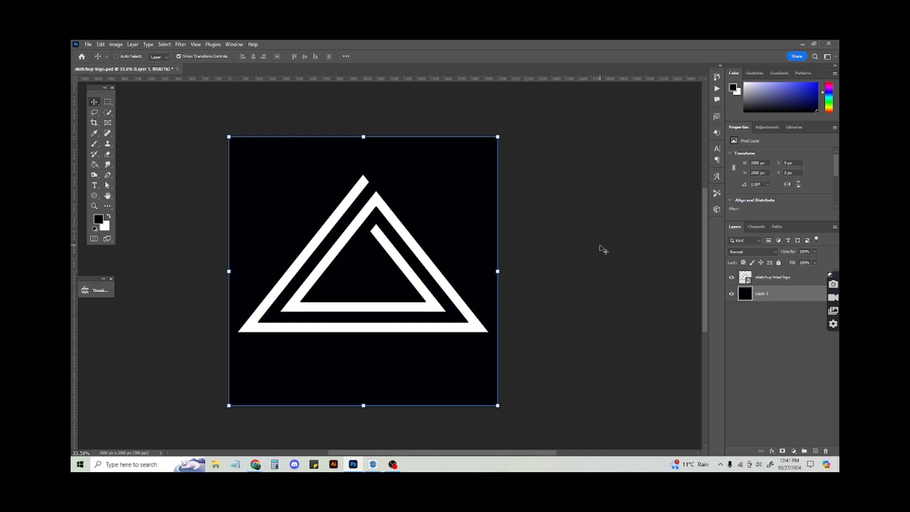
key("ctrl+s")
key("ctrl+shift+s")
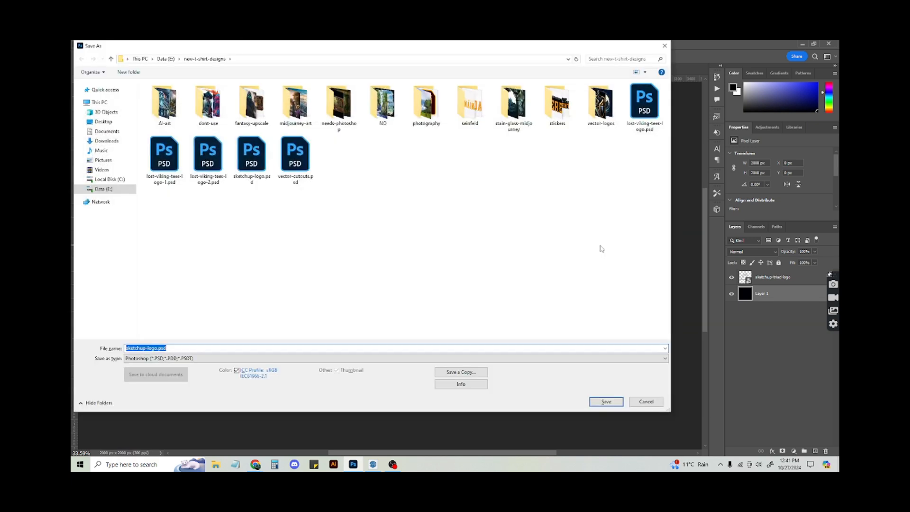
type("triad-logo")
key("Return")
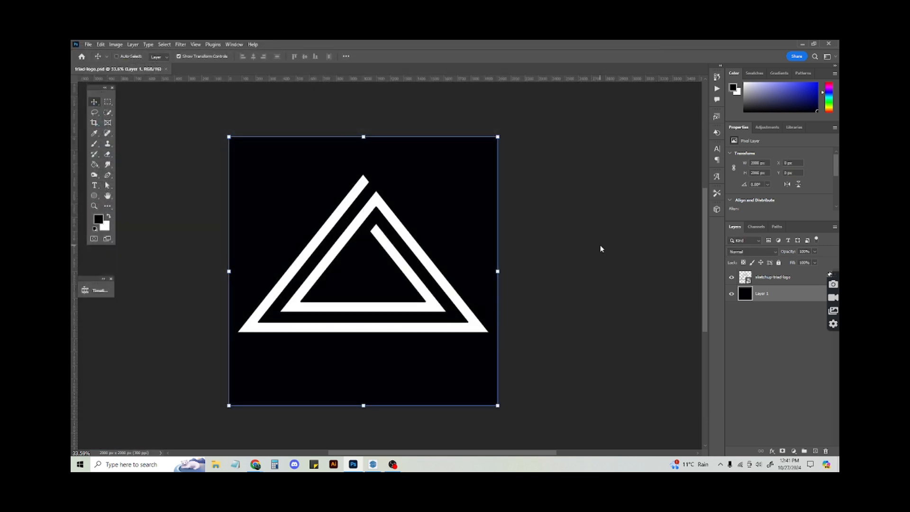
Lock the black background layer, then hide and show it again to check the logo's outline.
left_click(780, 262)
scroll(313, 266, "up", 2, "alt")
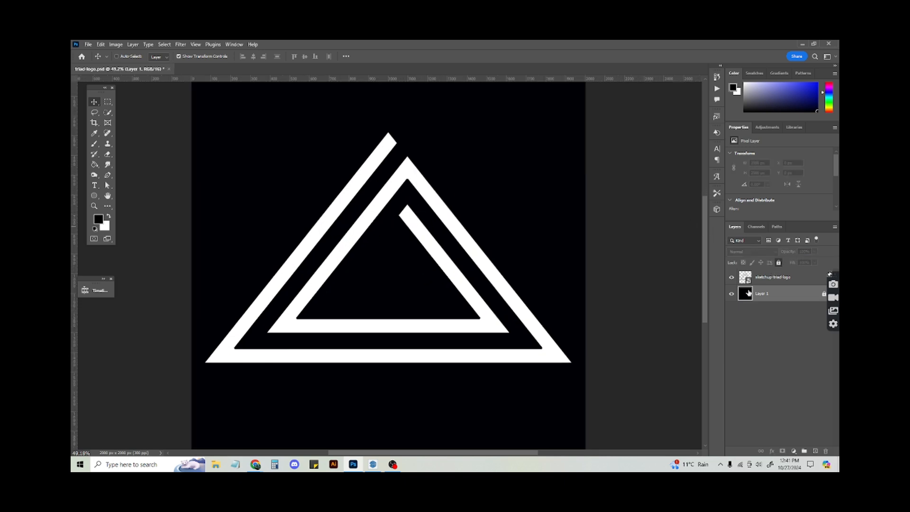
left_click(733, 295)
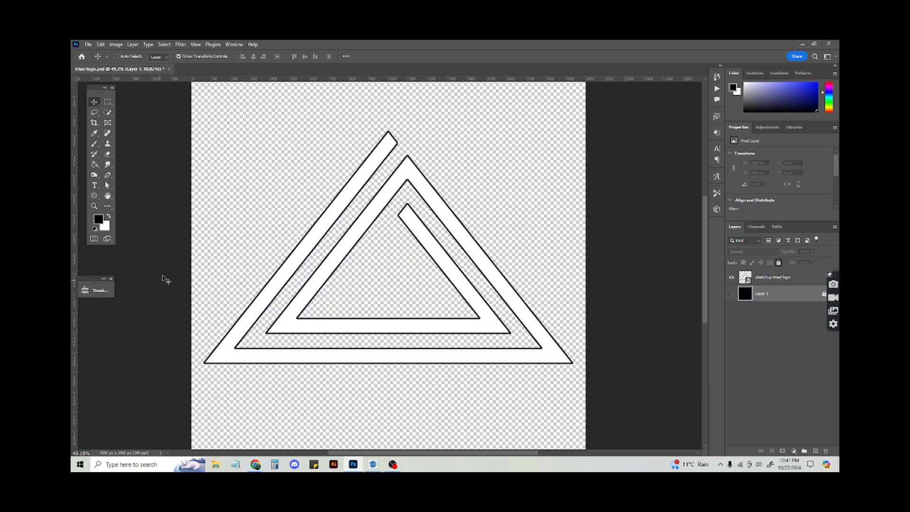
left_click(731, 294)
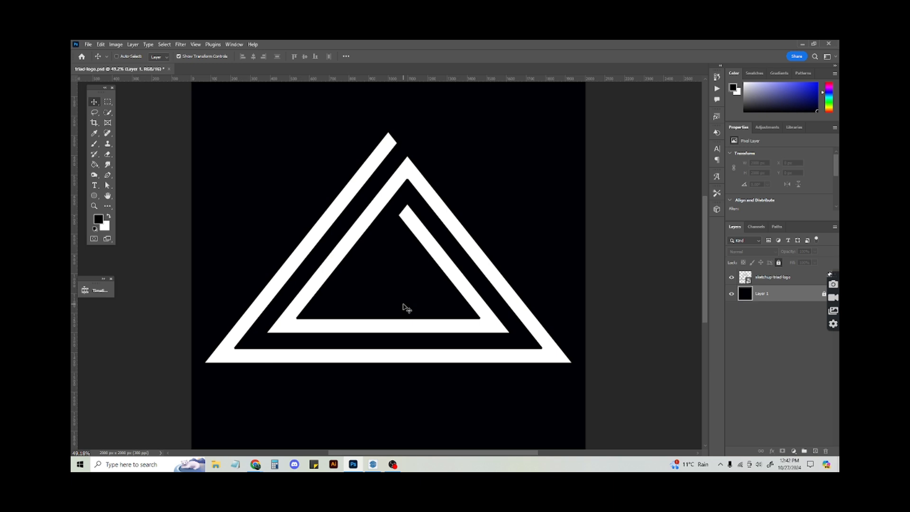
Move the sketchup-triad-logo layer straight up to about 160 px below the canvas's upper edge.
left_click(782, 278)
scroll(503, 241, "down", 1, "alt")
scroll(504, 241, "down", 1, "alt")
left_click_drag(470, 246, 475, 226)
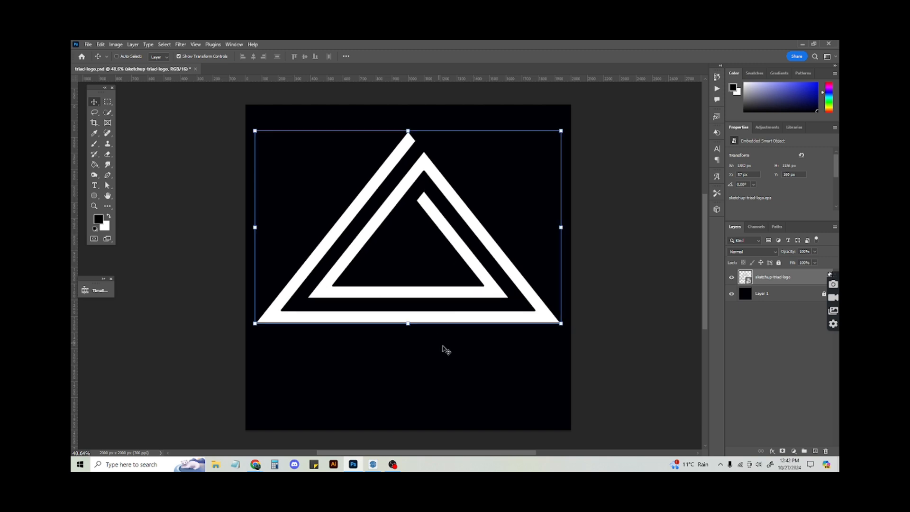
Add the text TRIAD CREATIVE in white (ffffff) on the black area below the triangle.
scroll(459, 355, "up", 2, "alt")
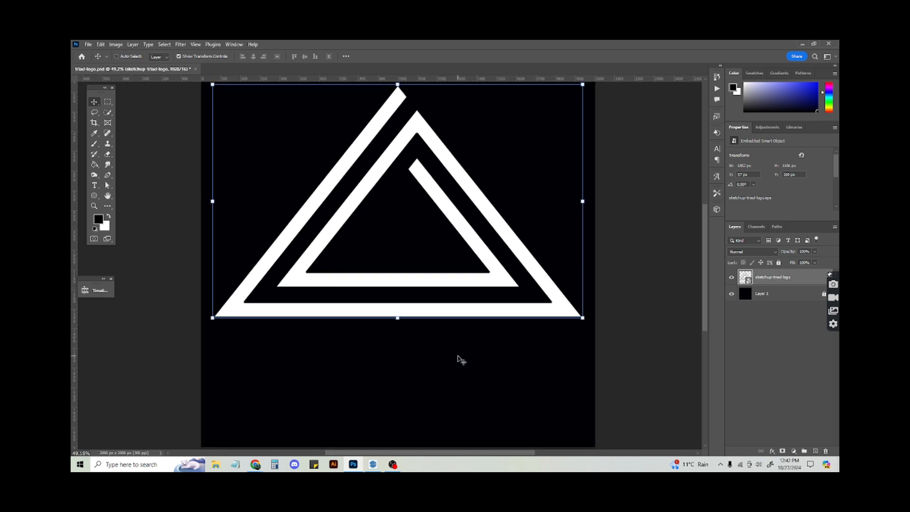
key("t")
left_click(340, 363)
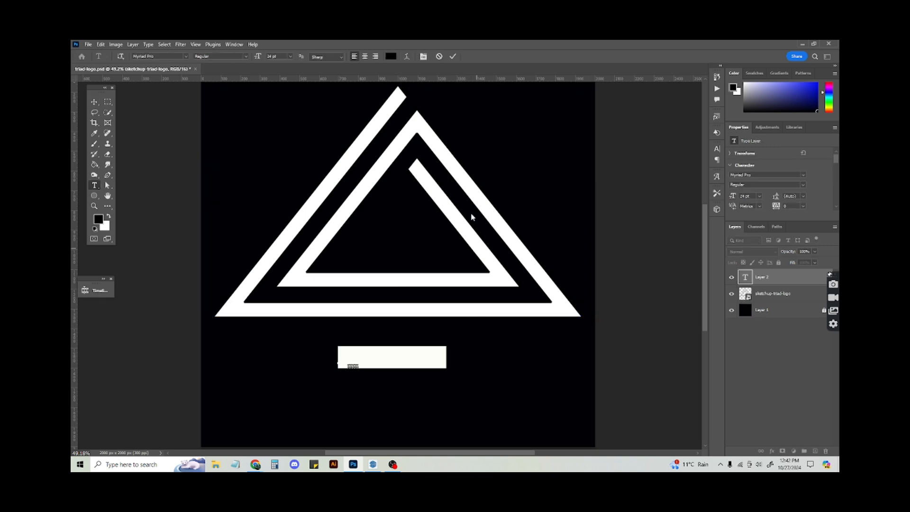
left_click(389, 56)
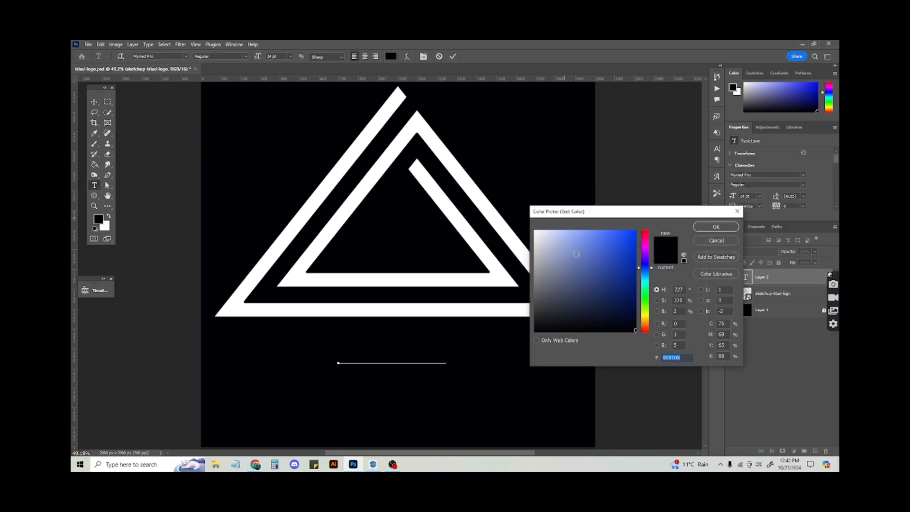
type("ffffff")
left_click(728, 229)
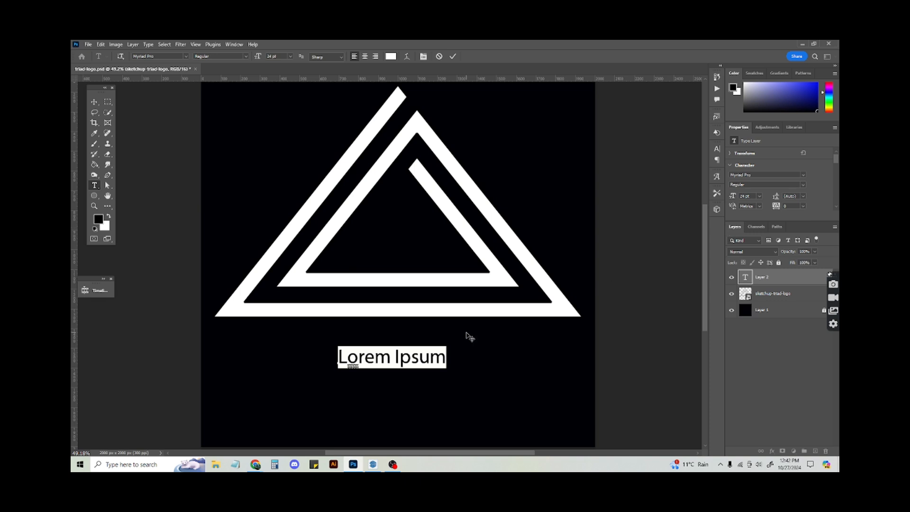
type("TRIAD CREATIVE")
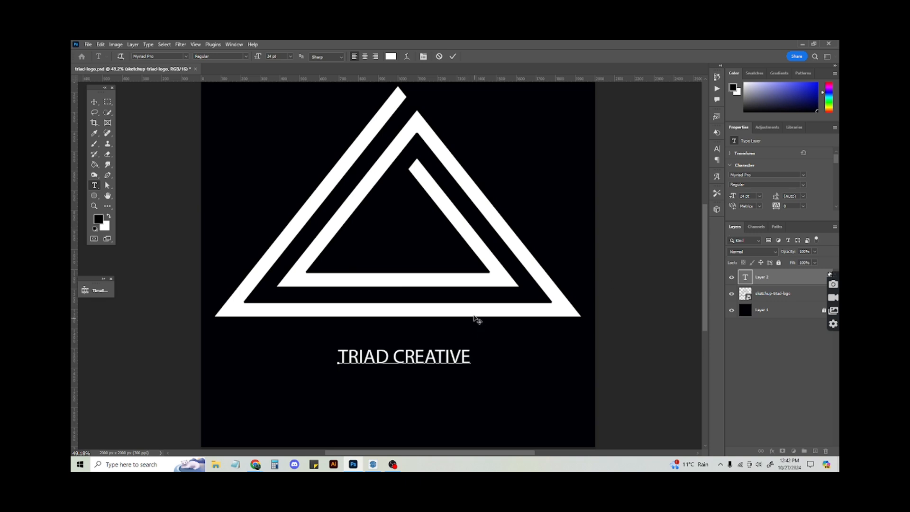
left_click(96, 102)
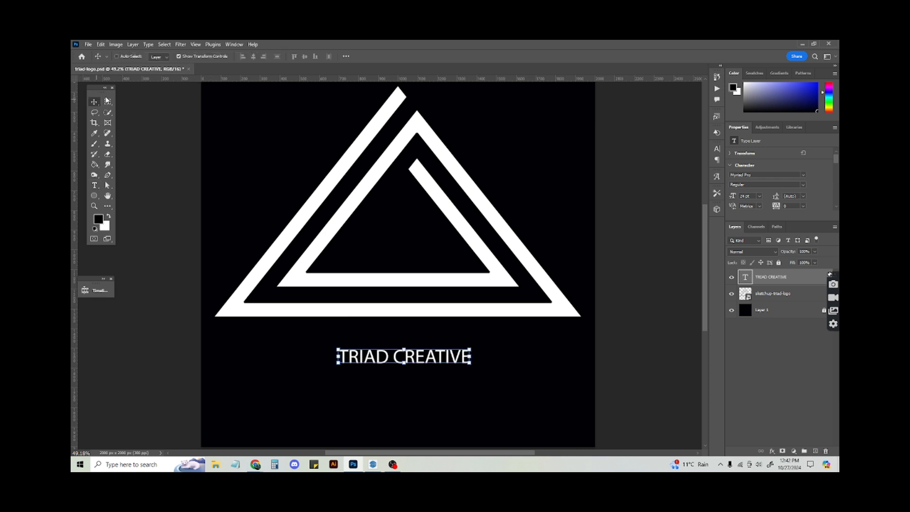
Change the TRIAD CREATIVE lettering's font to Montserrat Thin.
double_click(375, 365)
key("ctrl+a")
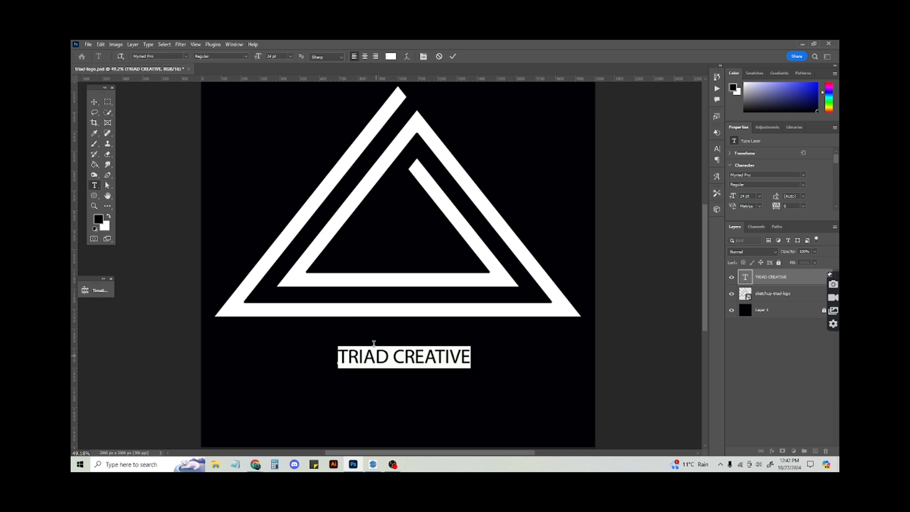
left_click(186, 57)
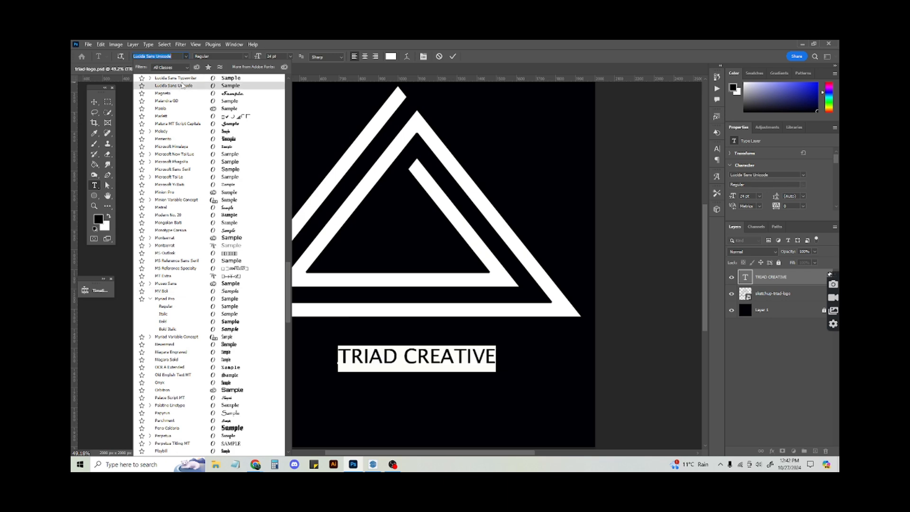
scroll(187, 93, "up", 1)
scroll(187, 93, "up", 12)
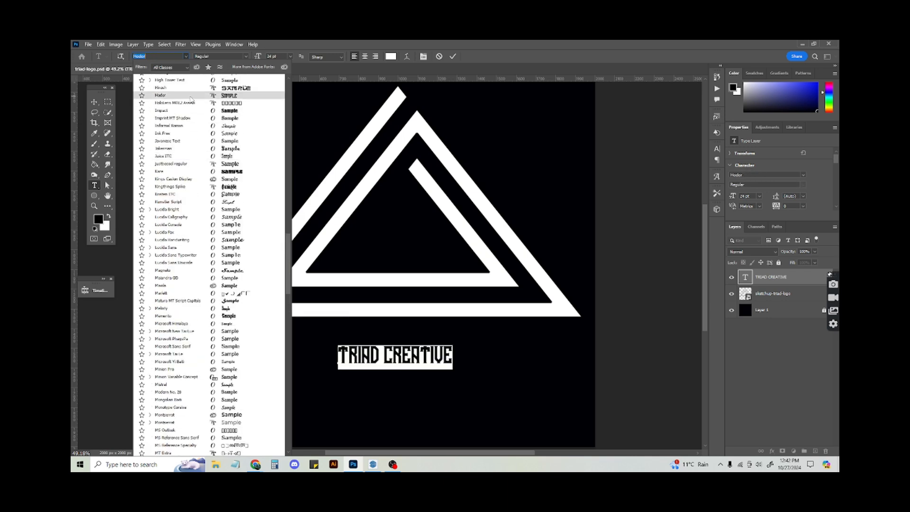
scroll(202, 123, "up", 20)
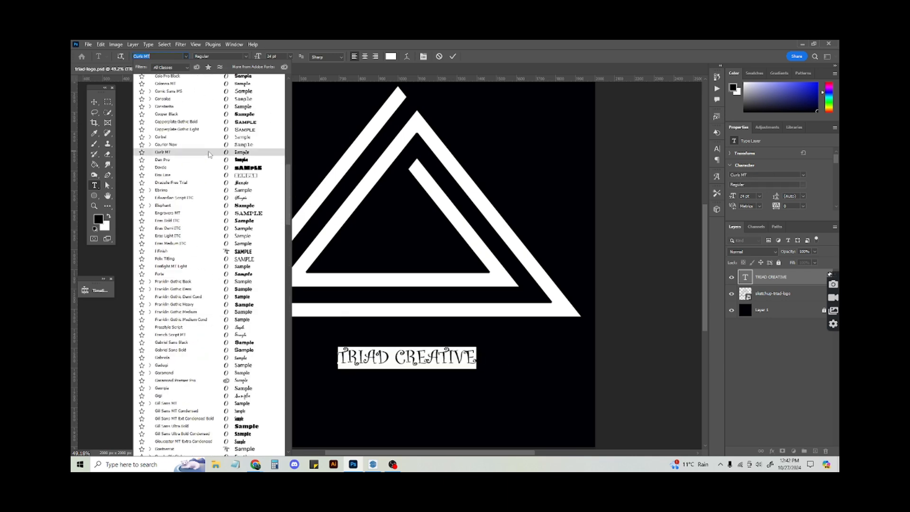
scroll(199, 156, "up", 10)
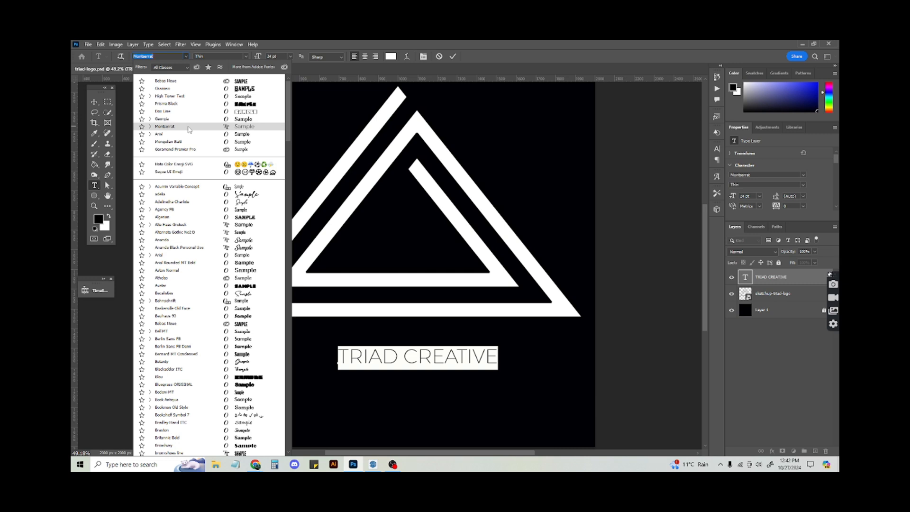
left_click(189, 127)
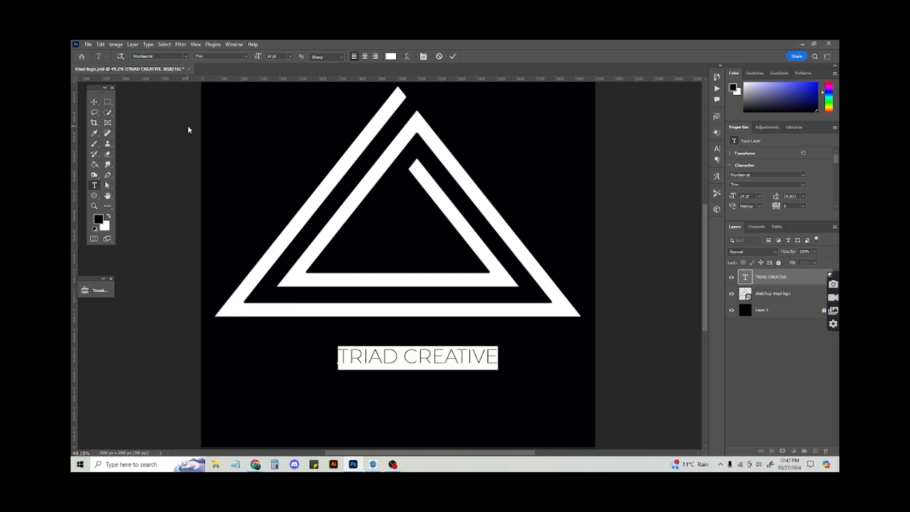
left_click(94, 102)
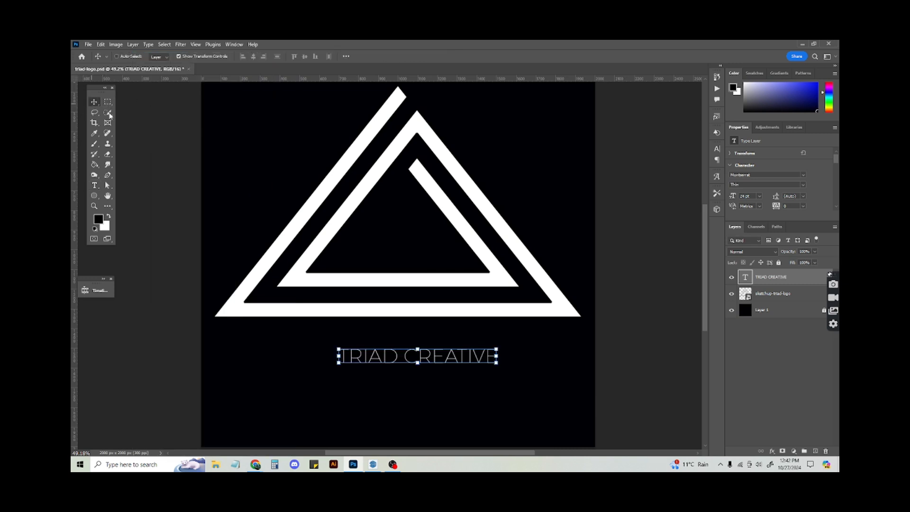
Enlarge the TRIAD CREATIVE lettering to about 232%, matching the triangle's base width, and centre it horizontally on the canvas.
left_click_drag(496, 349, 577, 303, "alt")
left_click_drag(495, 358, 476, 356)
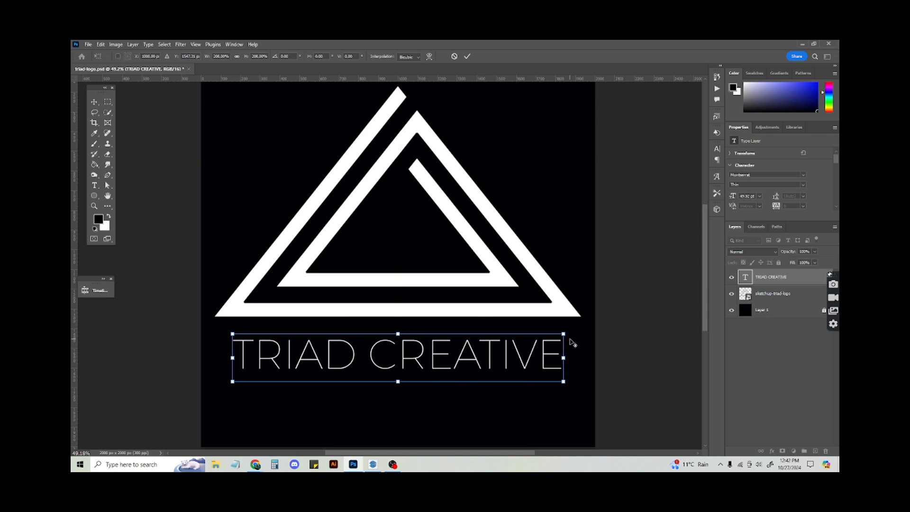
left_click_drag(564, 334, 582, 312, "alt")
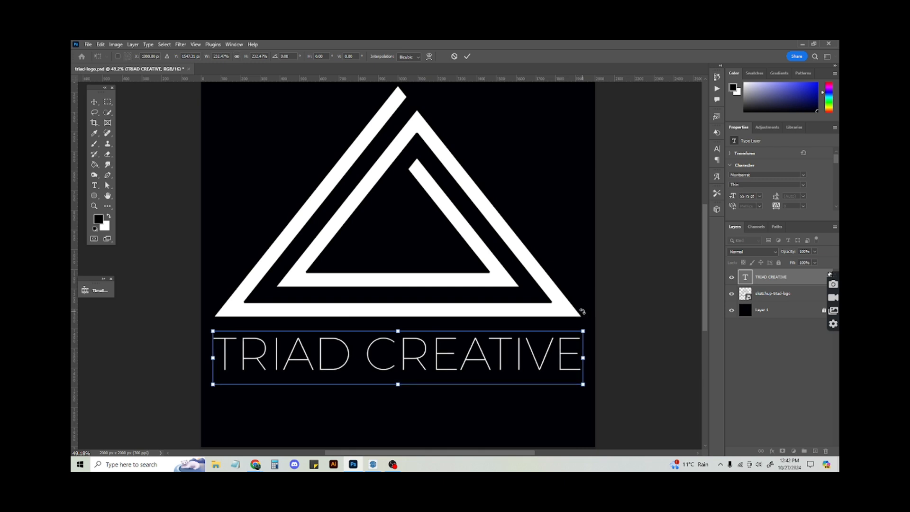
Move the TRIAD CREATIVE lettering down about 59 px to widen the gap below the triangle, and save the document.
scroll(444, 388, "up", 2, "alt")
left_click_drag(453, 351, 455, 368)
scroll(386, 275, "down", 2, "alt")
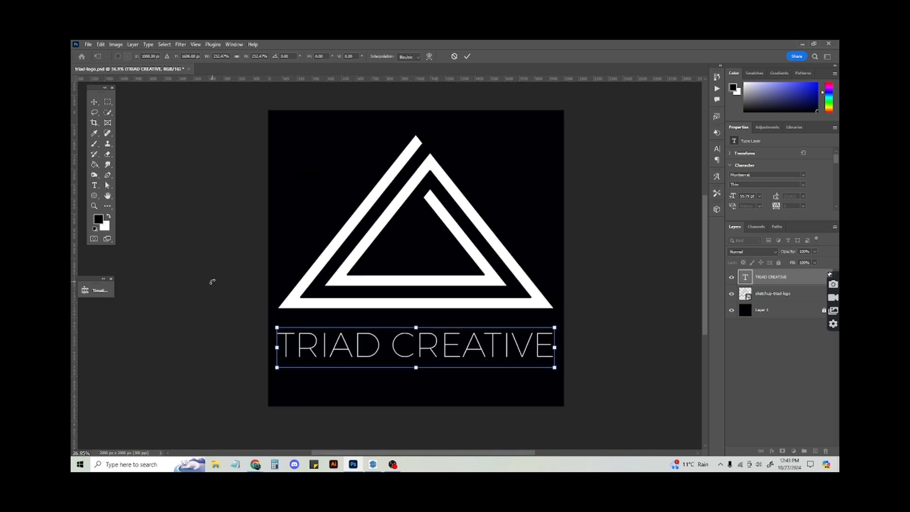
left_click(94, 102)
left_click_drag(239, 269, 254, 274)
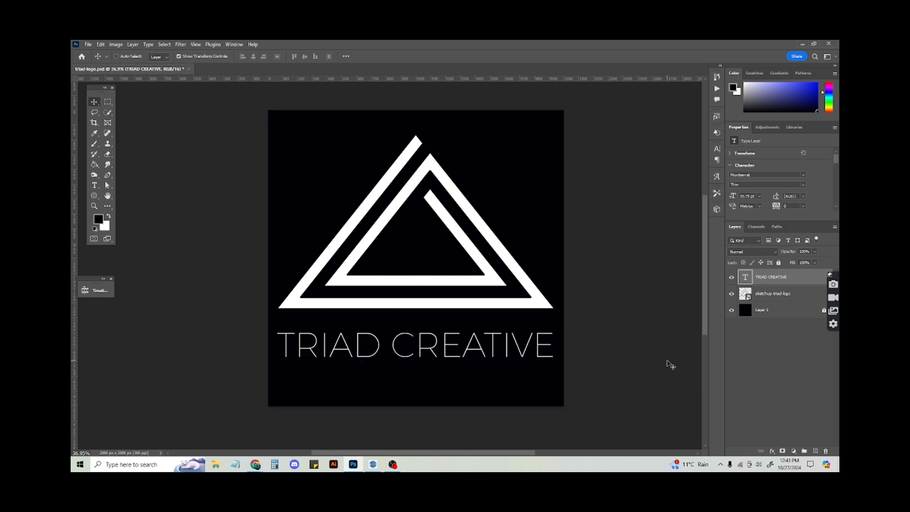
key("ctrl+s")
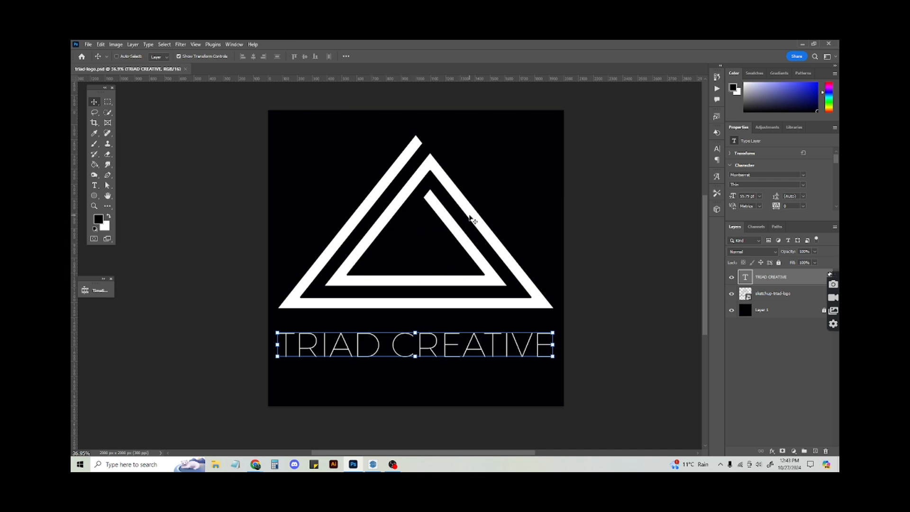
Add a white letter C as a new text layer inside the inner triangle.
scroll(467, 205, "up", 3, "alt")
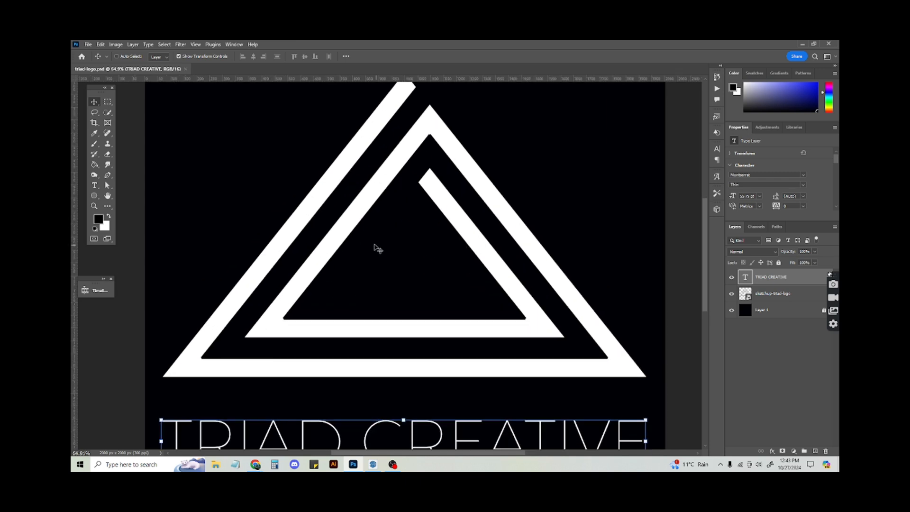
key("t")
left_click(407, 258)
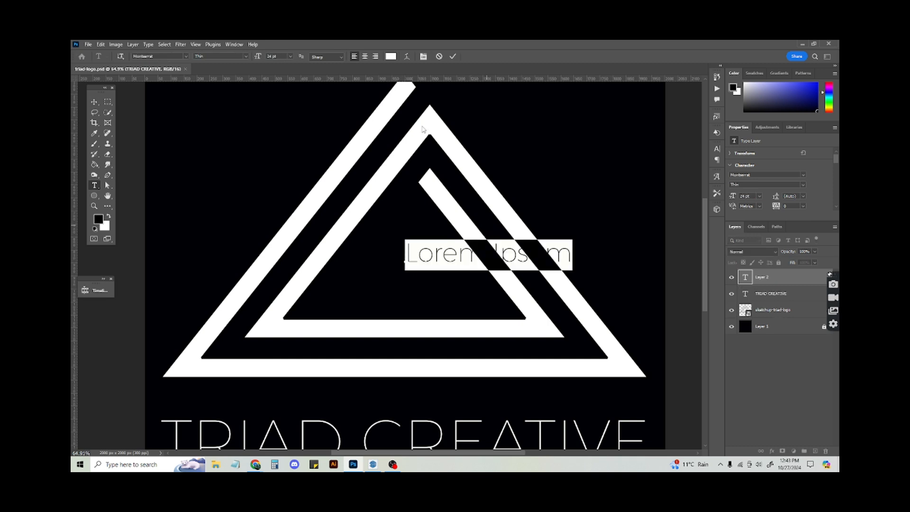
left_click(186, 56)
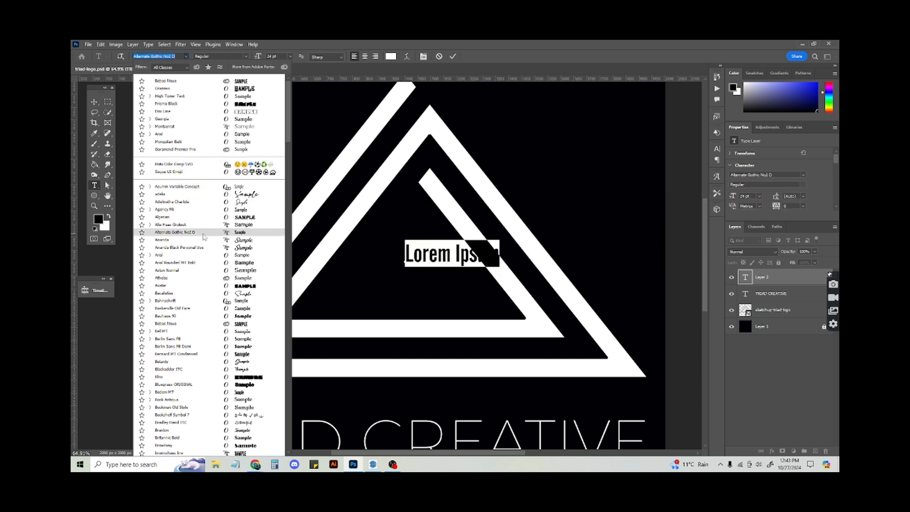
left_click(453, 260)
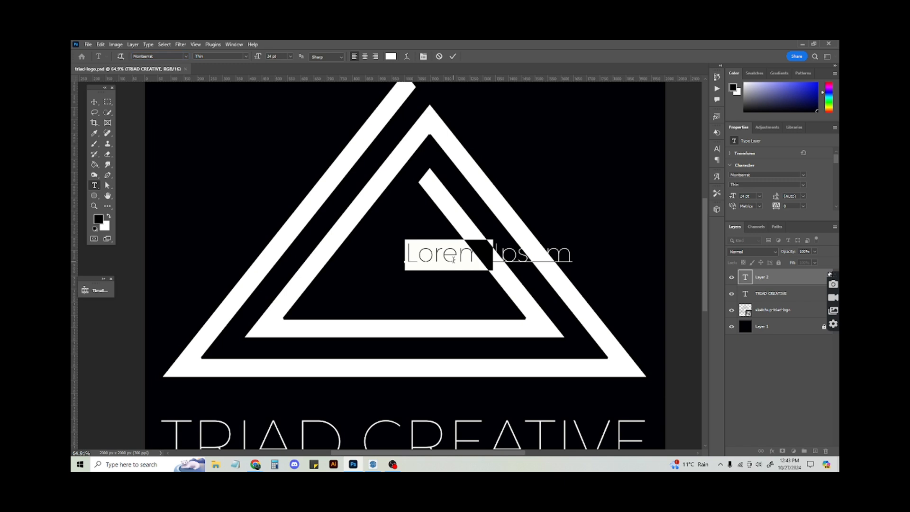
triple_click(454, 259)
key("BackSpace")
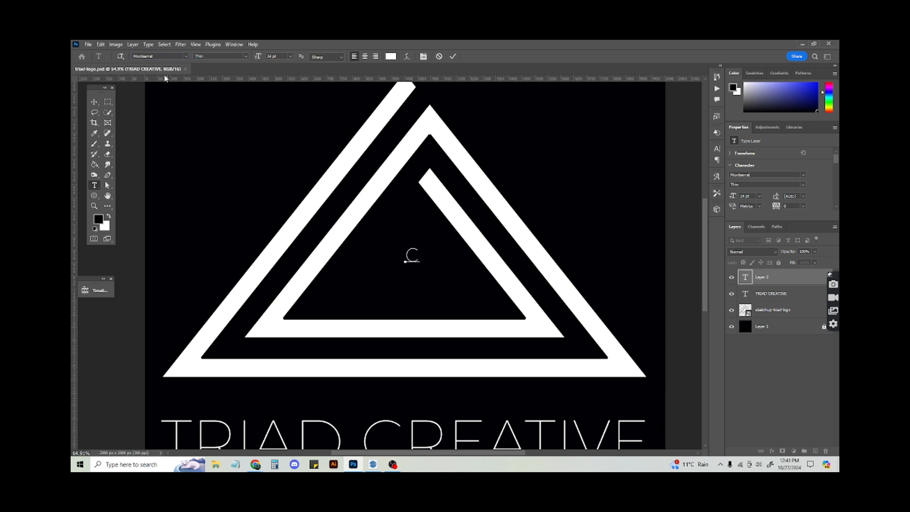
left_click(94, 102)
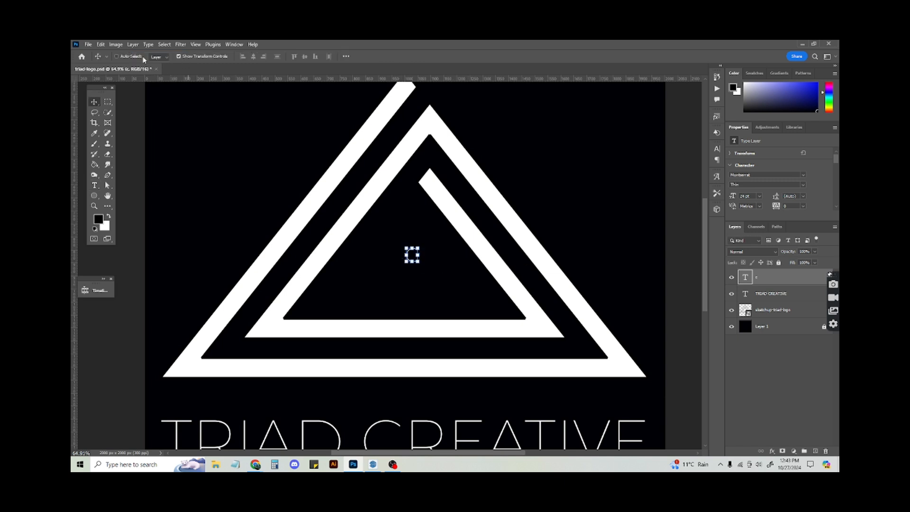
Preview different fonts on the letter C and set it to Castellar.
scroll(412, 256, "up", 3, "alt")
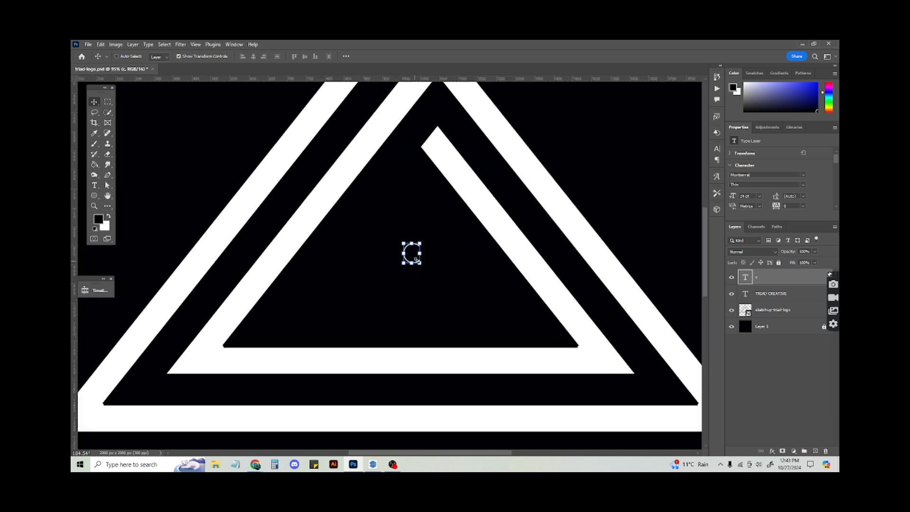
double_click(411, 253)
scroll(386, 184, "down", 3, "alt")
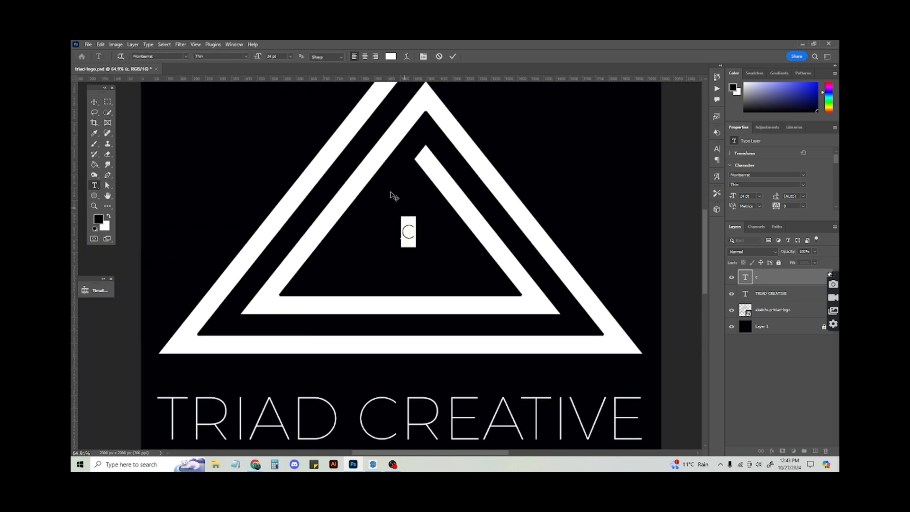
left_click(186, 56)
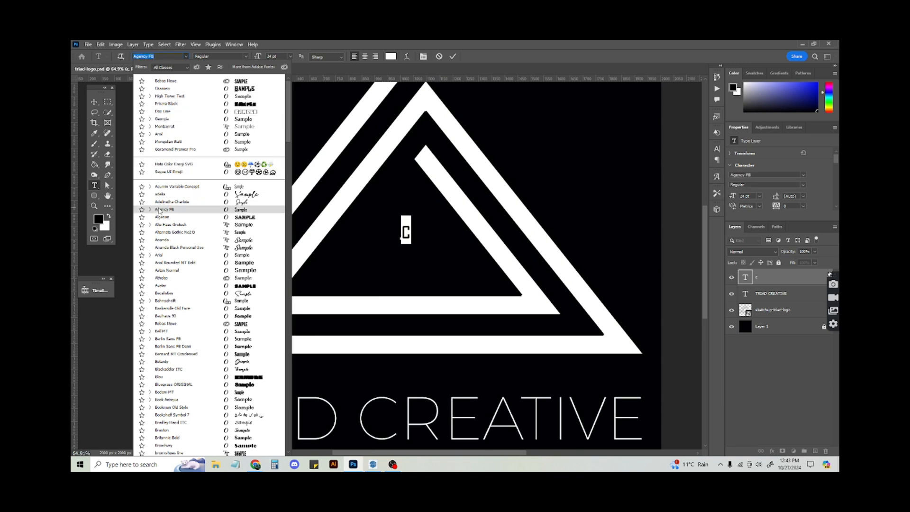
key("Down")
key("Down")
key("Down")
key("Down")
key("Down")
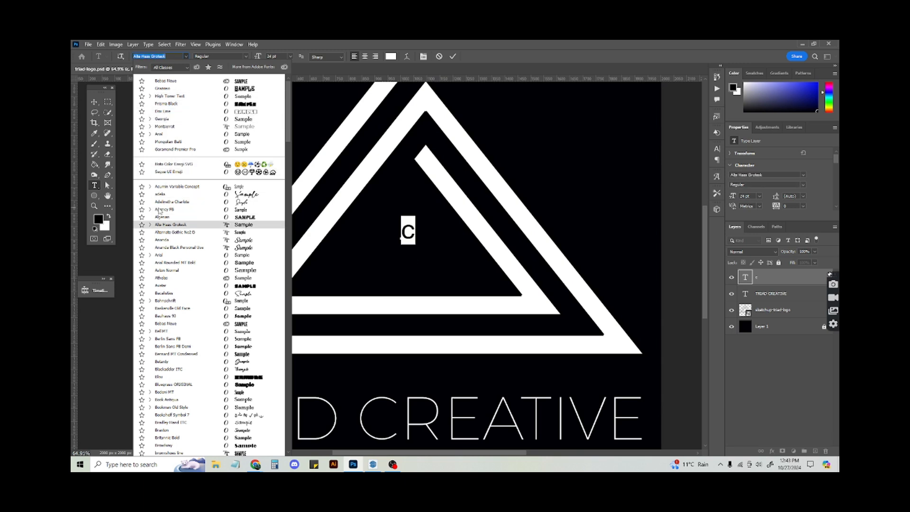
key("Down")
key("Down")
key("Down")
key("Down")
key("Down")
key("Down")
key("Down")
key("Down")
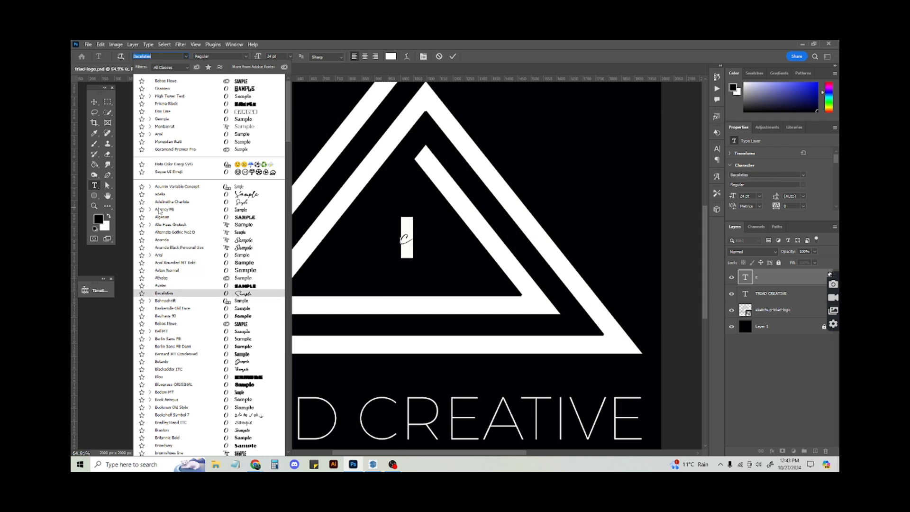
key("Down")
key("Down")
key("Down")
key("Down")
key("Down")
key("Down")
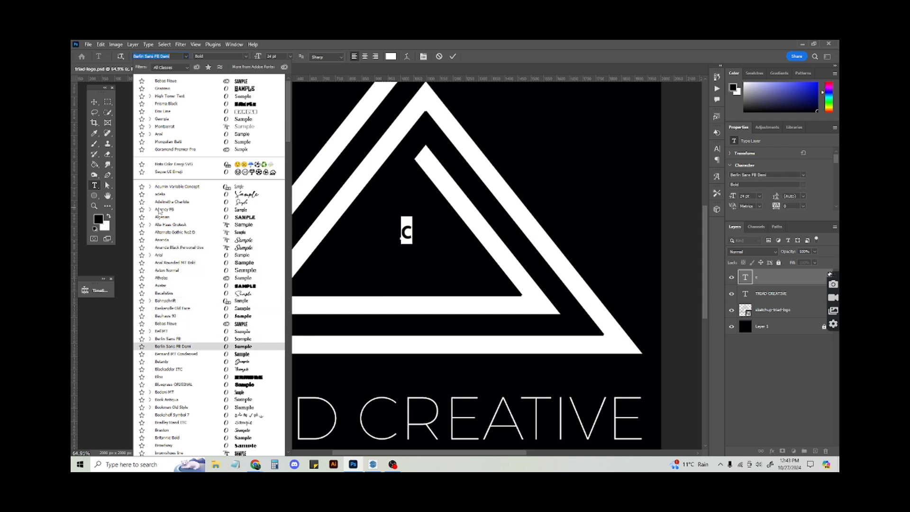
key("Down")
key("Down")
key("Down")
key("Down")
key("Down")
key("Down")
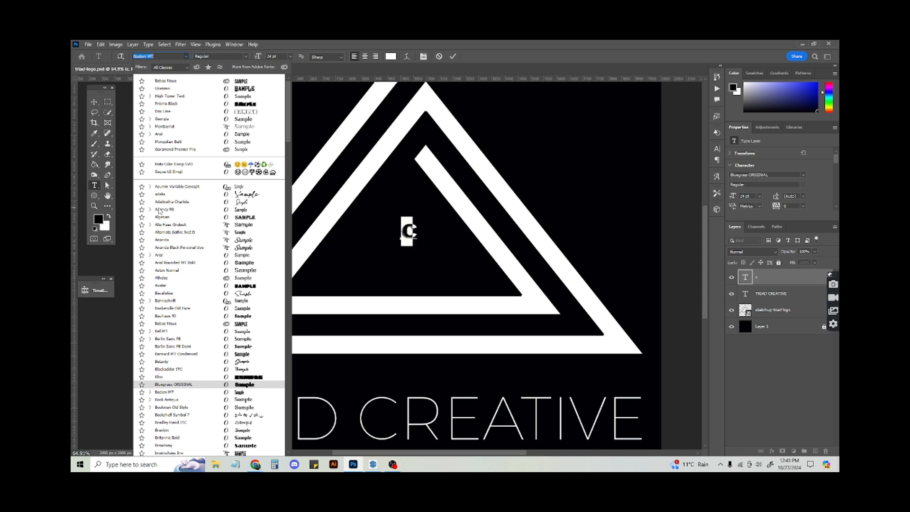
key("Down")
key("Down")
key("Down")
key("Down")
key("Down")
key("Down")
key("Down")
key("Down")
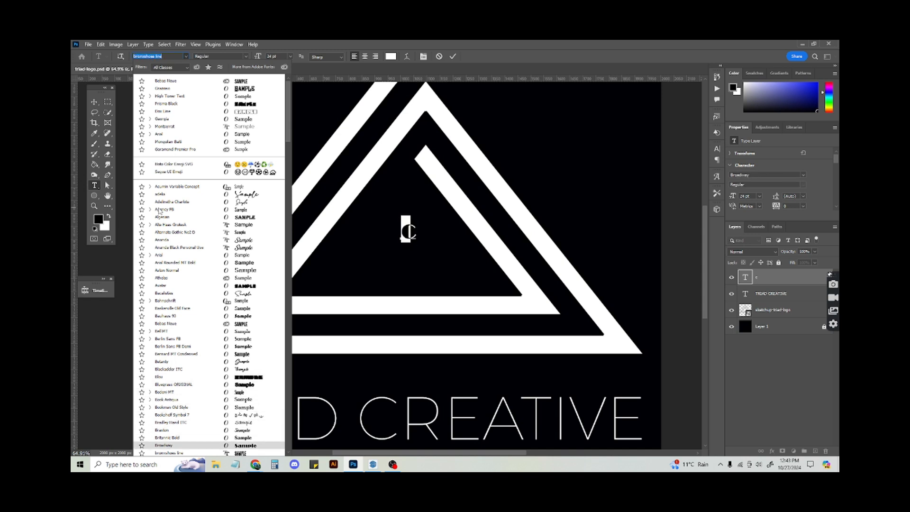
key("Up")
key("Up")
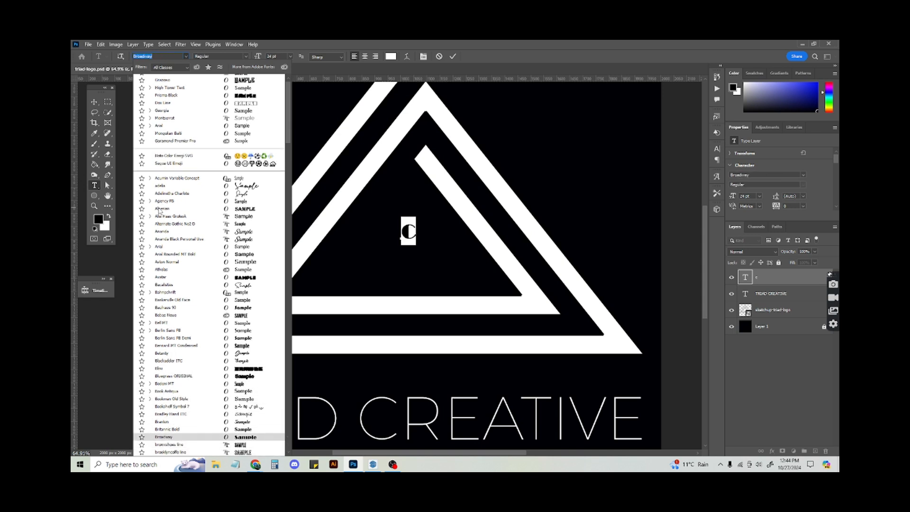
key("Down")
key("Down")
key("Down")
key("Down")
key("Down")
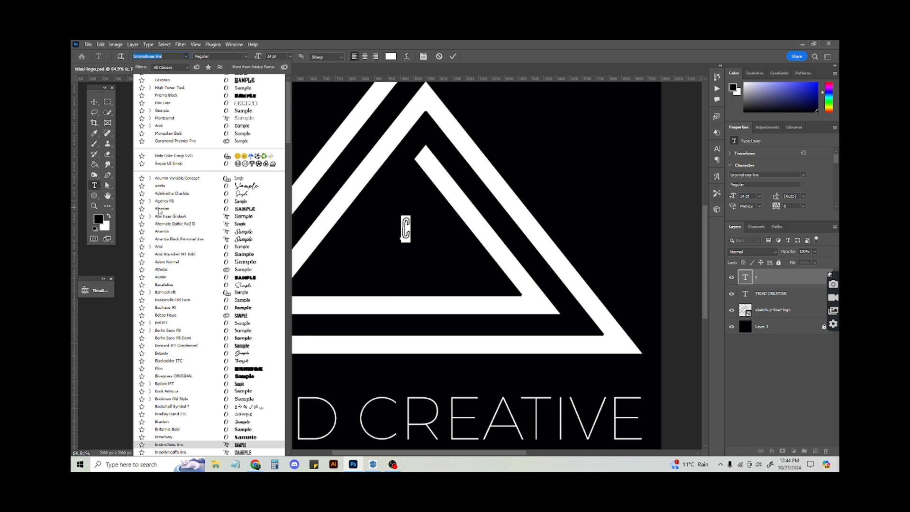
key("Down")
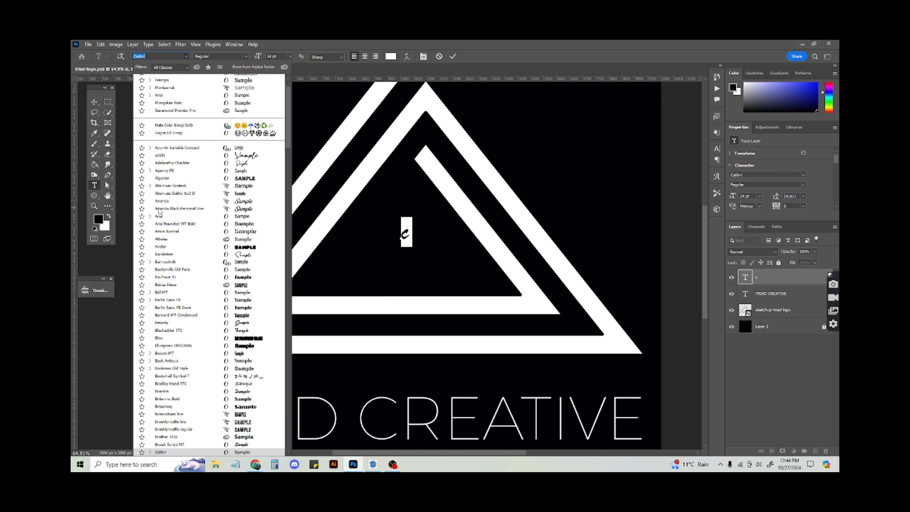
key("Down")
key("Down")
key("Down")
key("Down")
key("Down")
key("Down")
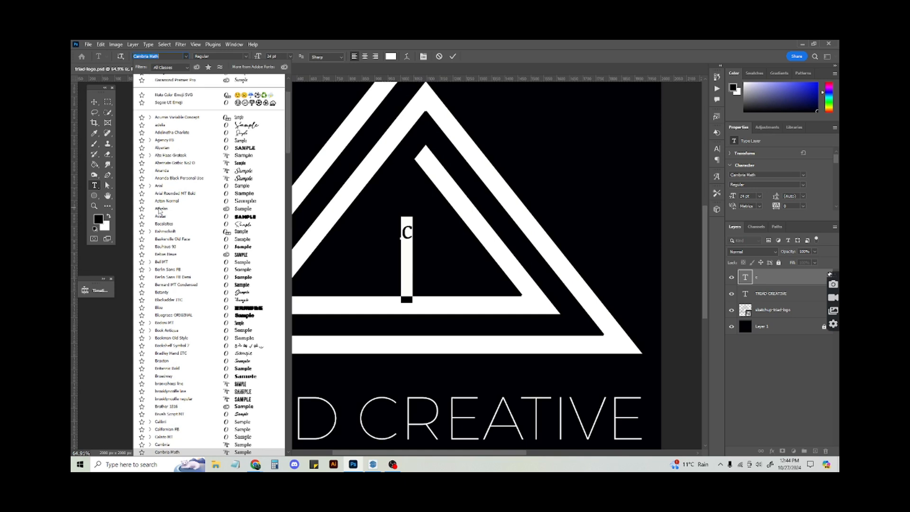
key("Up")
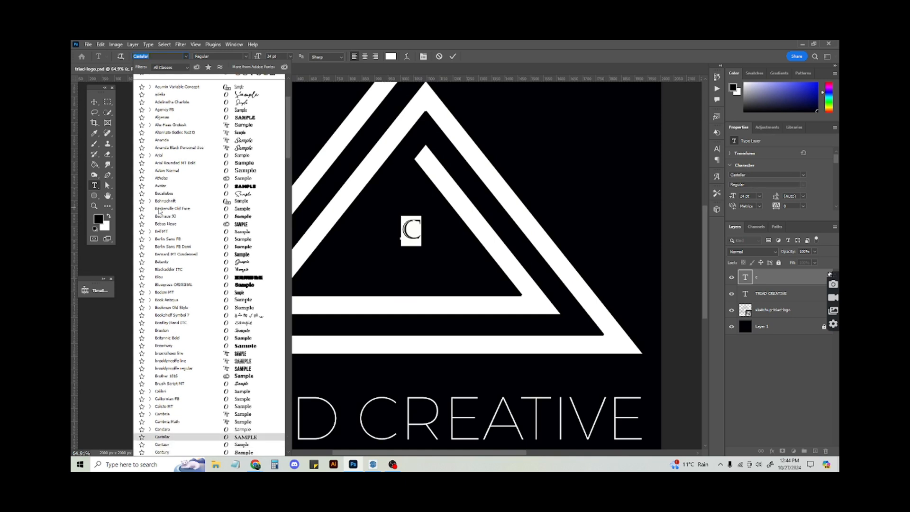
key("Return")
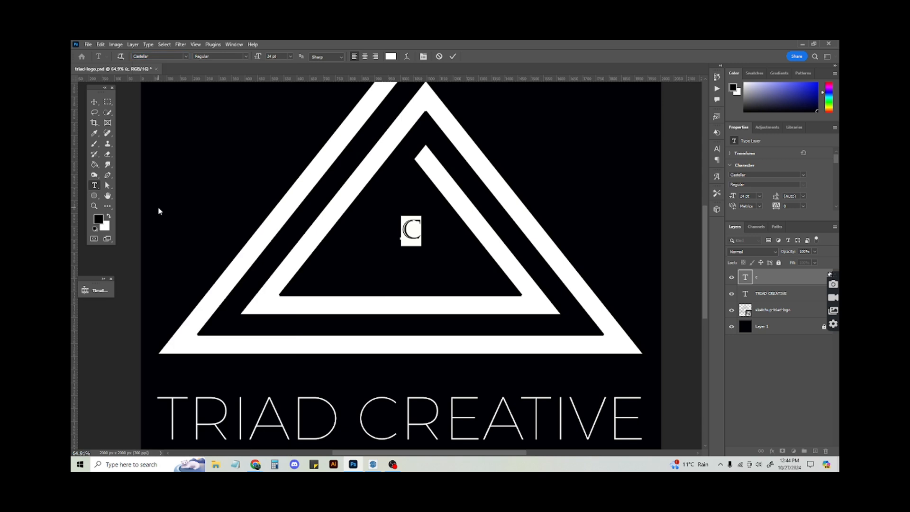
Enlarge the letter C to about 131 pt and position it within the inner triangle, overlapping the short inner bar.
left_click(95, 103)
left_click_drag(422, 220, 459, 207)
left_click_drag(396, 221, 380, 236)
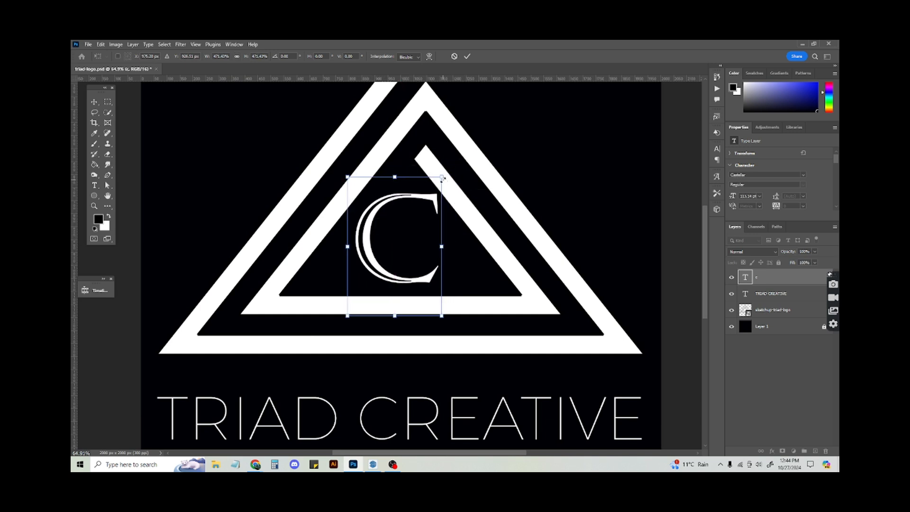
left_click_drag(443, 177, 459, 175, "alt")
scroll(363, 218, "up", 2, "alt")
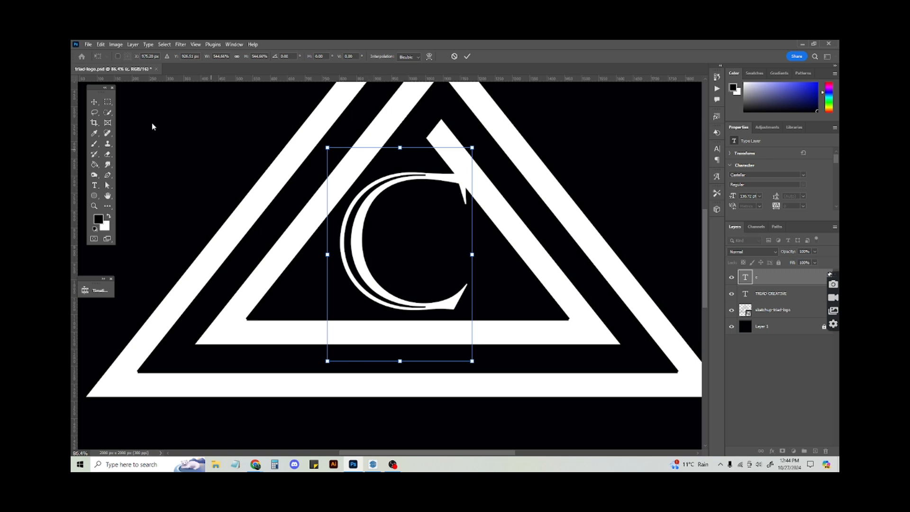
left_click(94, 102)
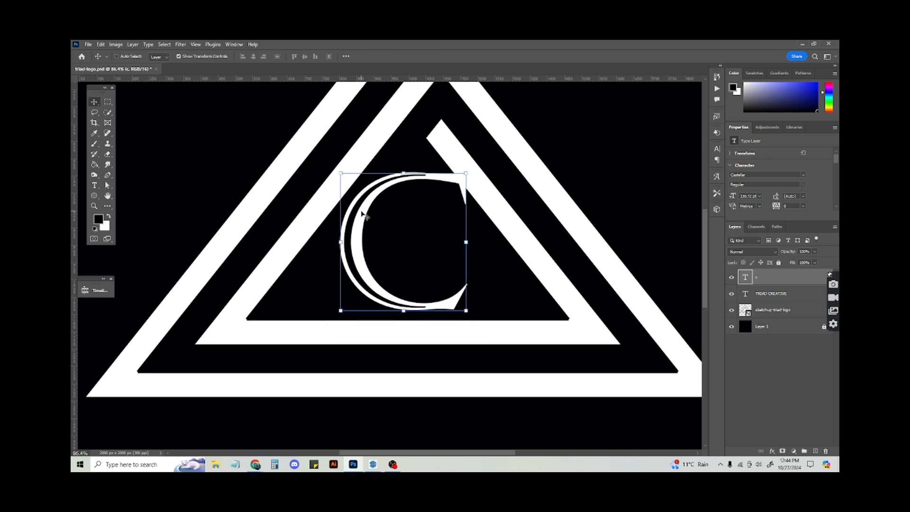
Shift the letter C slightly to the left and down so it rests on the inner triangle's base.
left_click_drag(364, 213, 355, 214)
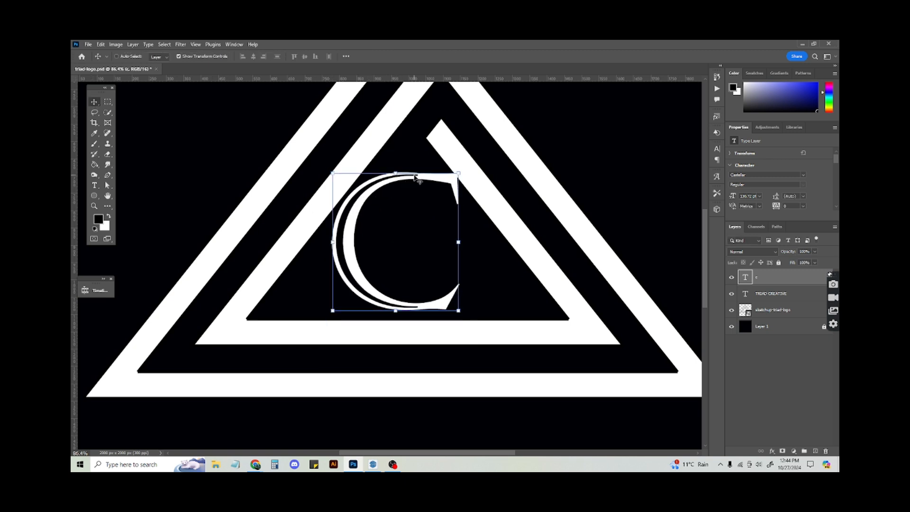
left_click_drag(425, 179, 426, 191)
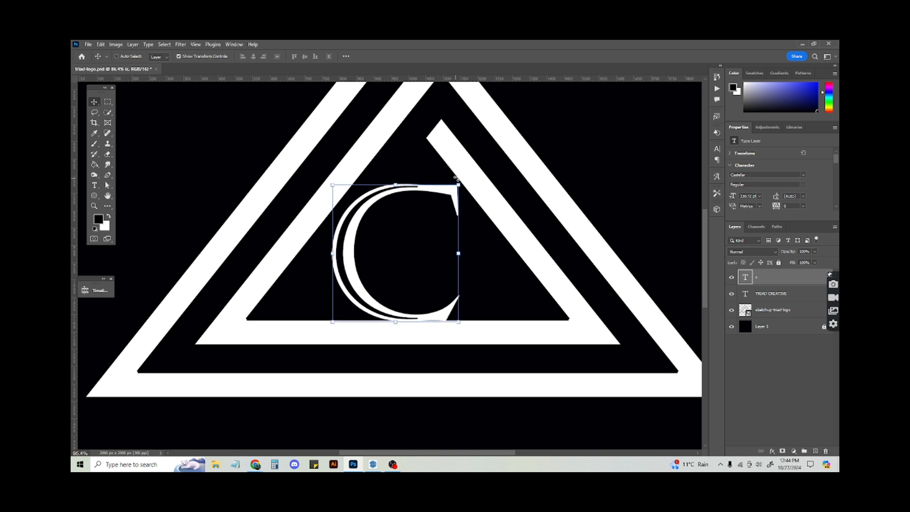
left_click(458, 185)
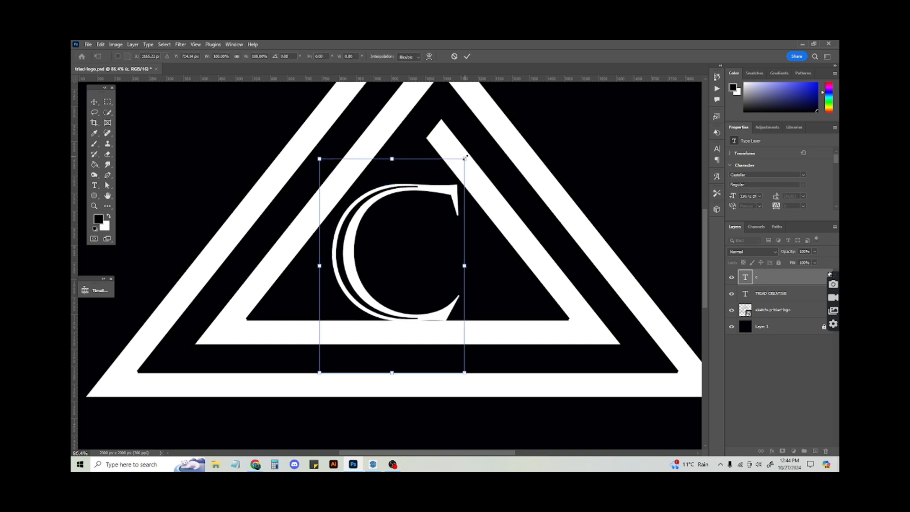
mouse_move(466, 156)
left_mouse_down()
mouse_move(492, 138)
mouse_move(472, 154)
left_mouse_up()
left_click(93, 101)
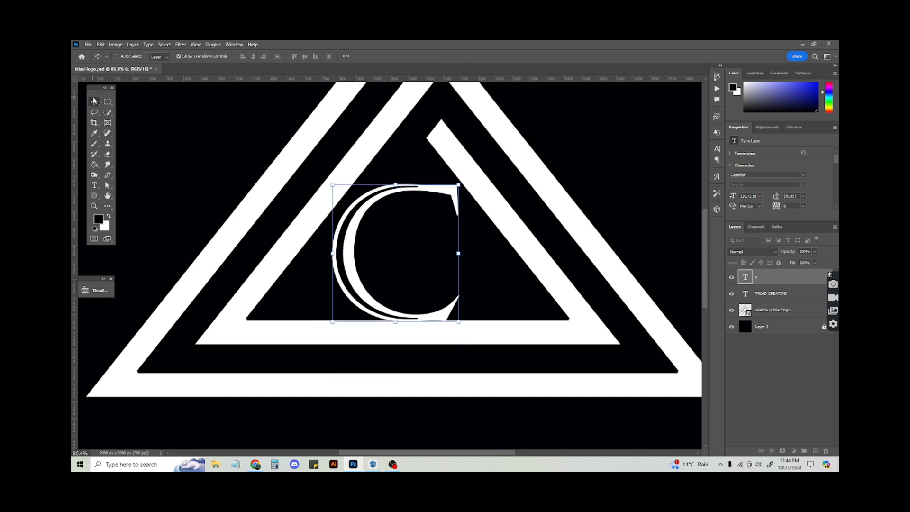
left_click(460, 183)
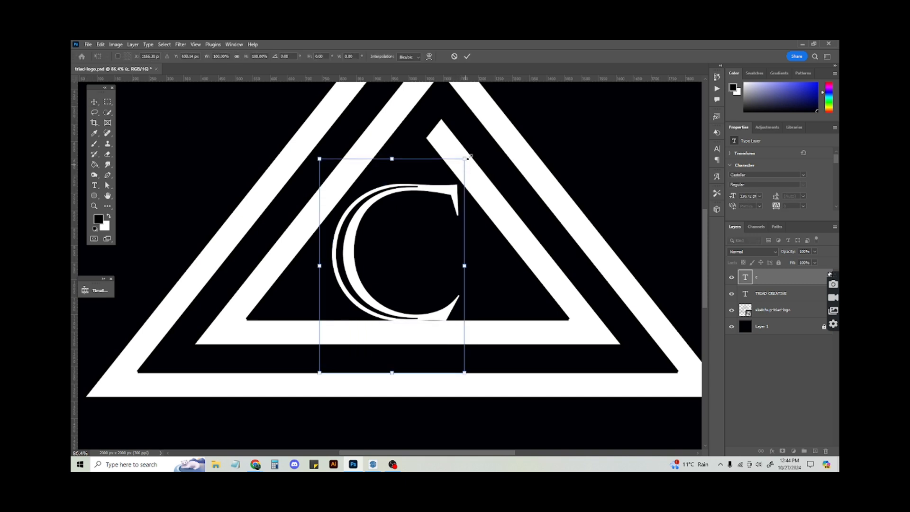
left_click(95, 105)
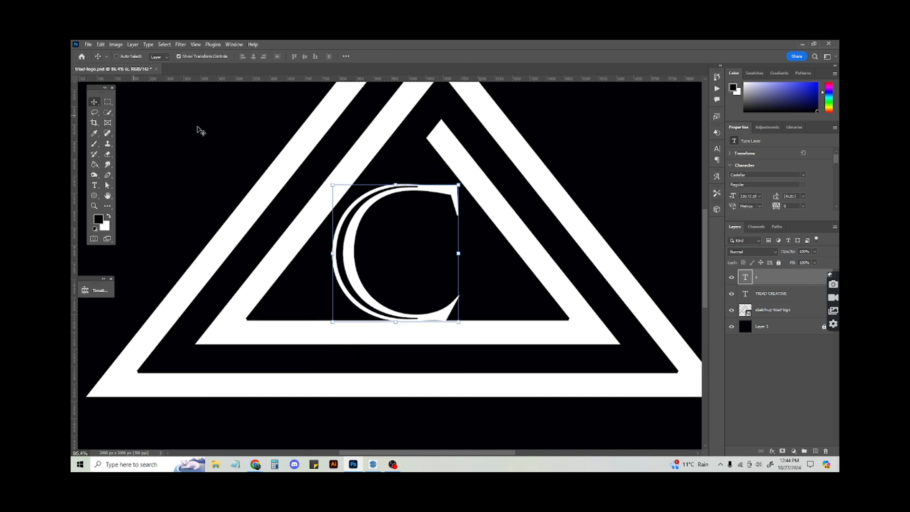
left_click(459, 184)
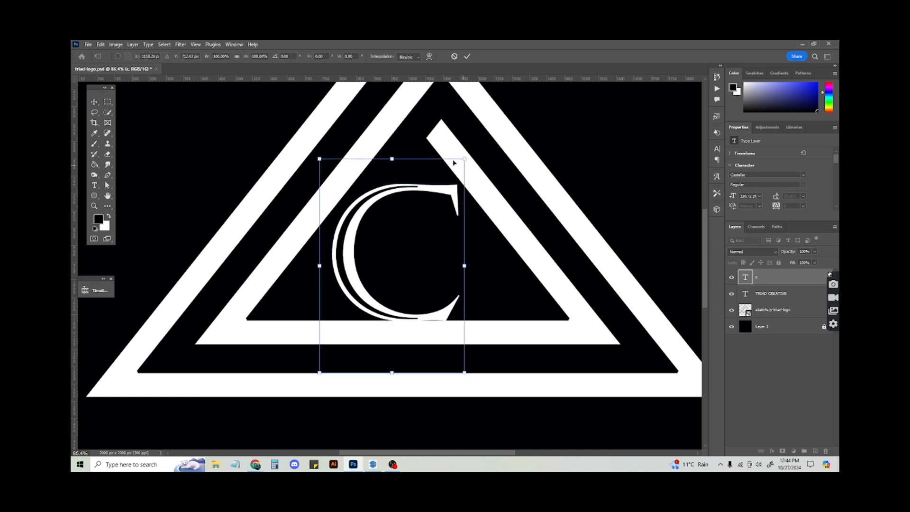
left_click(94, 102)
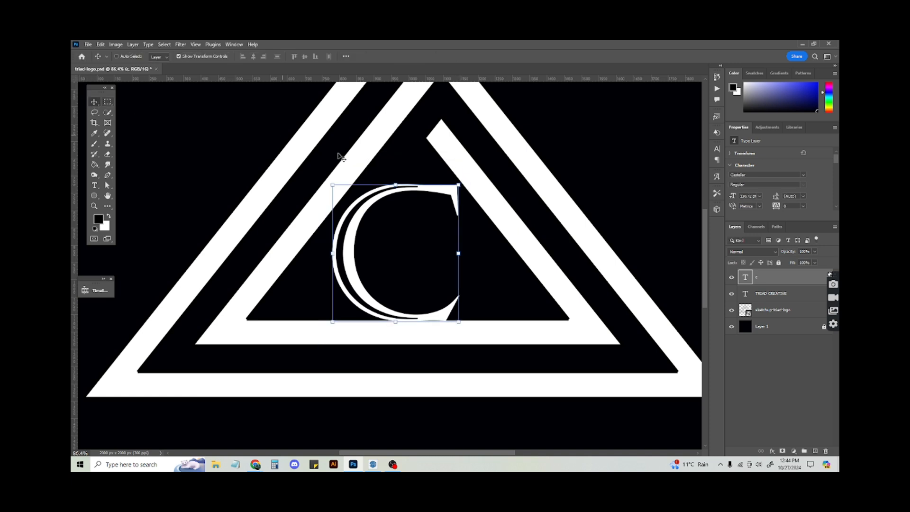
Enlarge the letter C to about 145 pt and reposition it above the inner triangle's base, overlapping the short inner bar.
left_click(458, 183)
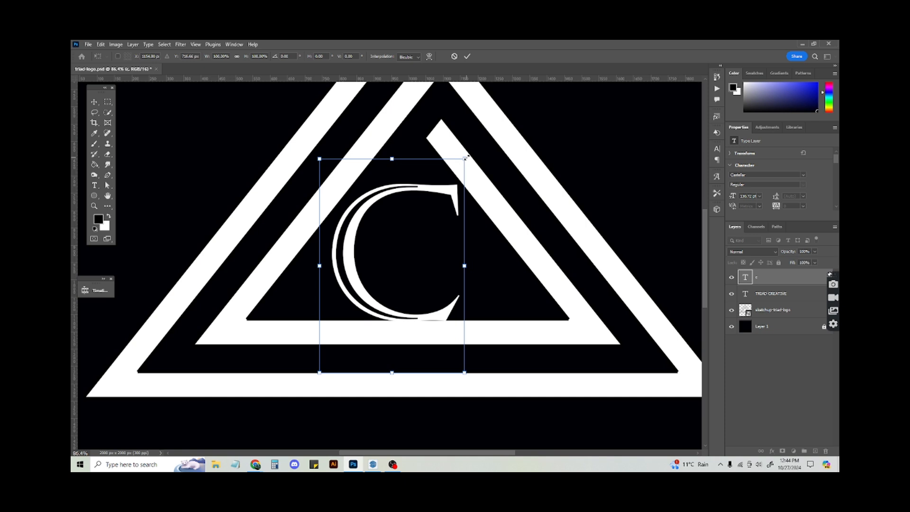
mouse_move(465, 157)
left_mouse_down()
mouse_move(470, 143)
mouse_move(464, 157)
left_mouse_up()
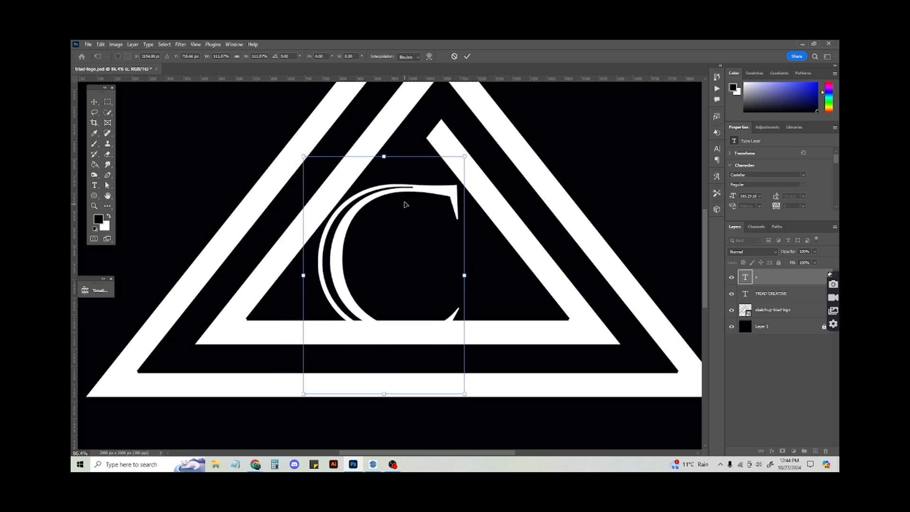
left_click_drag(404, 196, 411, 176)
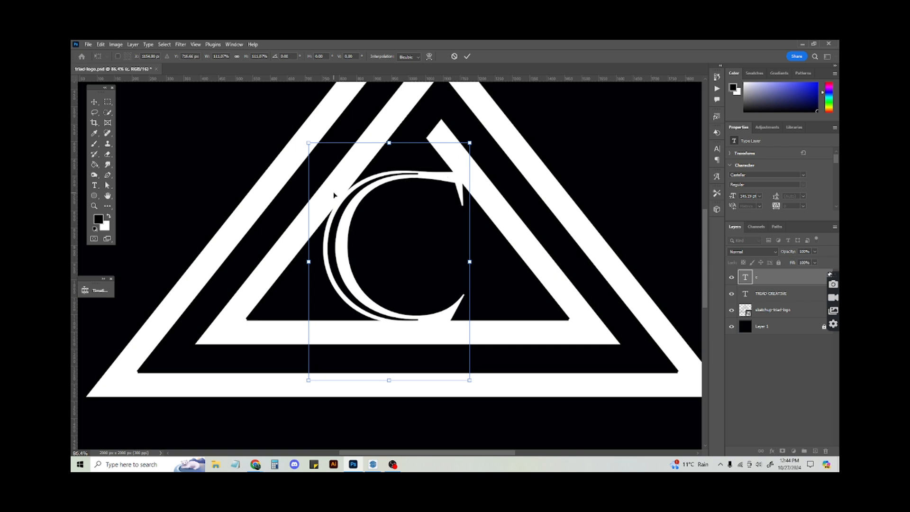
key("Right")
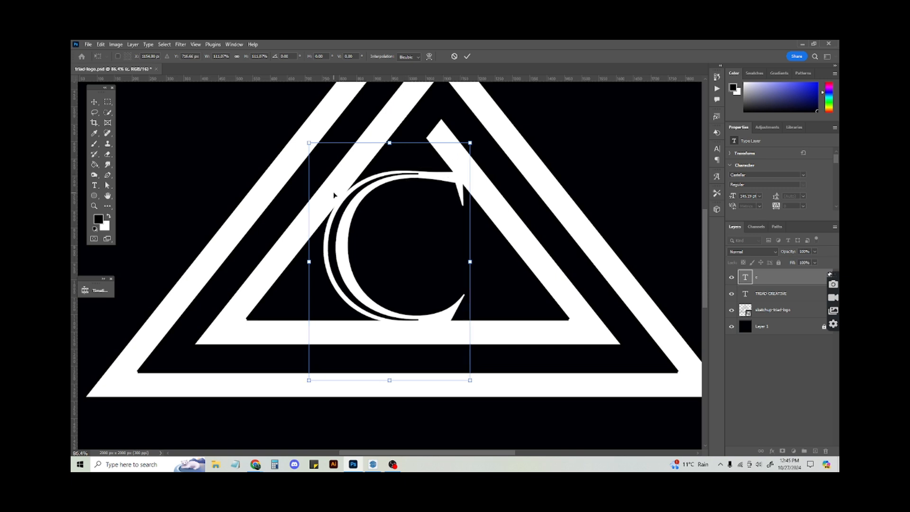
key("Right")
key("Right")
key("Right")
key("Right")
key("Right")
key("Right")
key("Right")
key("Right")
key("Right")
key("Right")
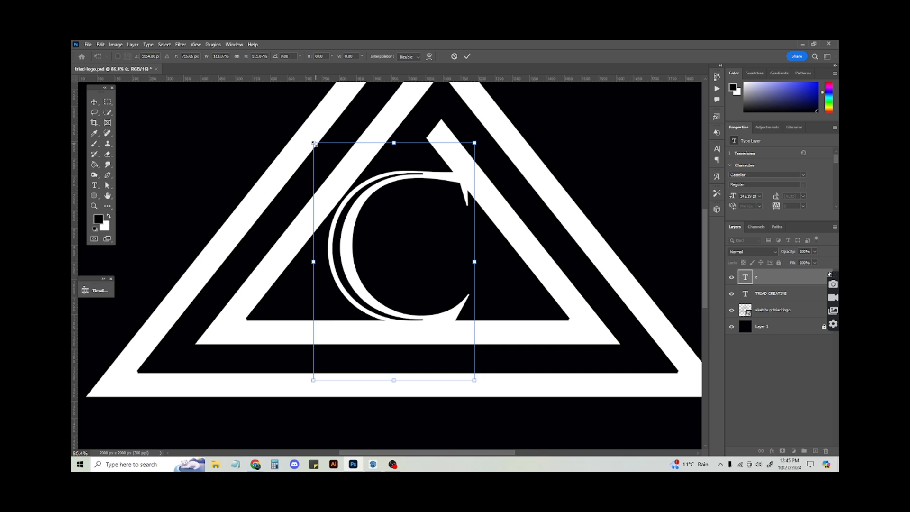
Scale the letter C up slightly further to about 148 pt and apply the transformation.
left_click_drag(314, 144, 312, 139)
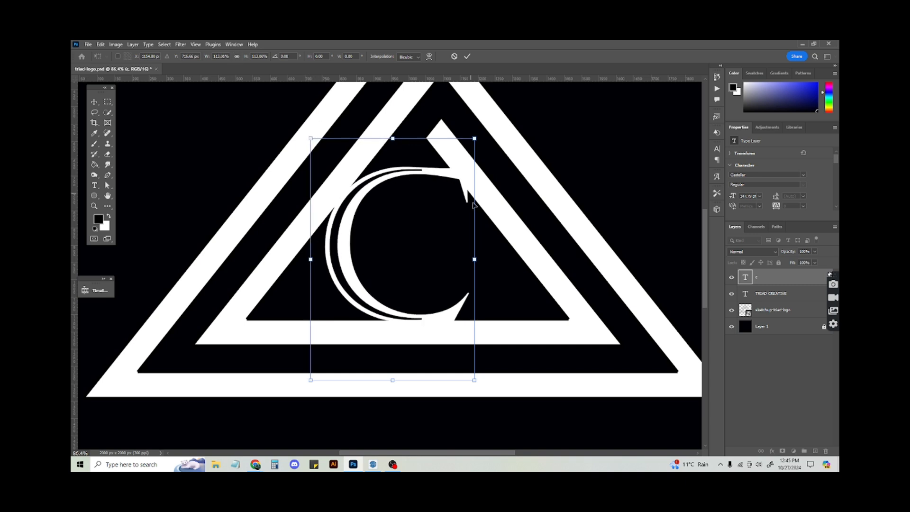
scroll(473, 204, "down", 5, "alt")
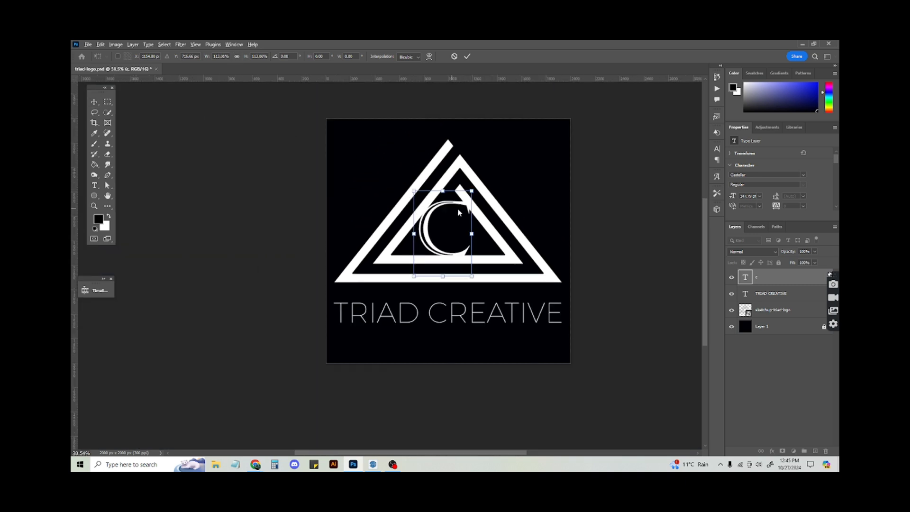
left_click(94, 102)
Shrink the letter C proportionally to about 103 pt.
scroll(474, 202, "up", 5, "alt")
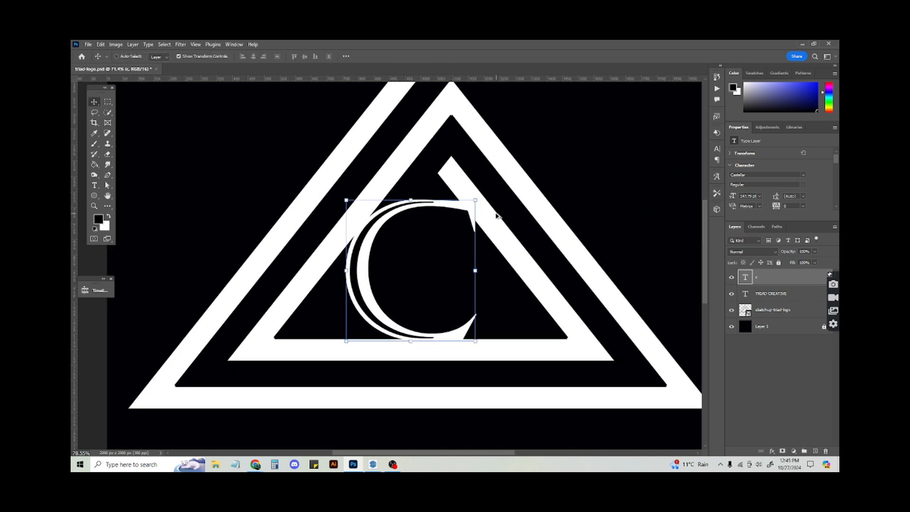
scroll(477, 205, "up", 1, "alt")
left_click(476, 201)
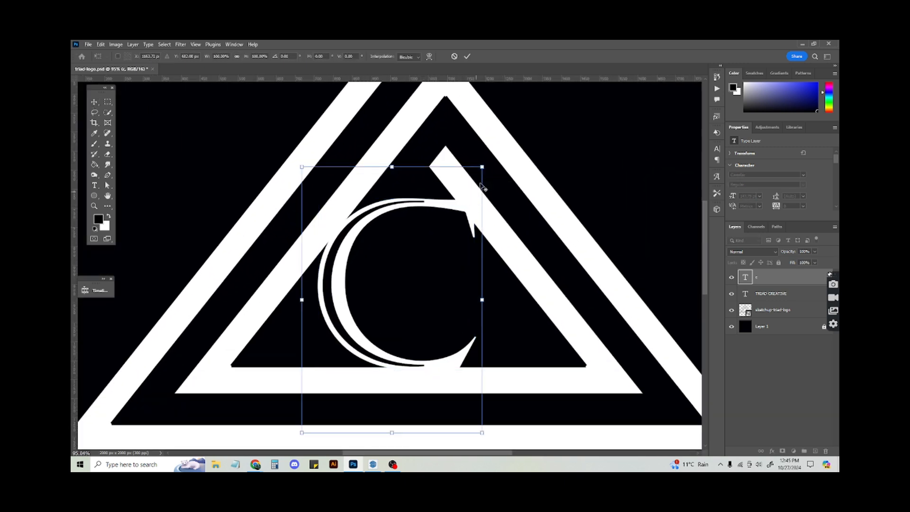
left_click_drag(483, 166, 475, 176)
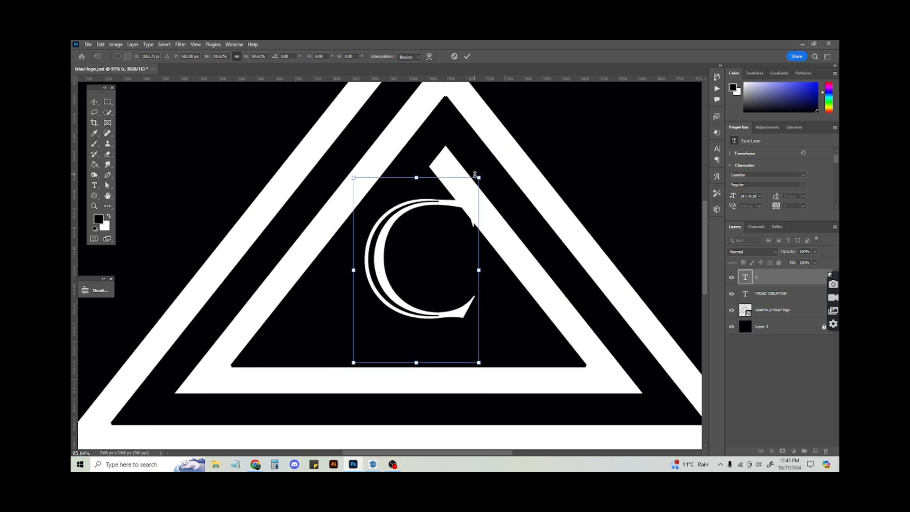
Move the letter C down and left into the black interior of the inner triangle, clear of all bars, and apply the transformation.
left_click_drag(405, 220, 381, 243)
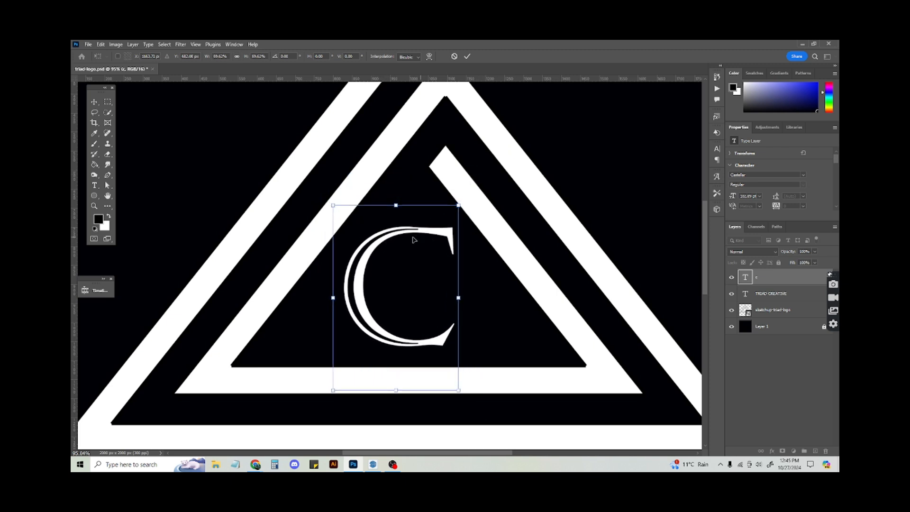
key("Left")
key("Left")
key("Left")
key("Down")
key("Down")
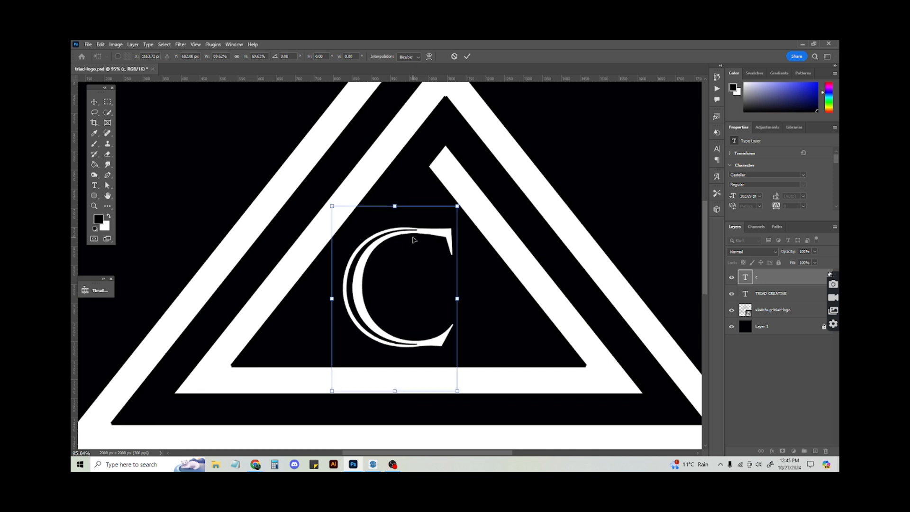
key("Left")
key("Left")
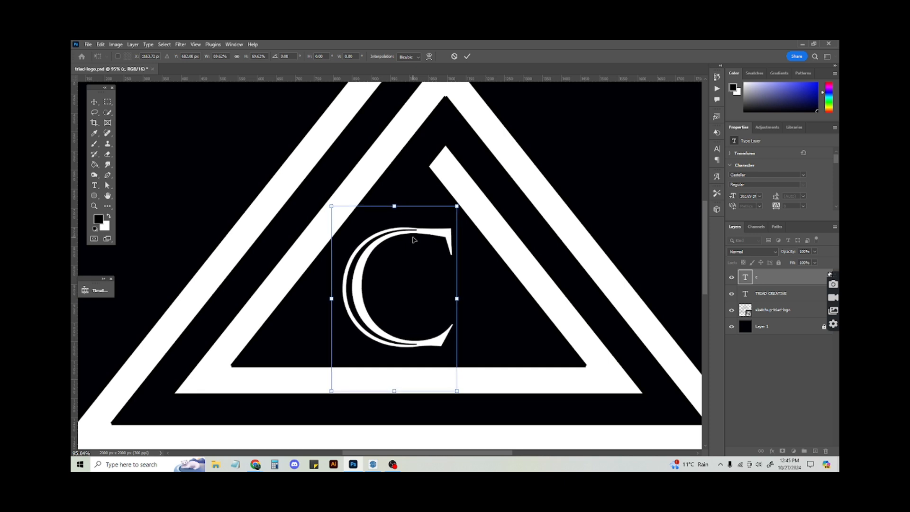
scroll(417, 256, "down", 3, "alt")
key("Return")
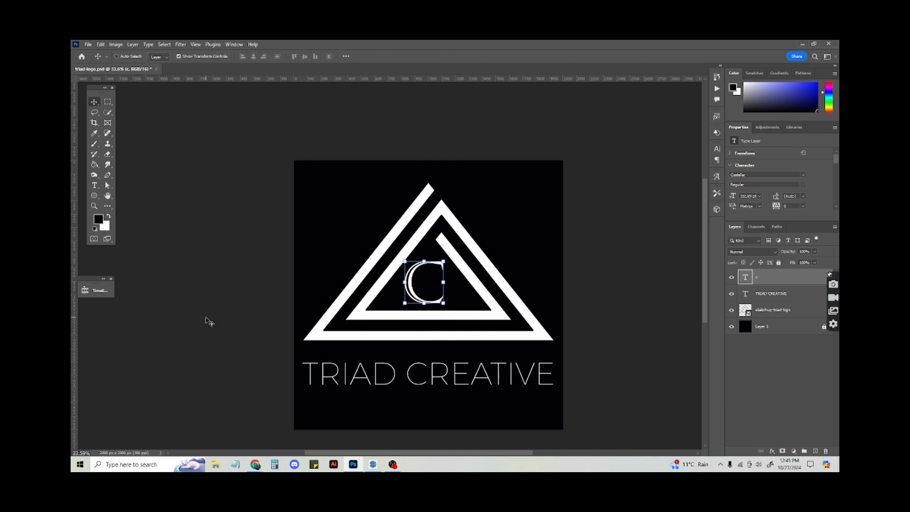
Save the document and fully lock the letter C layer.
key("ctrl+s")
left_click(779, 263)
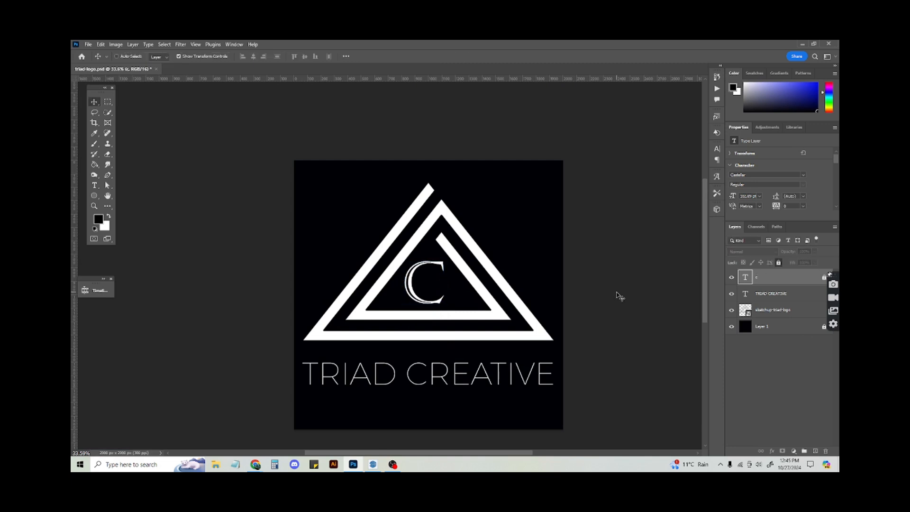